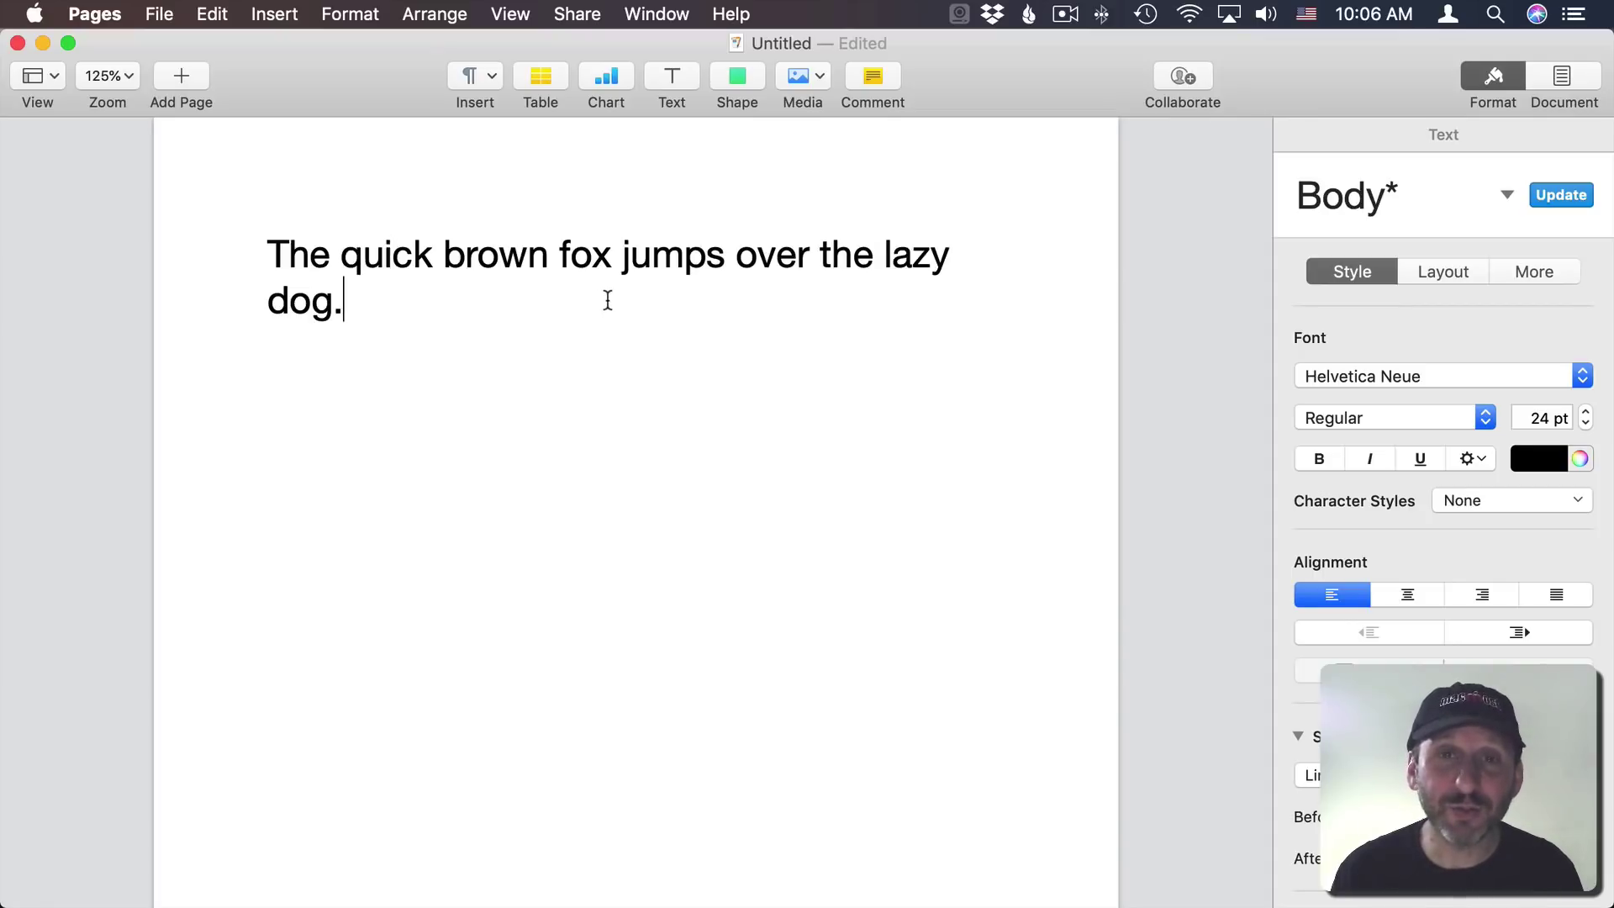
Step: Place the insertion point at spots in the sentence, ending after 'dog.'
click(617, 258)
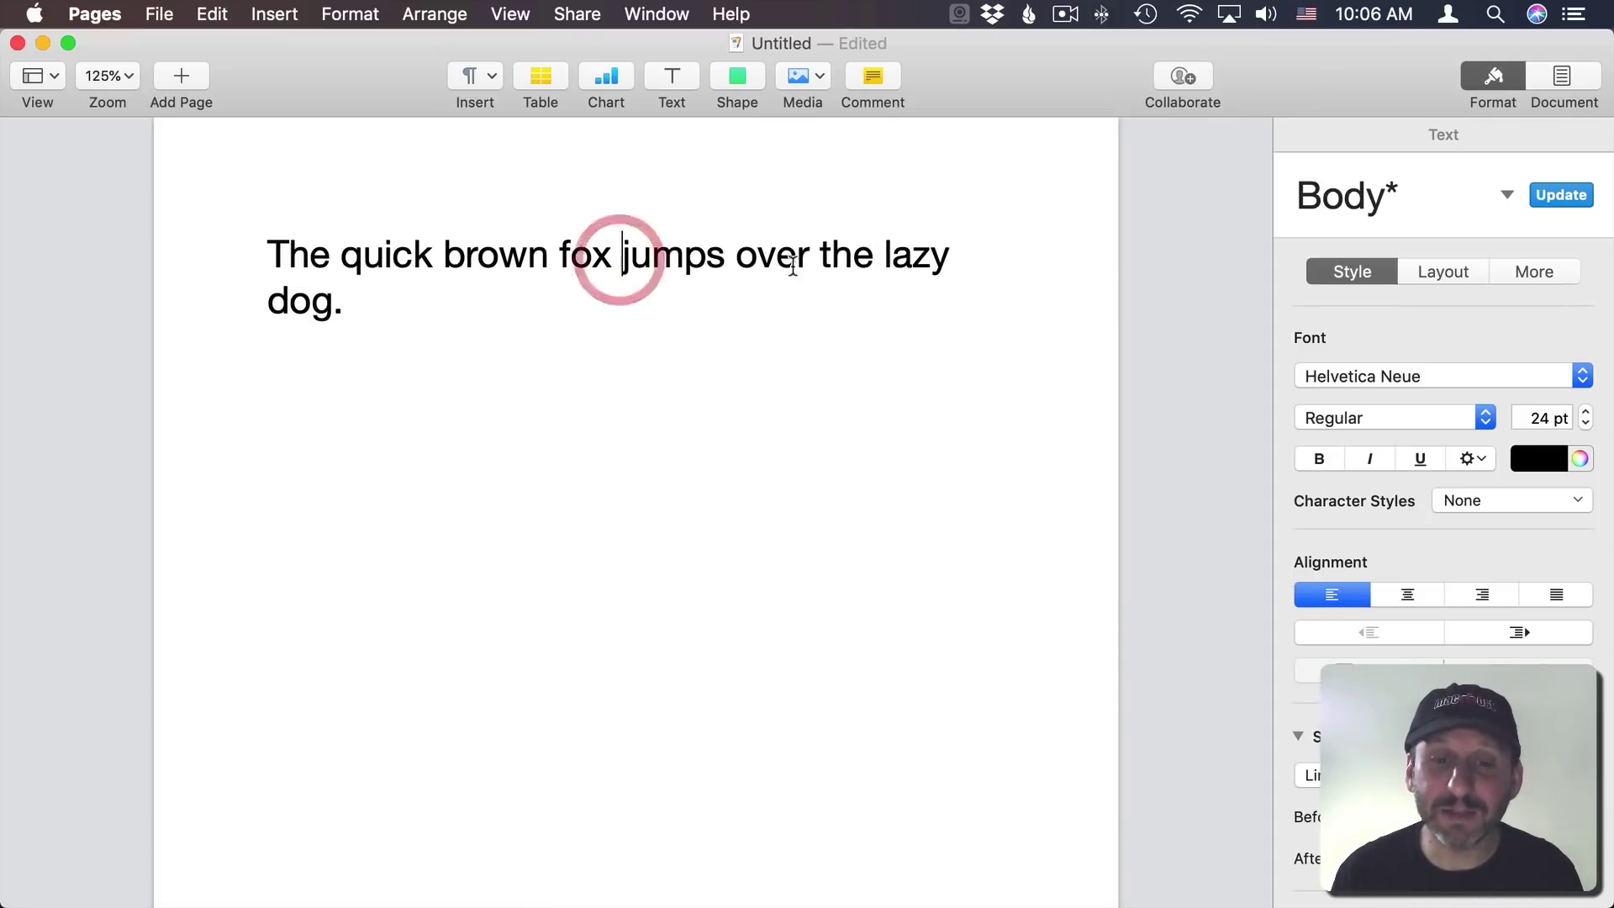
click(820, 257)
click(887, 256)
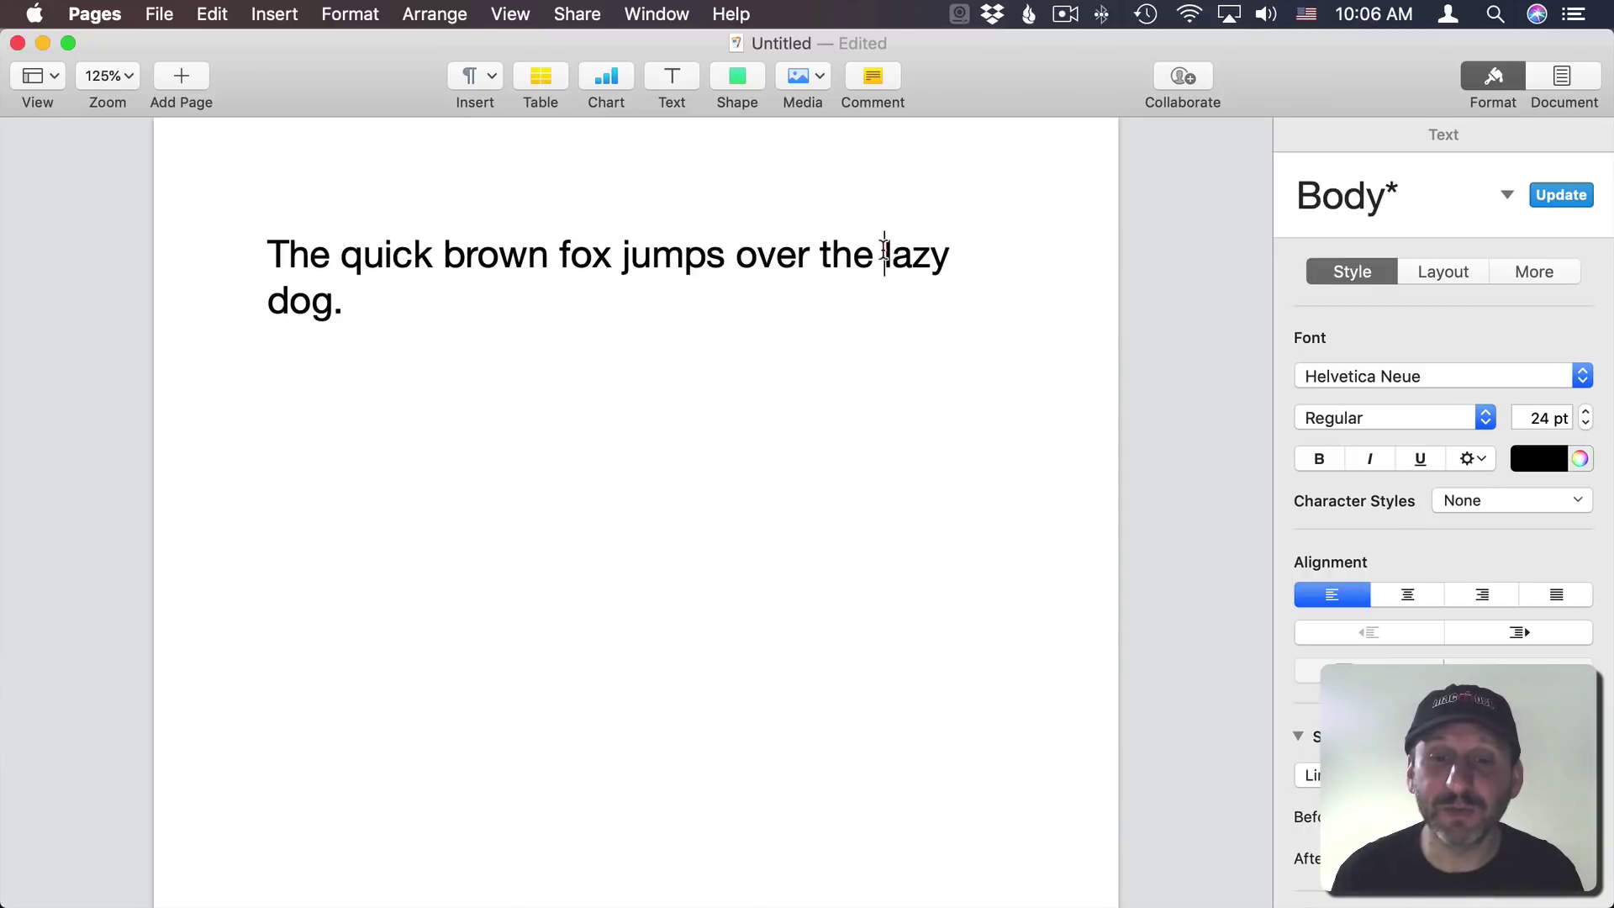
click(412, 295)
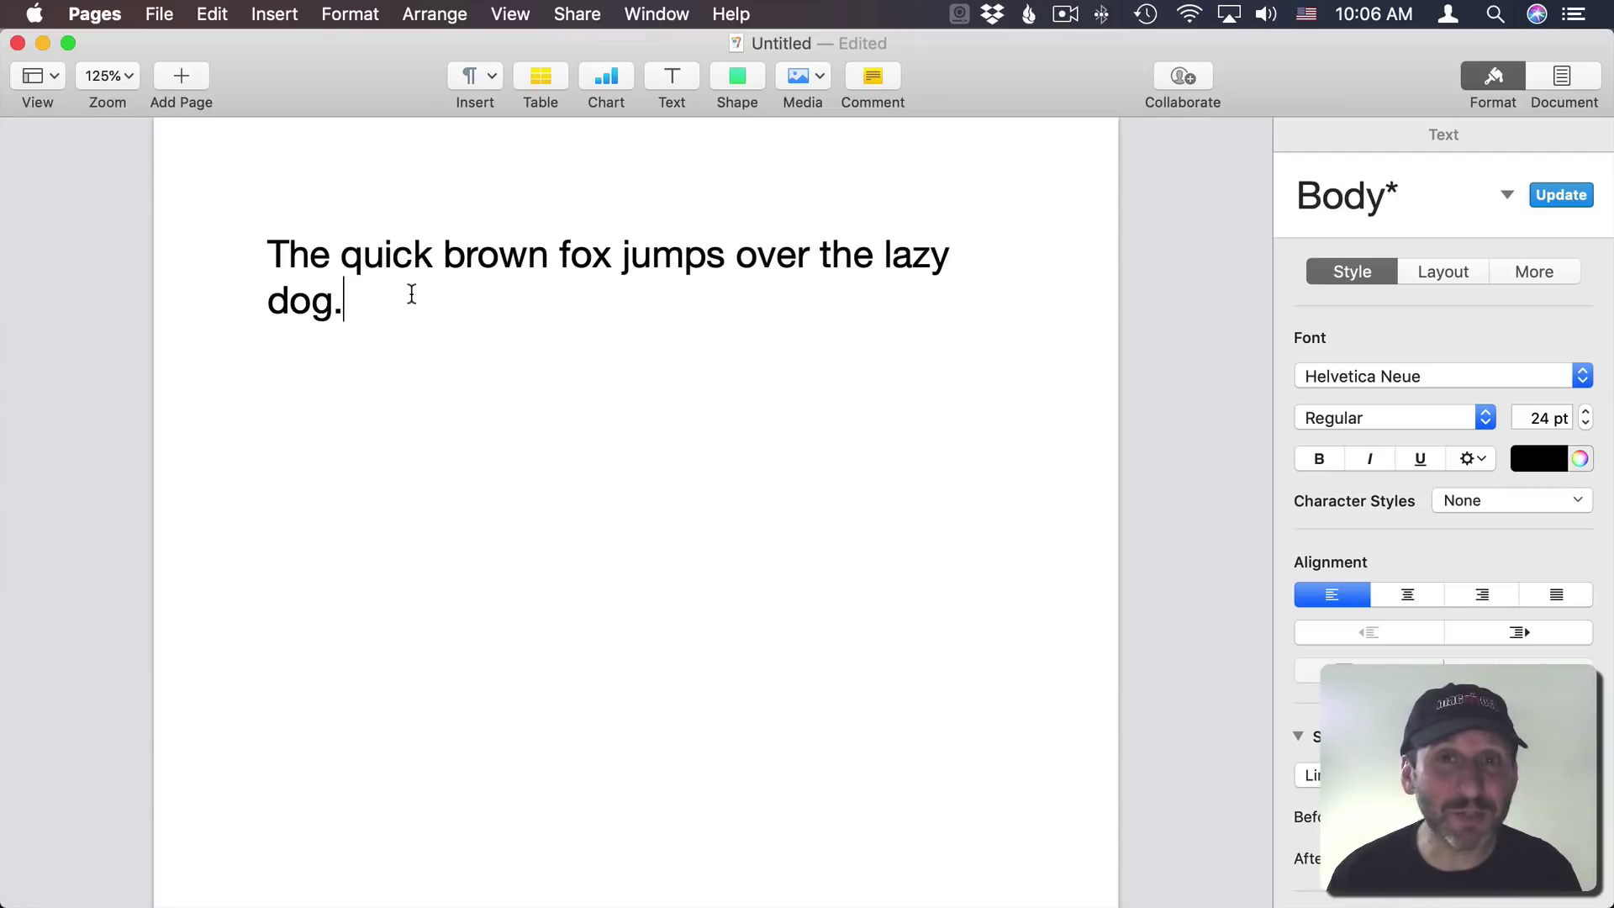
Step: Move the caret character by character with the arrow keys, then up to line one
key(Left)
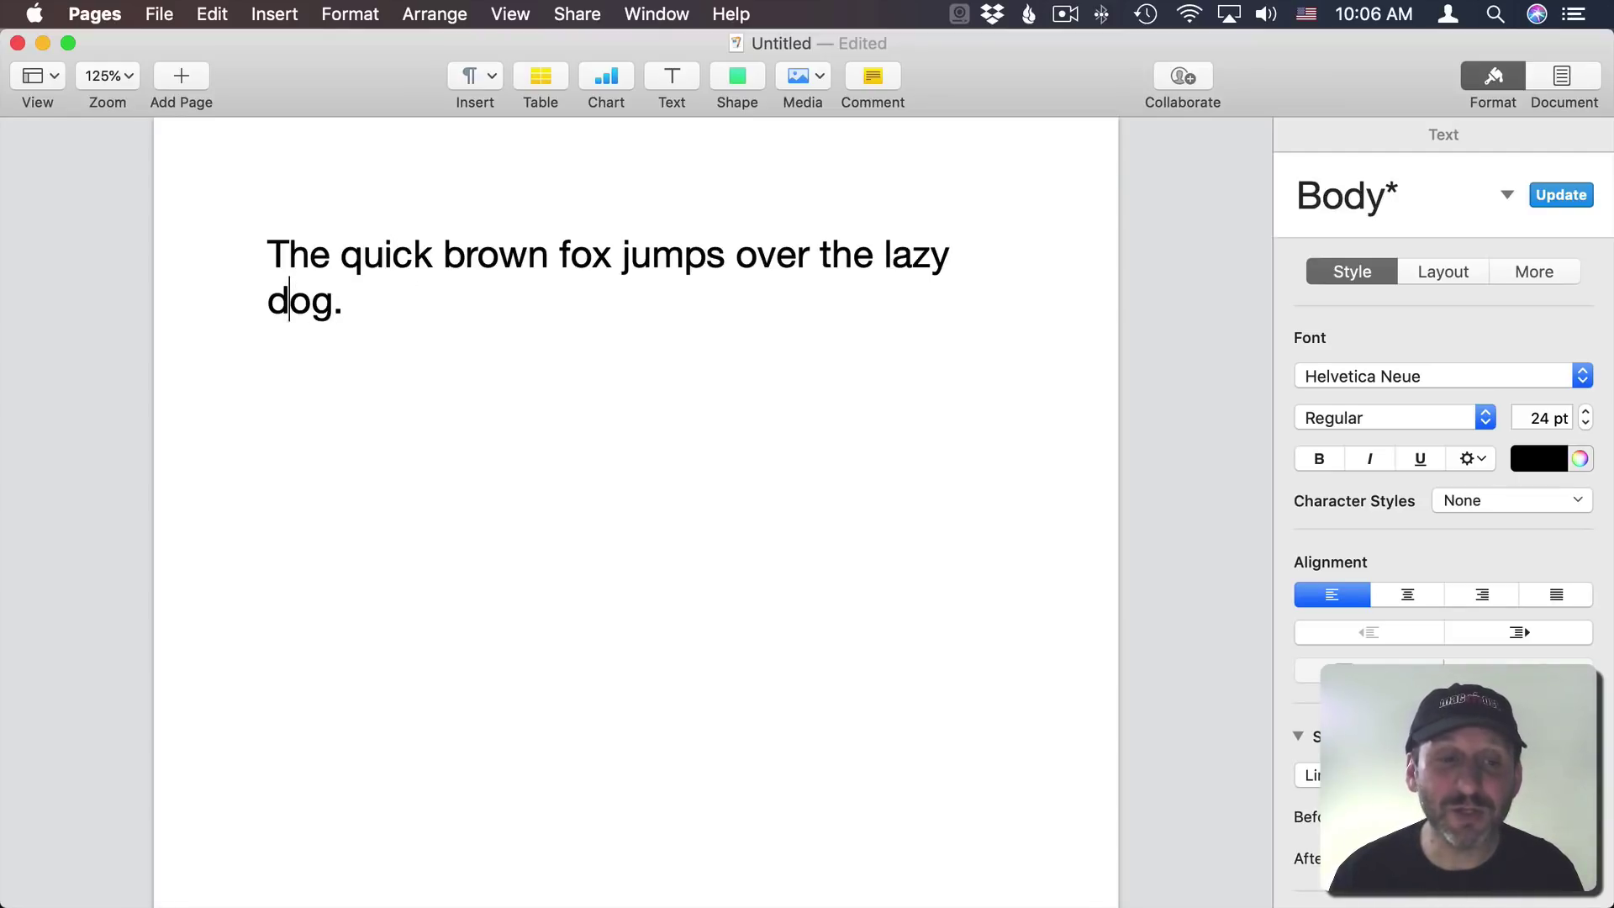
key(Left)
key(Left)
key(Left)
key(Left)
key(Left)
key(Left)
key(Right)
key(Right)
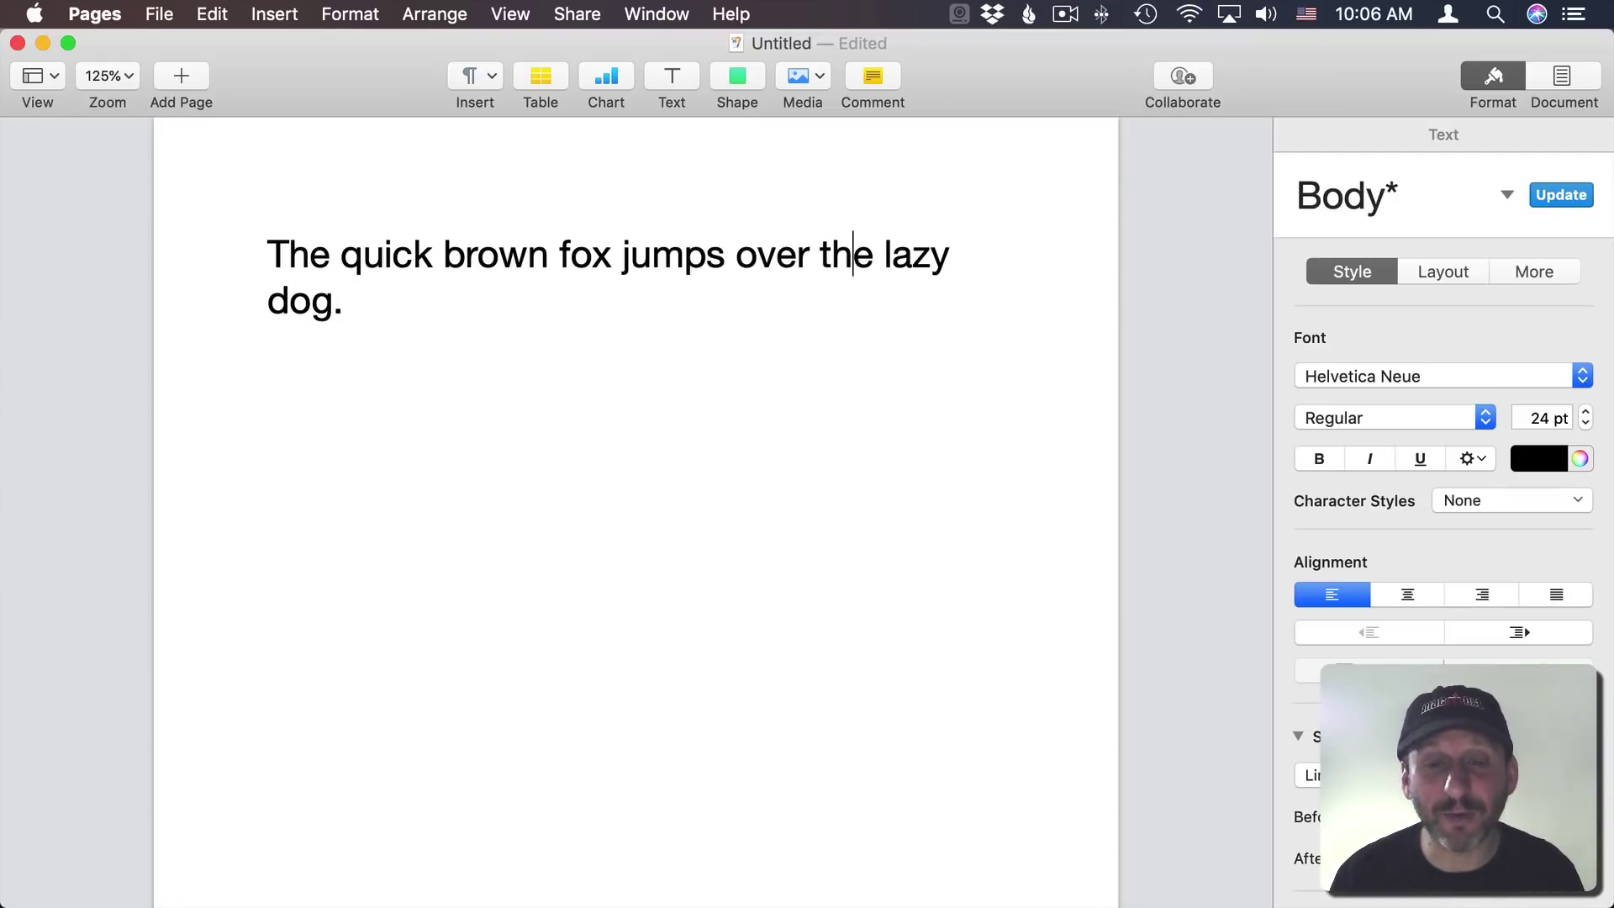
key(Right)
key(Right)
key(Right)
key(Right)
key(Right)
key(Right)
key(Right)
key(Right)
key(Right)
key(Right)
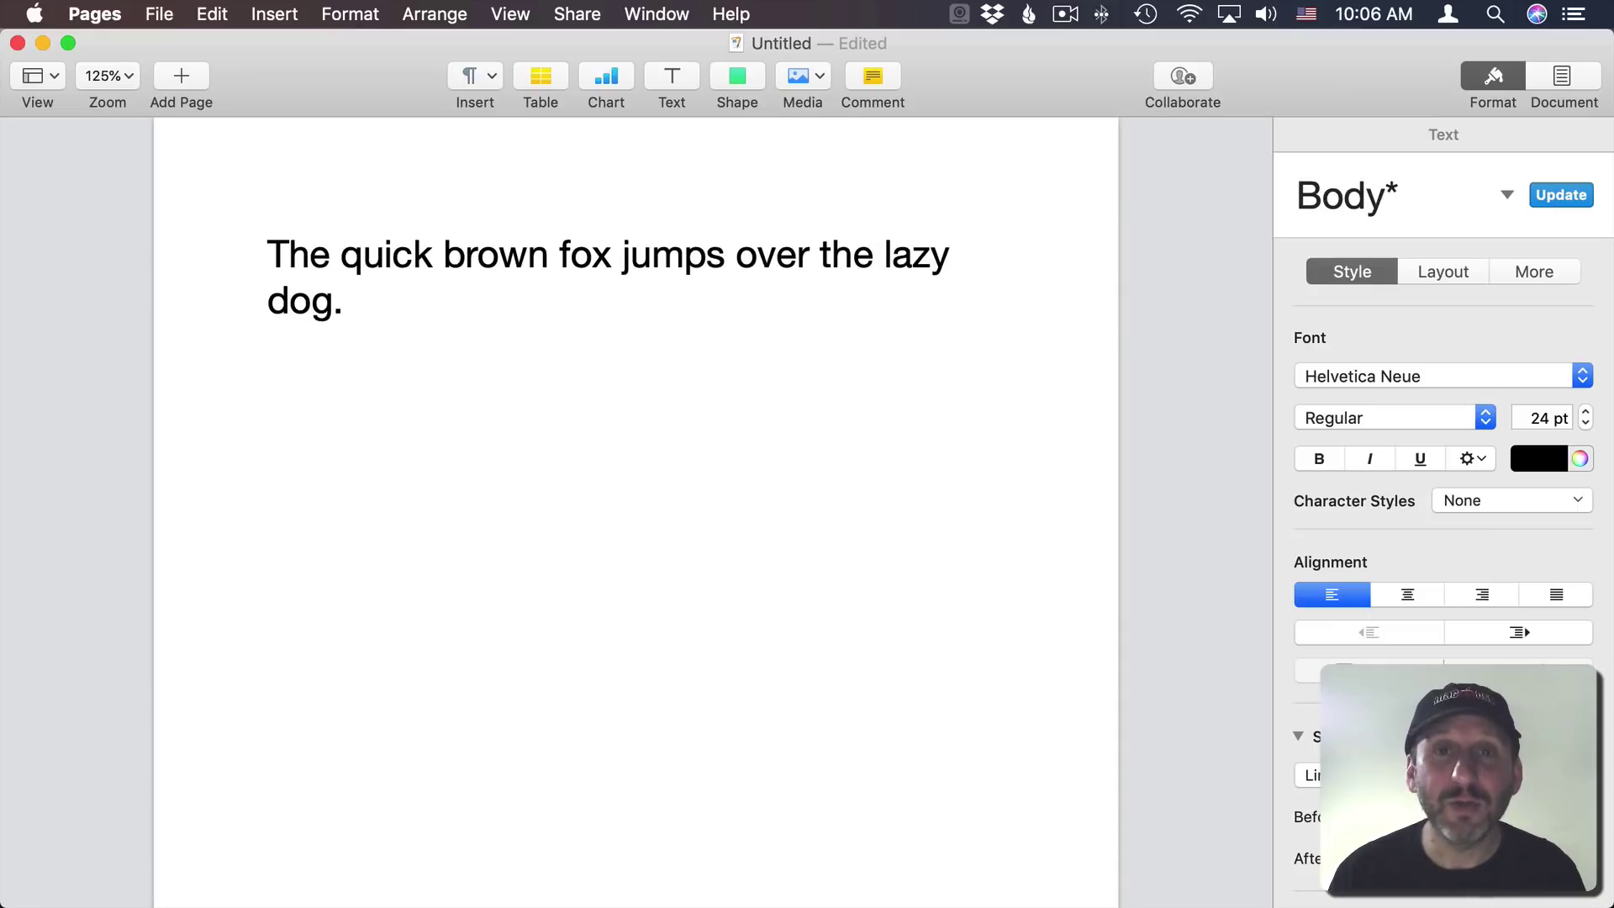
key(Up)
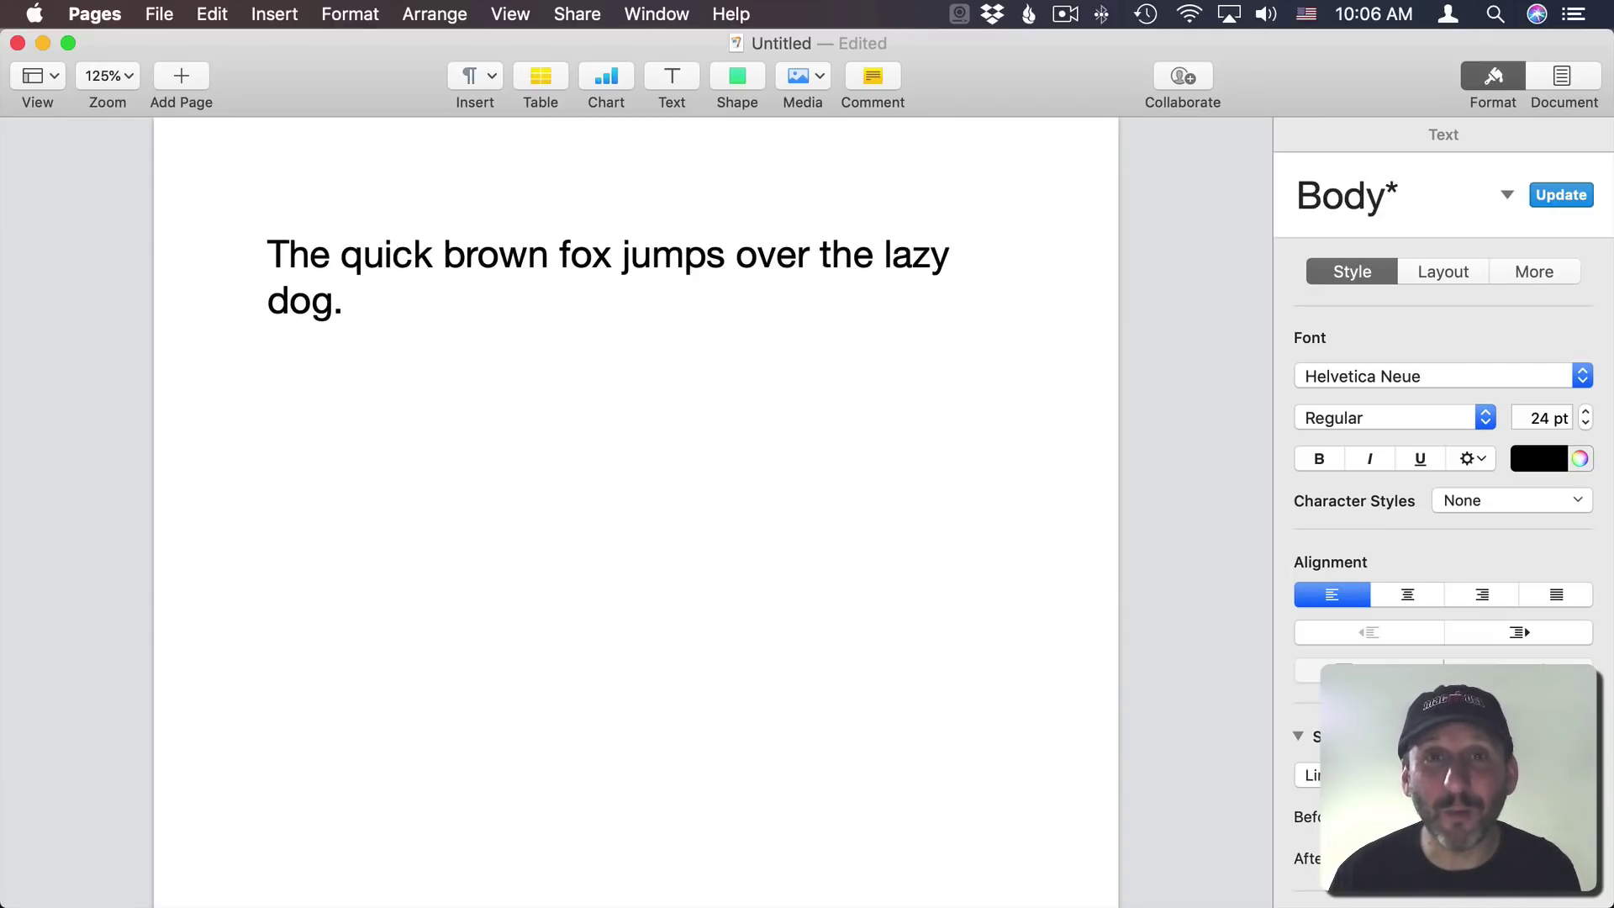
Step: Move word by word through the sentence with Option-arrows, then jump to the document start
key(alt+Left)
key(alt+Left)
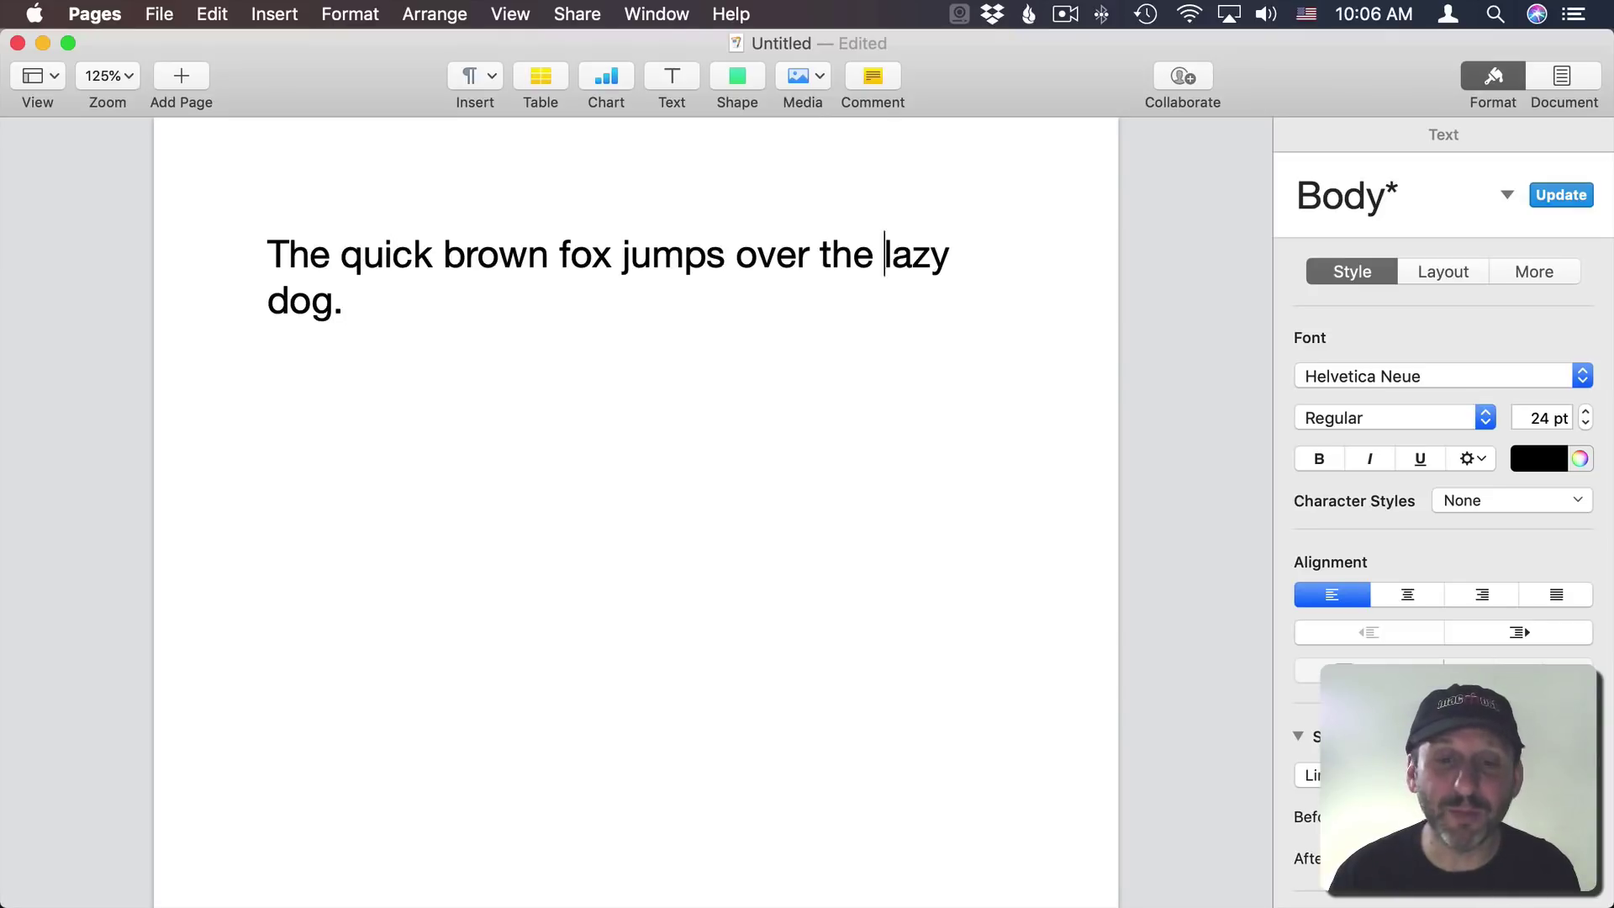
key(alt+Left)
key(alt+Left)
key(alt+Left)
key(alt+Left)
key(alt+Left)
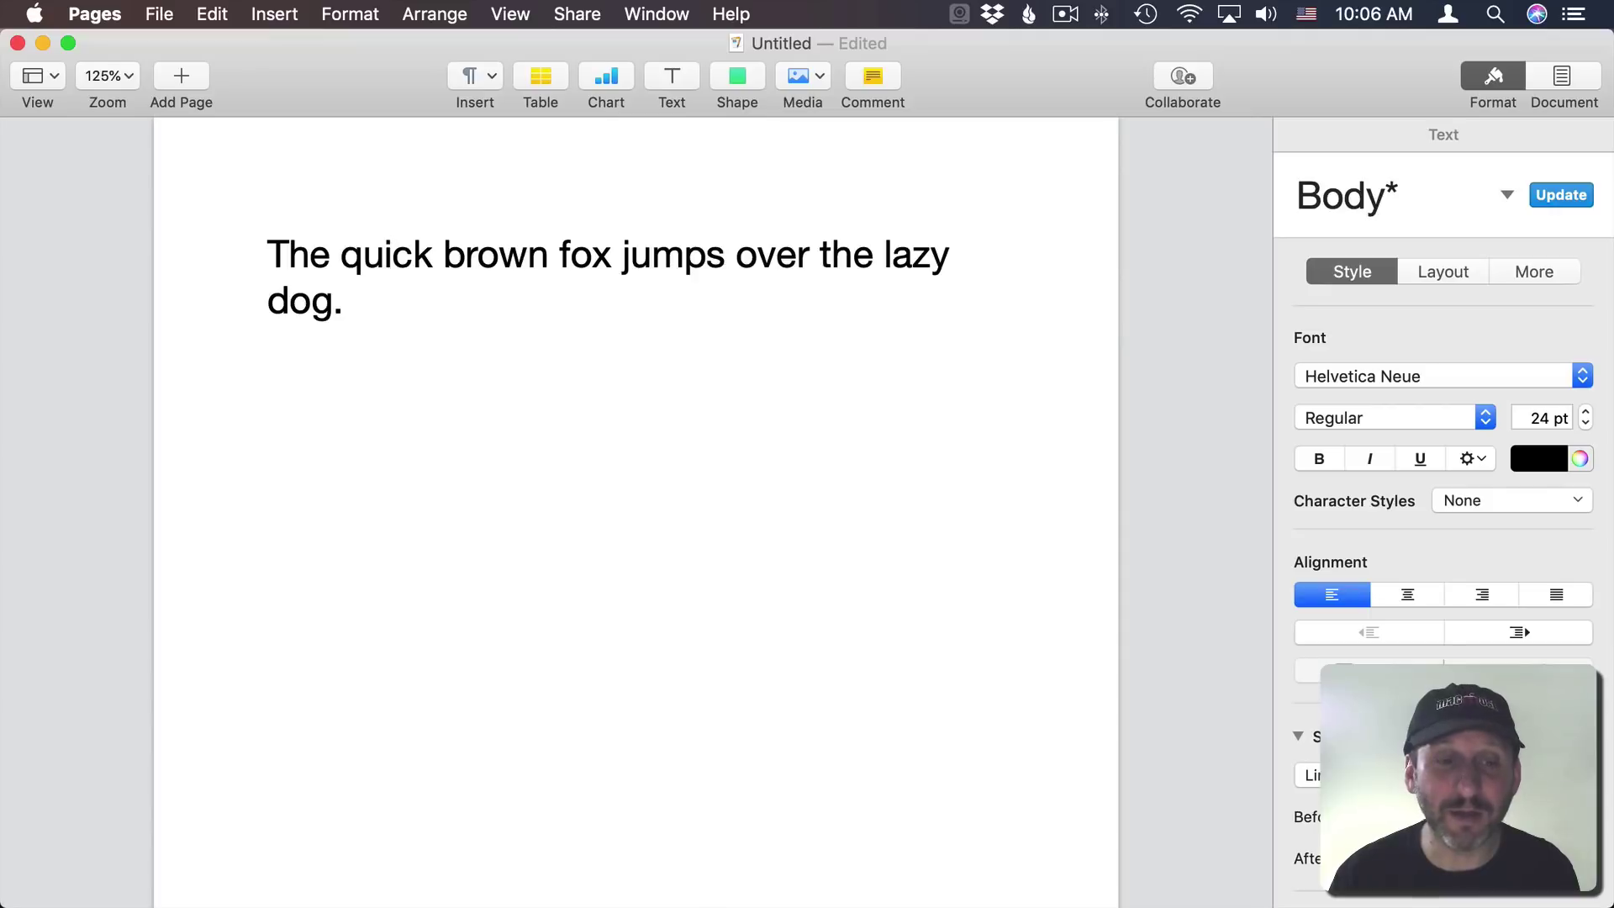
key(alt+Right)
key(alt+Right)
key(alt+Right)
key(alt+Right)
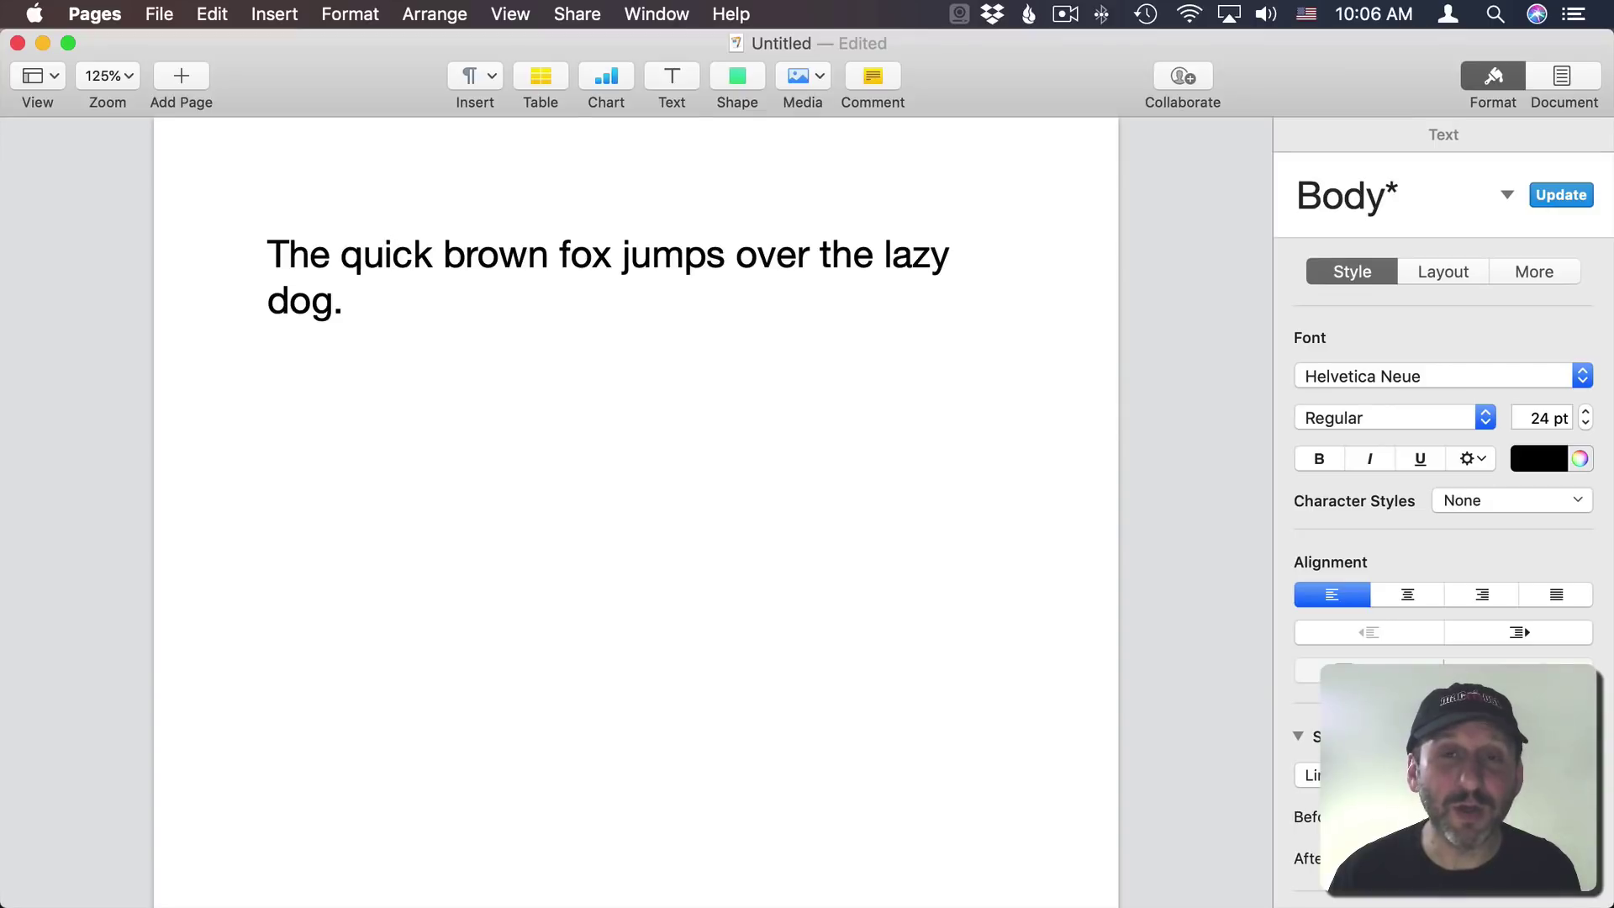
key(alt+Right)
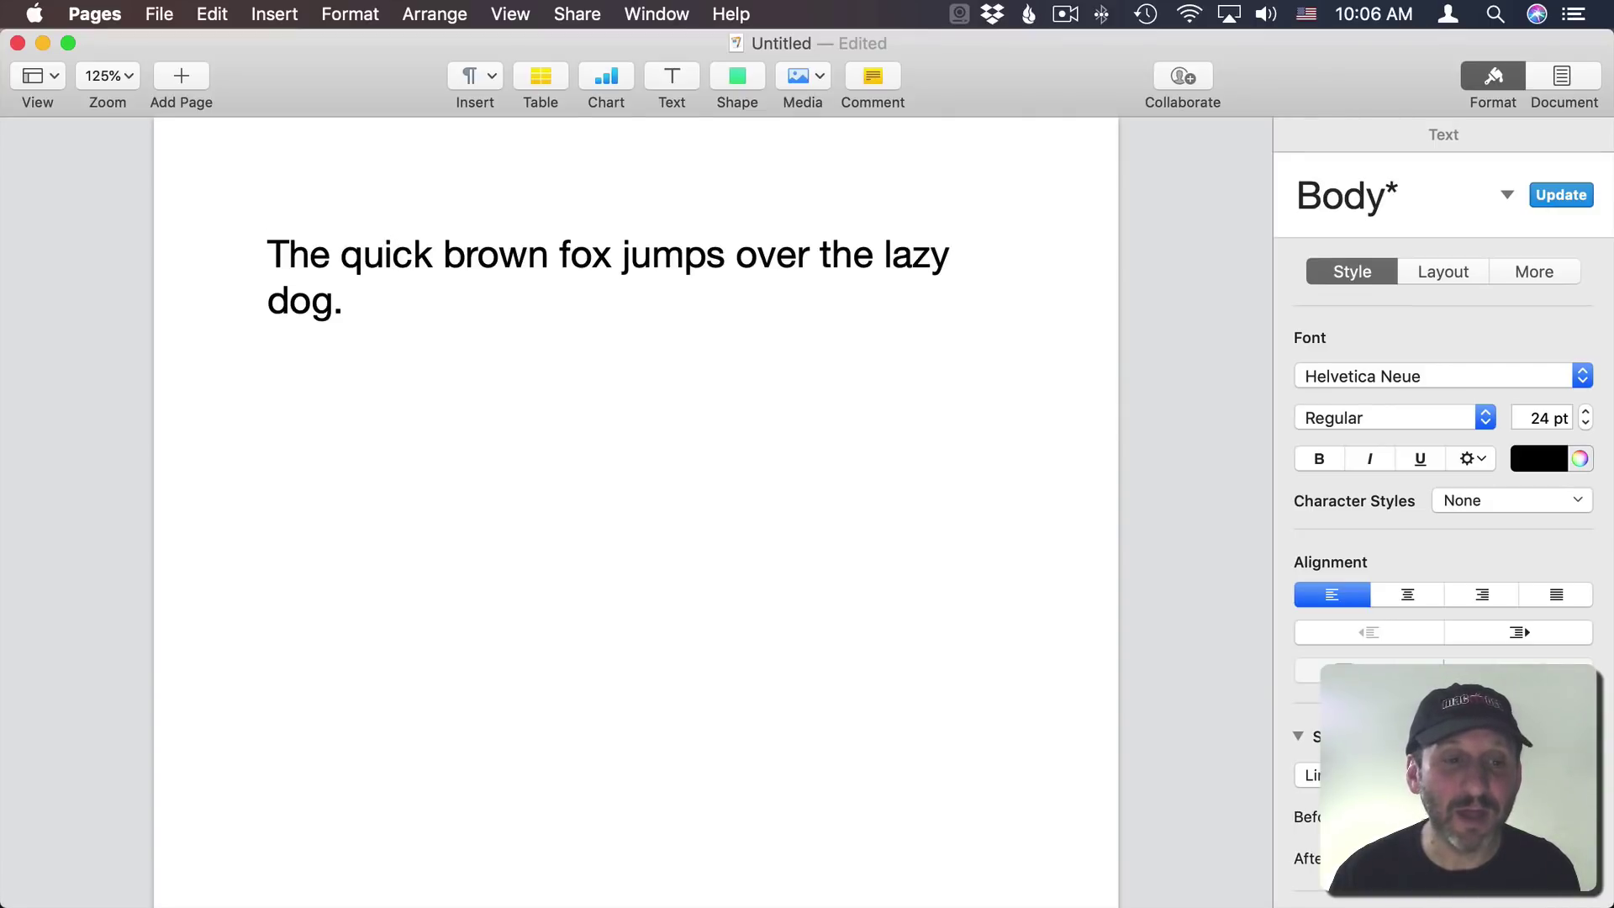
key(super+Up)
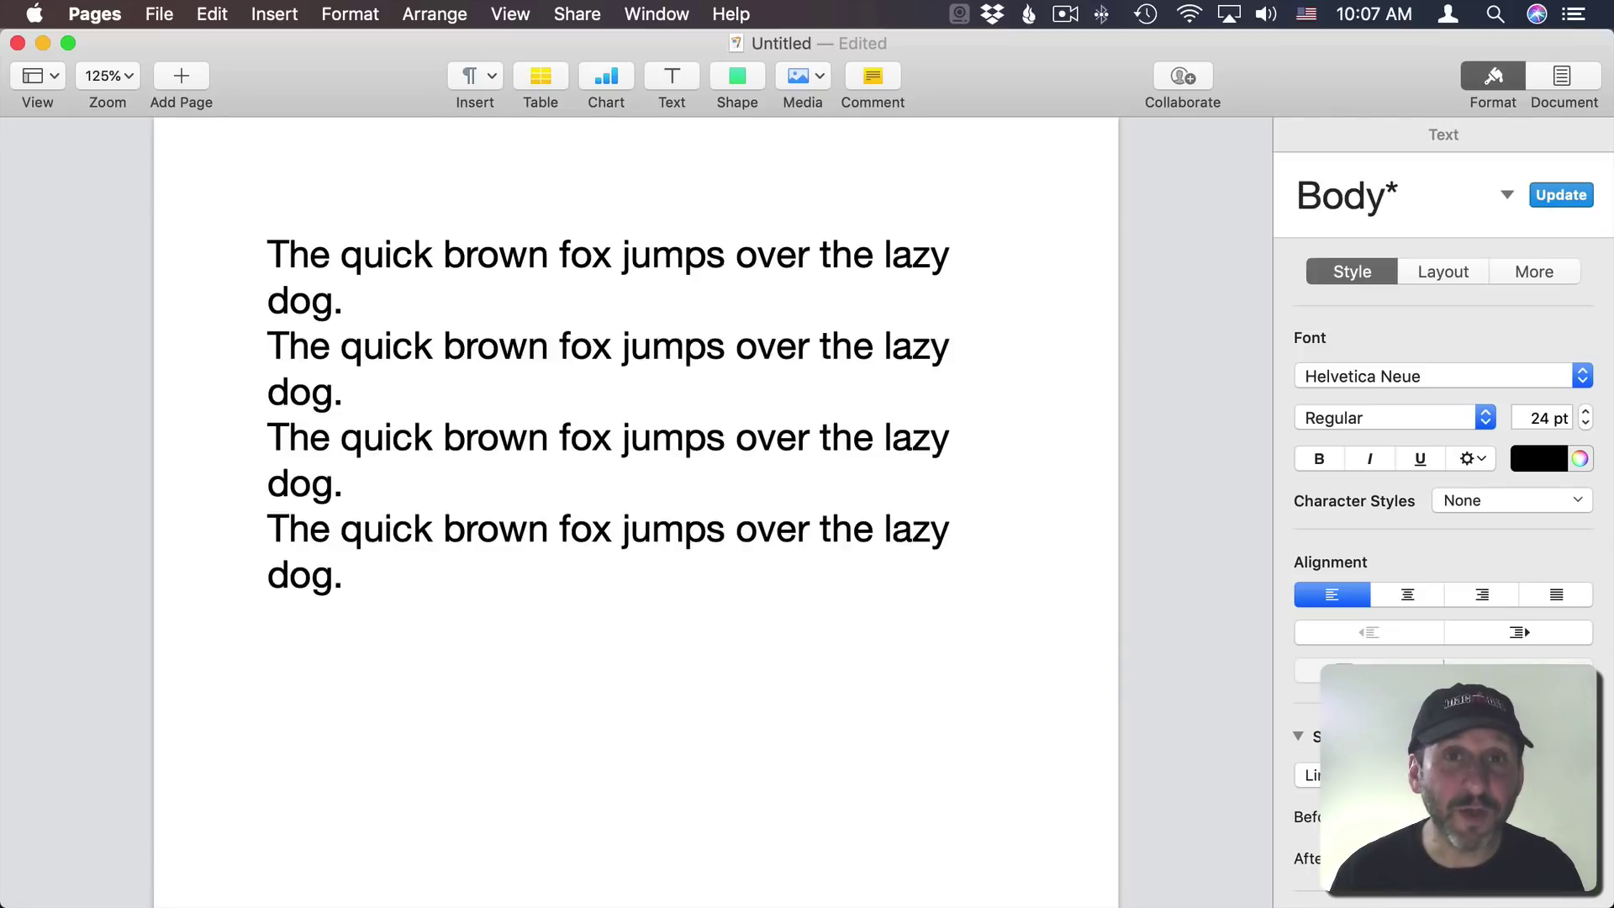
Step: Move through the sentence copies line by line and paragraph by paragraph, returning to the first paragraph
key(Down)
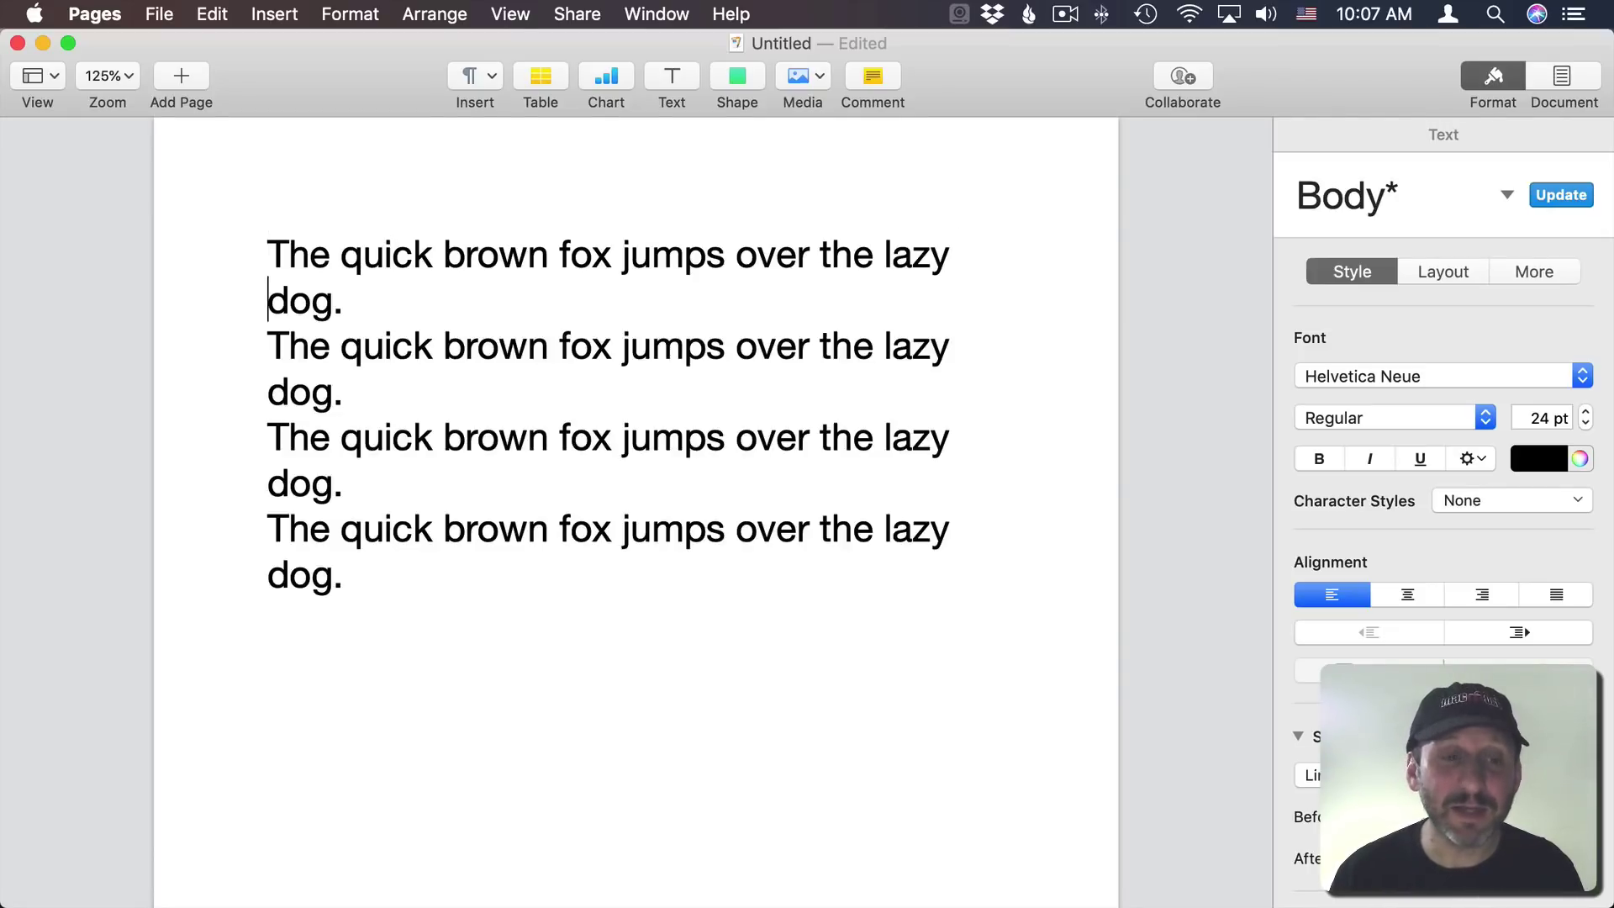
key(Down)
key(Down)
key(Up)
key(Up)
key(Up)
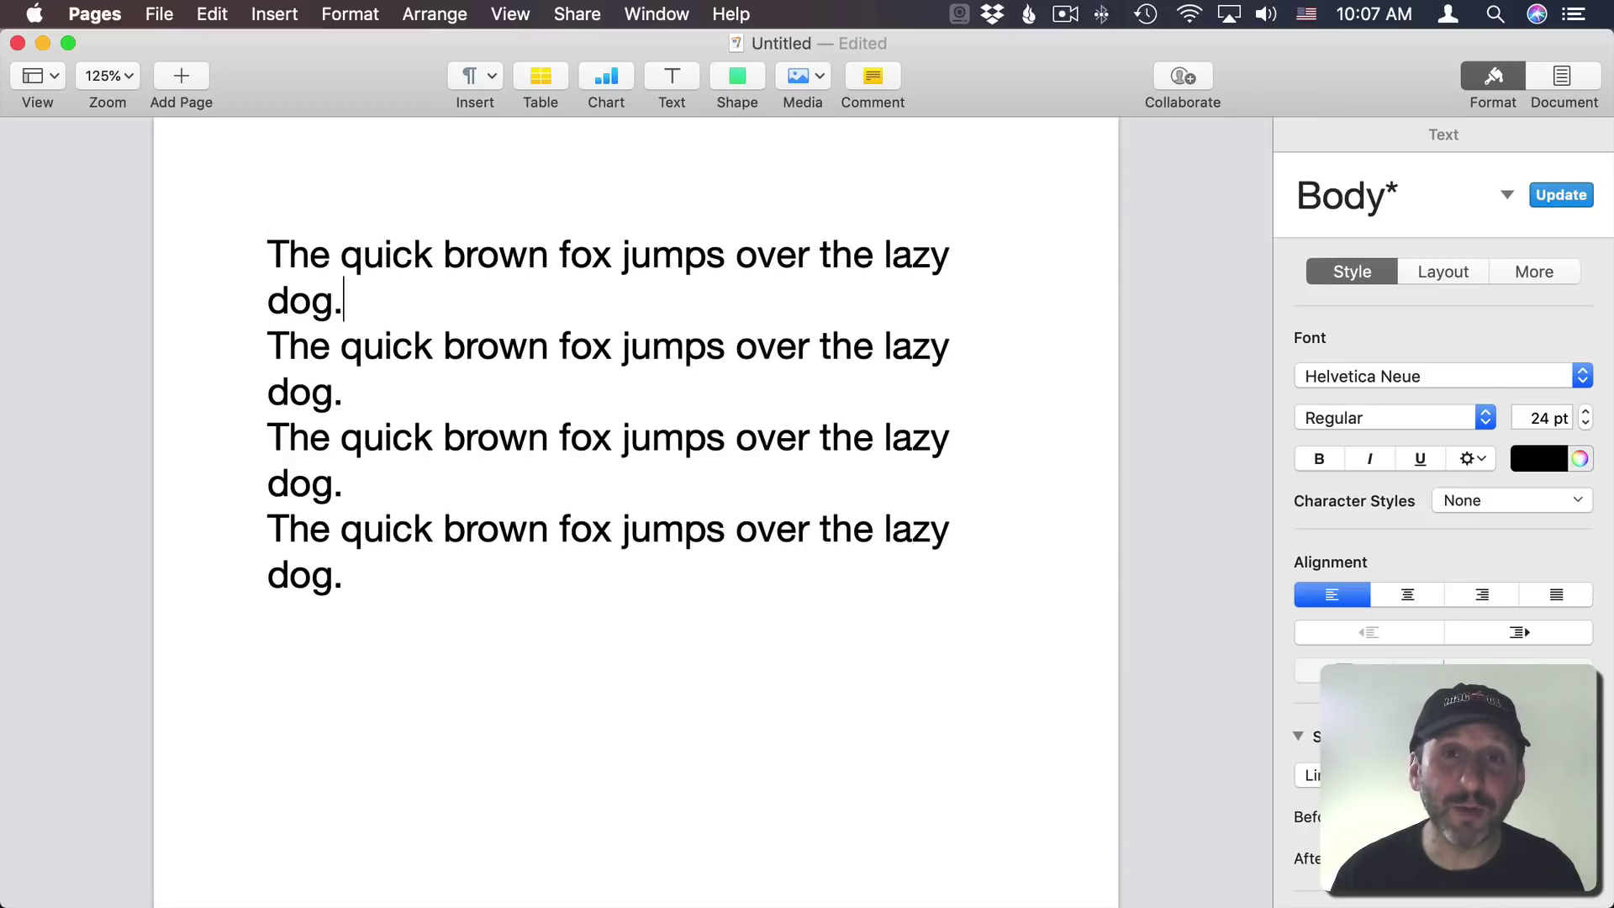
key(Down)
key(Down)
key(Down)
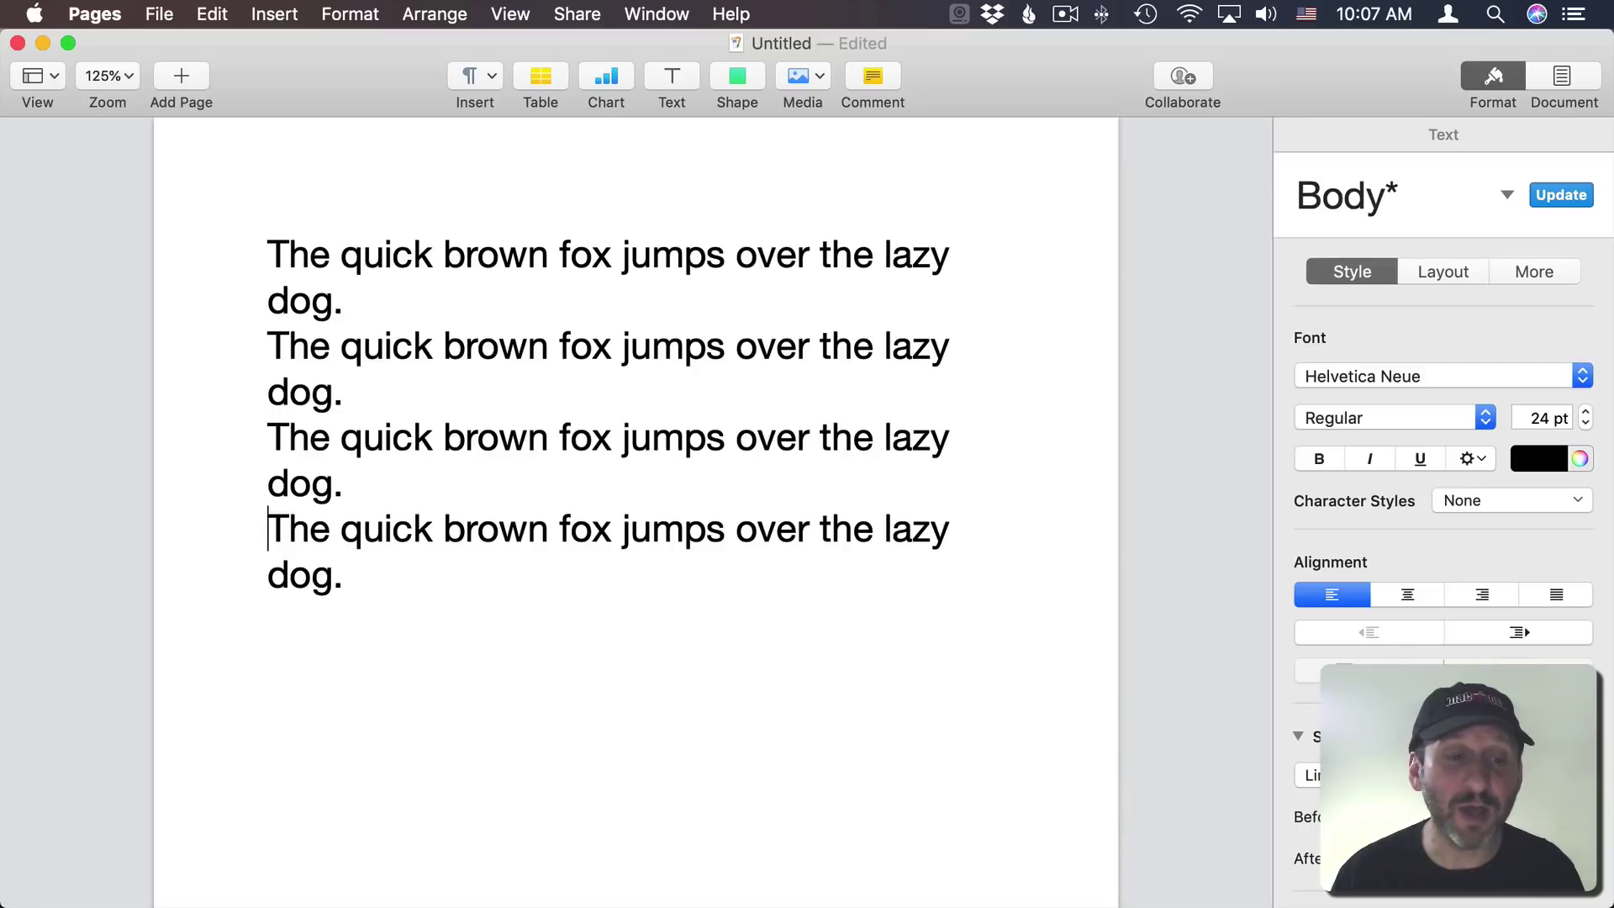
key(Up)
key(Up)
key(Up)
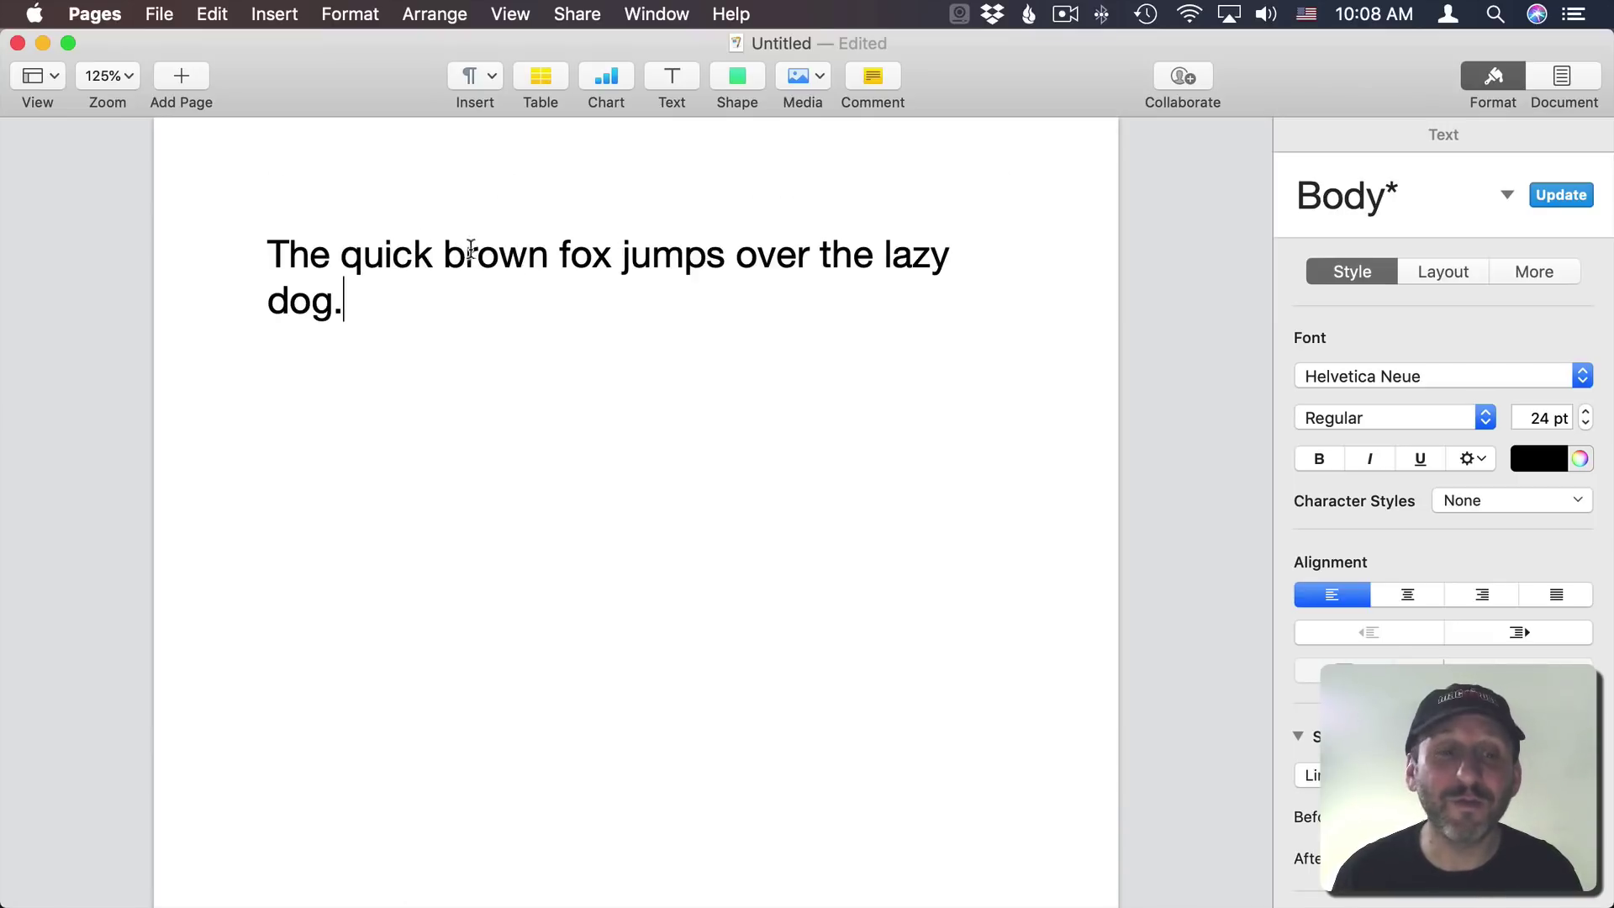
drag(445, 256, 837, 264)
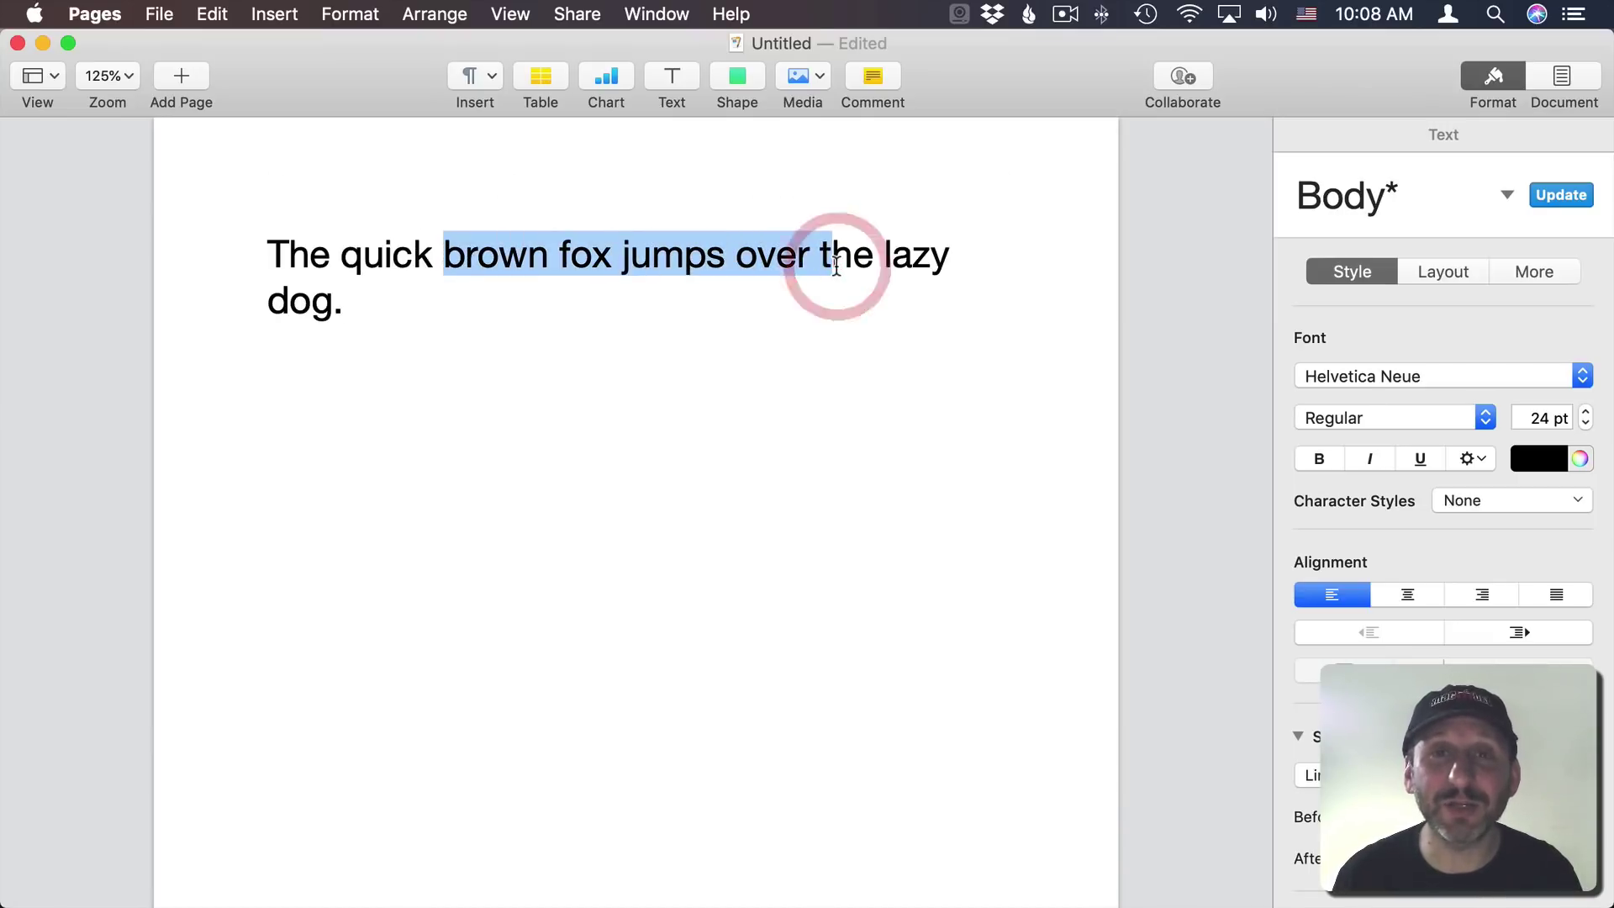
click(856, 258)
click(407, 287)
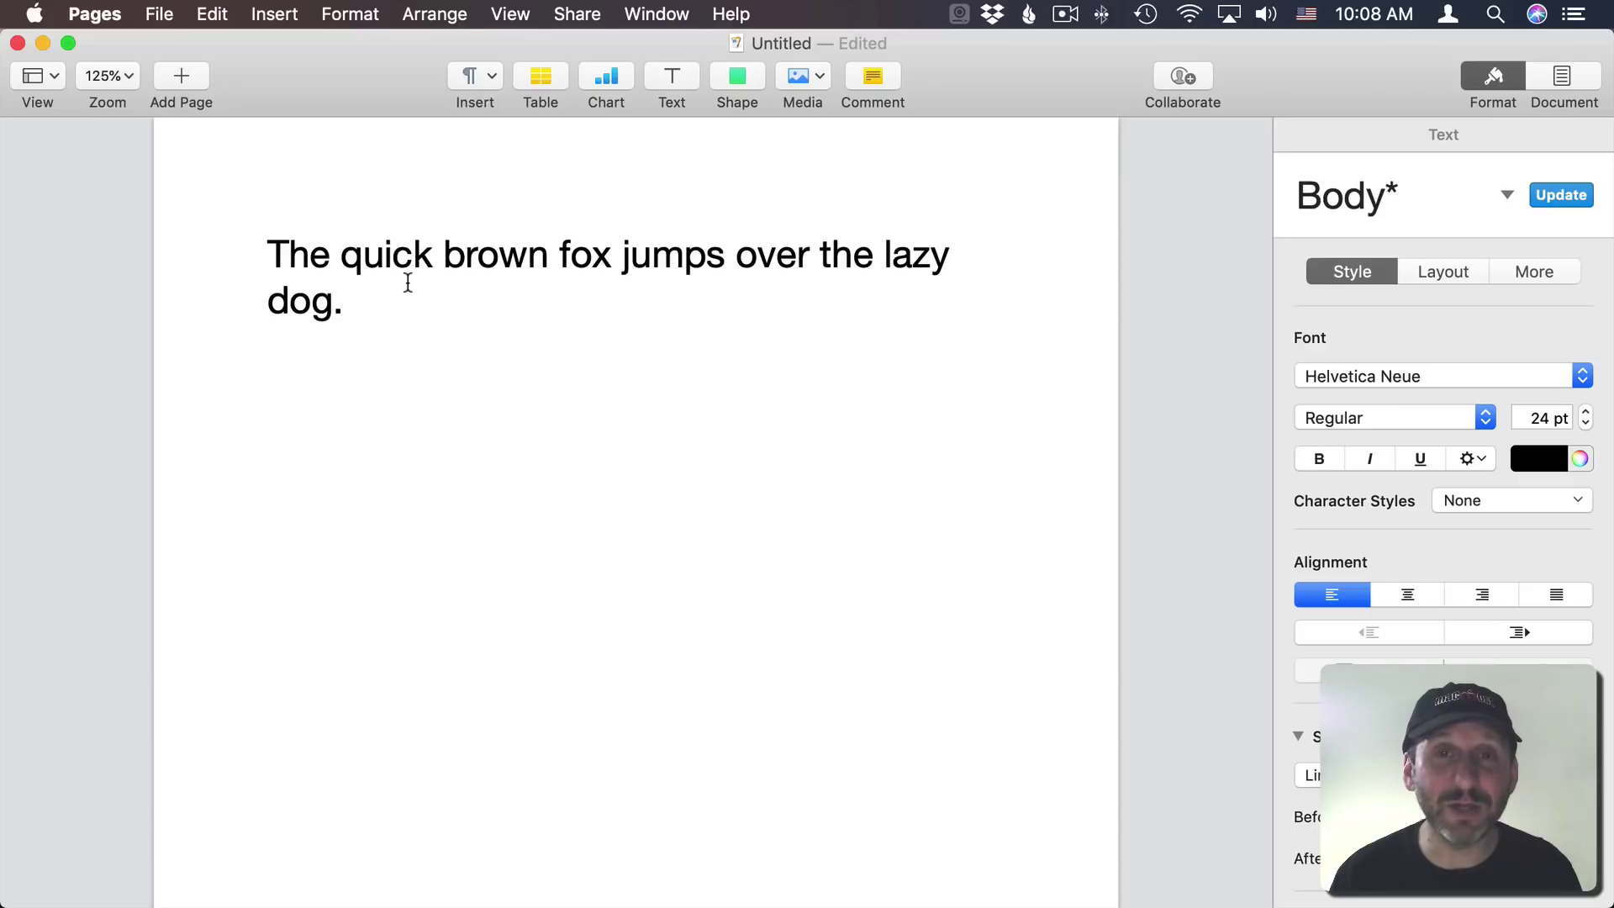
key(shift+Left)
key(shift+Left)
key(shift+Left)
key(shift+Left)
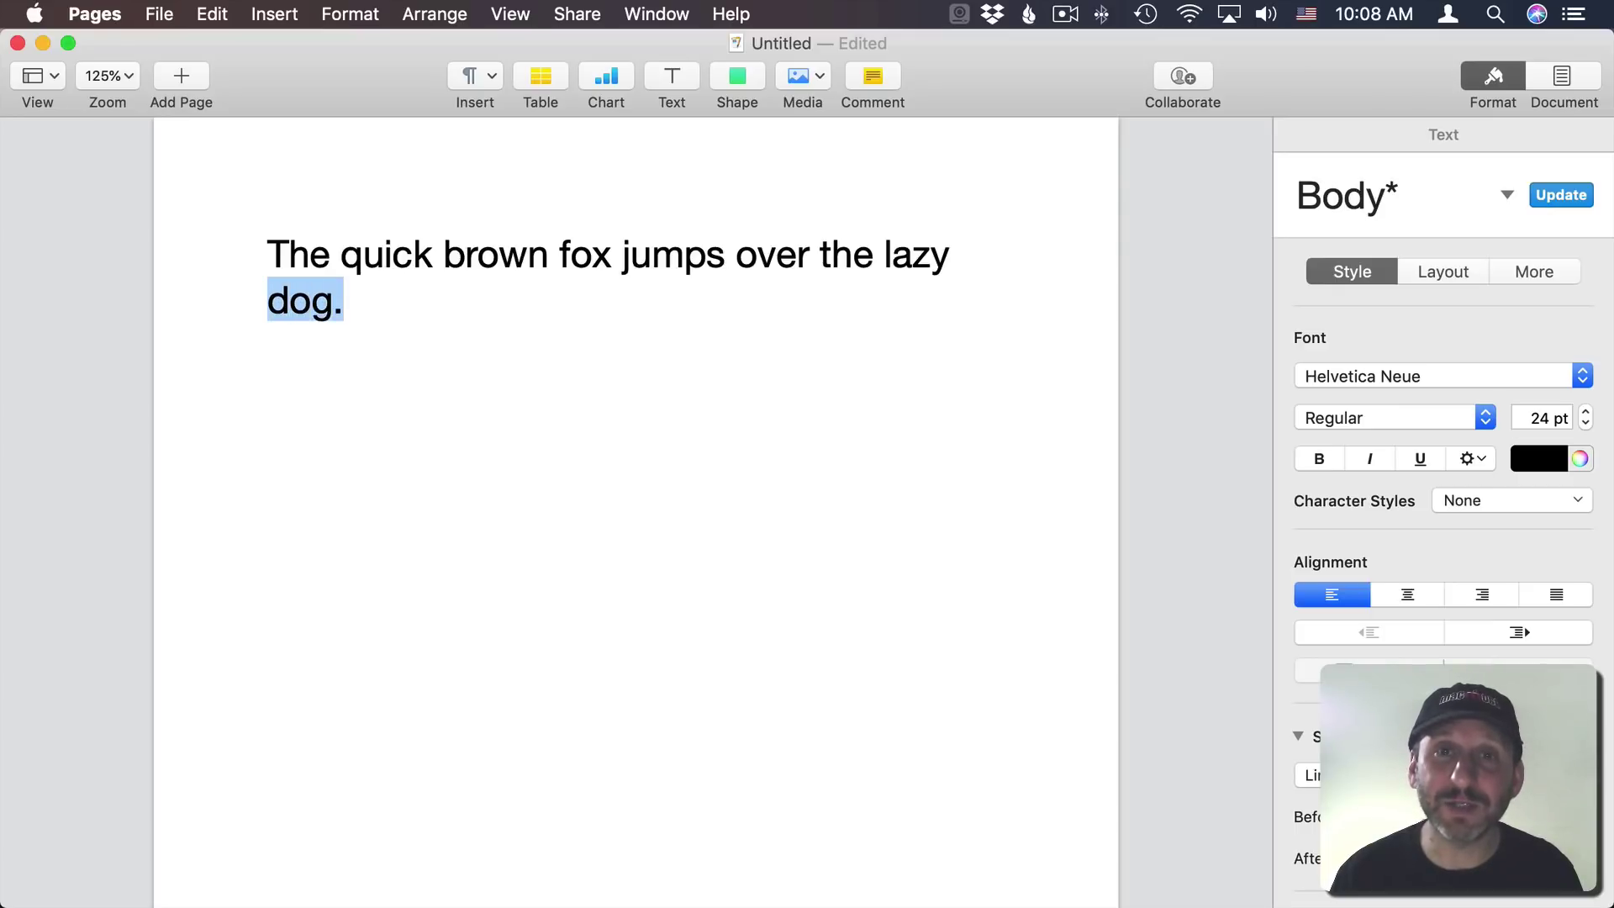
key(shift+Left)
key(shift+Left)
key(shift+Left)
key(shift+Left)
key(shift+Left)
key(shift+Left)
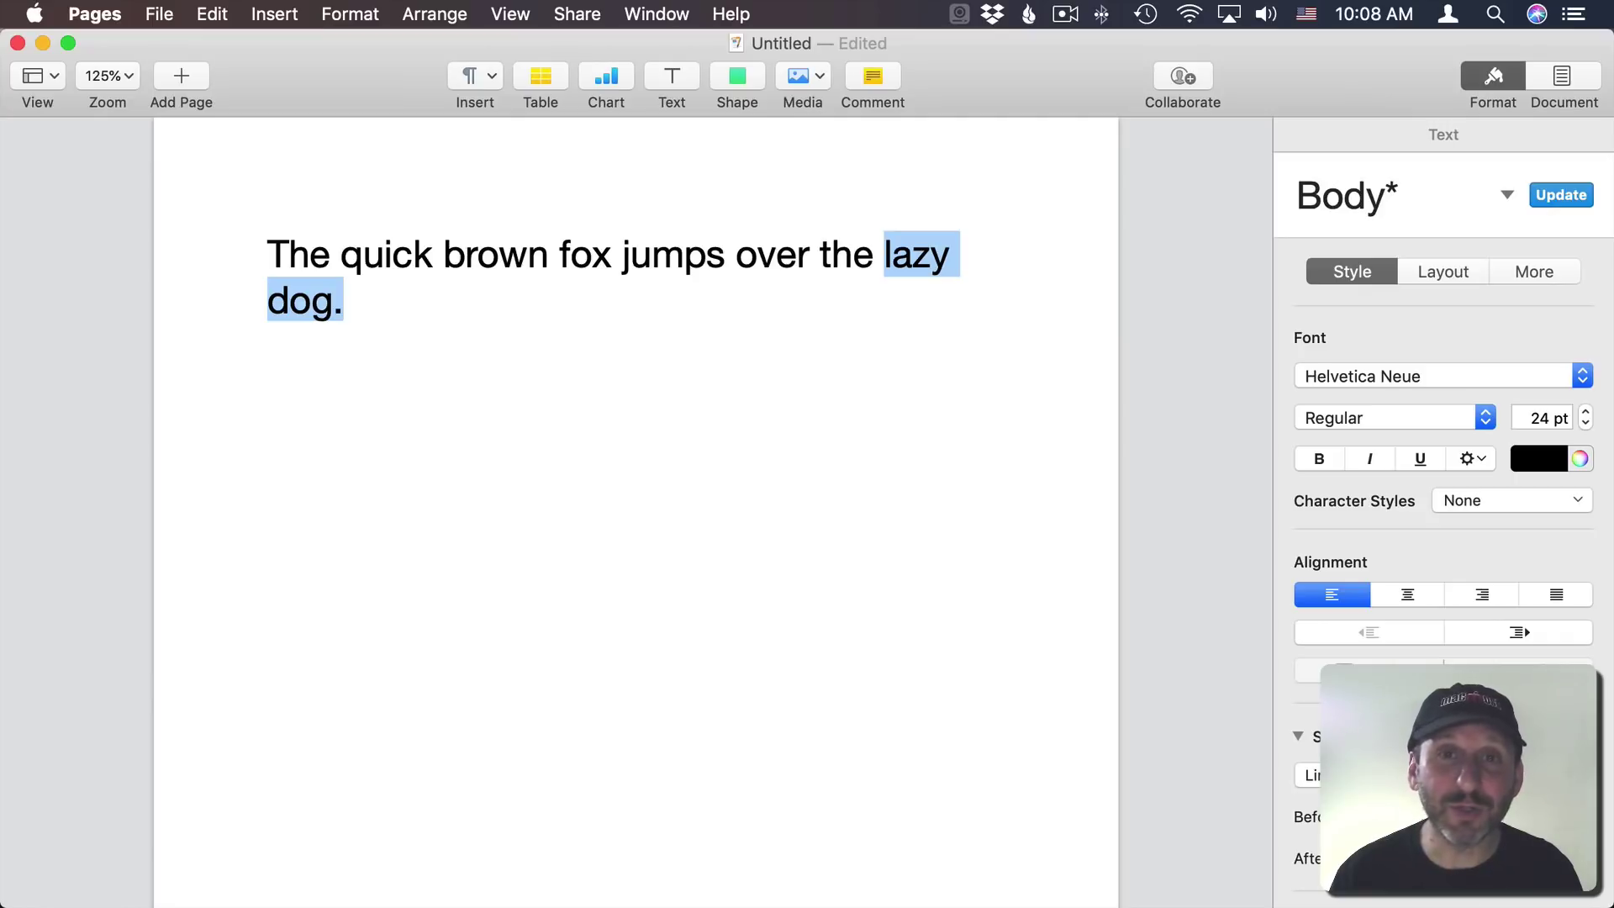
key(Left)
key(Left)
key(Left)
key(Left)
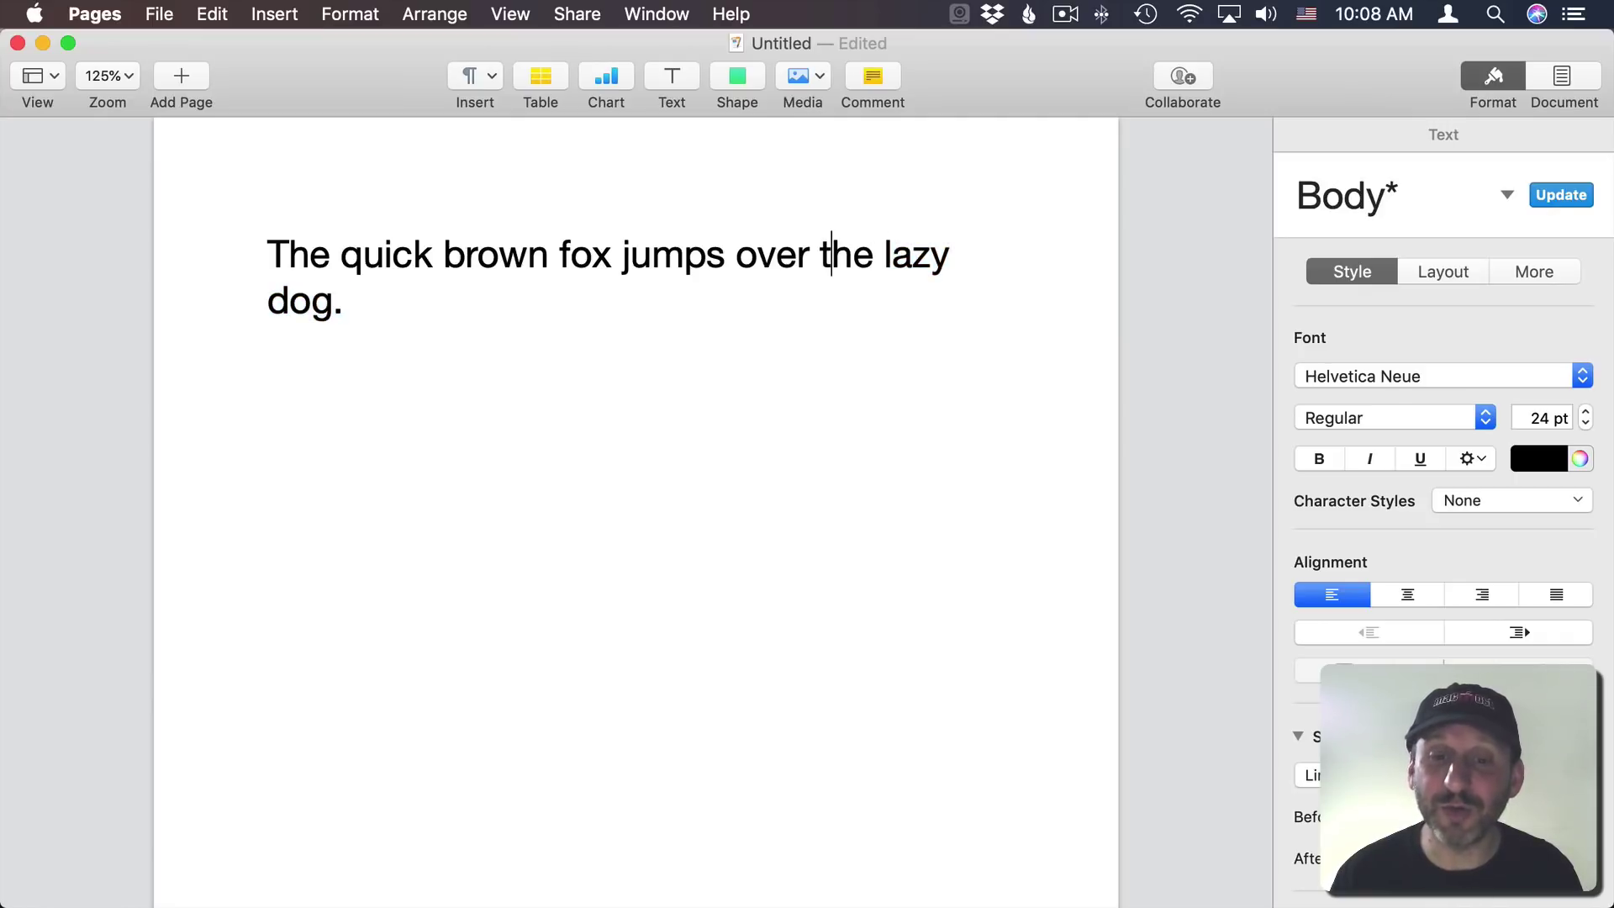
key(Left)
key(Left)
key(Left)
key(Left)
key(Left)
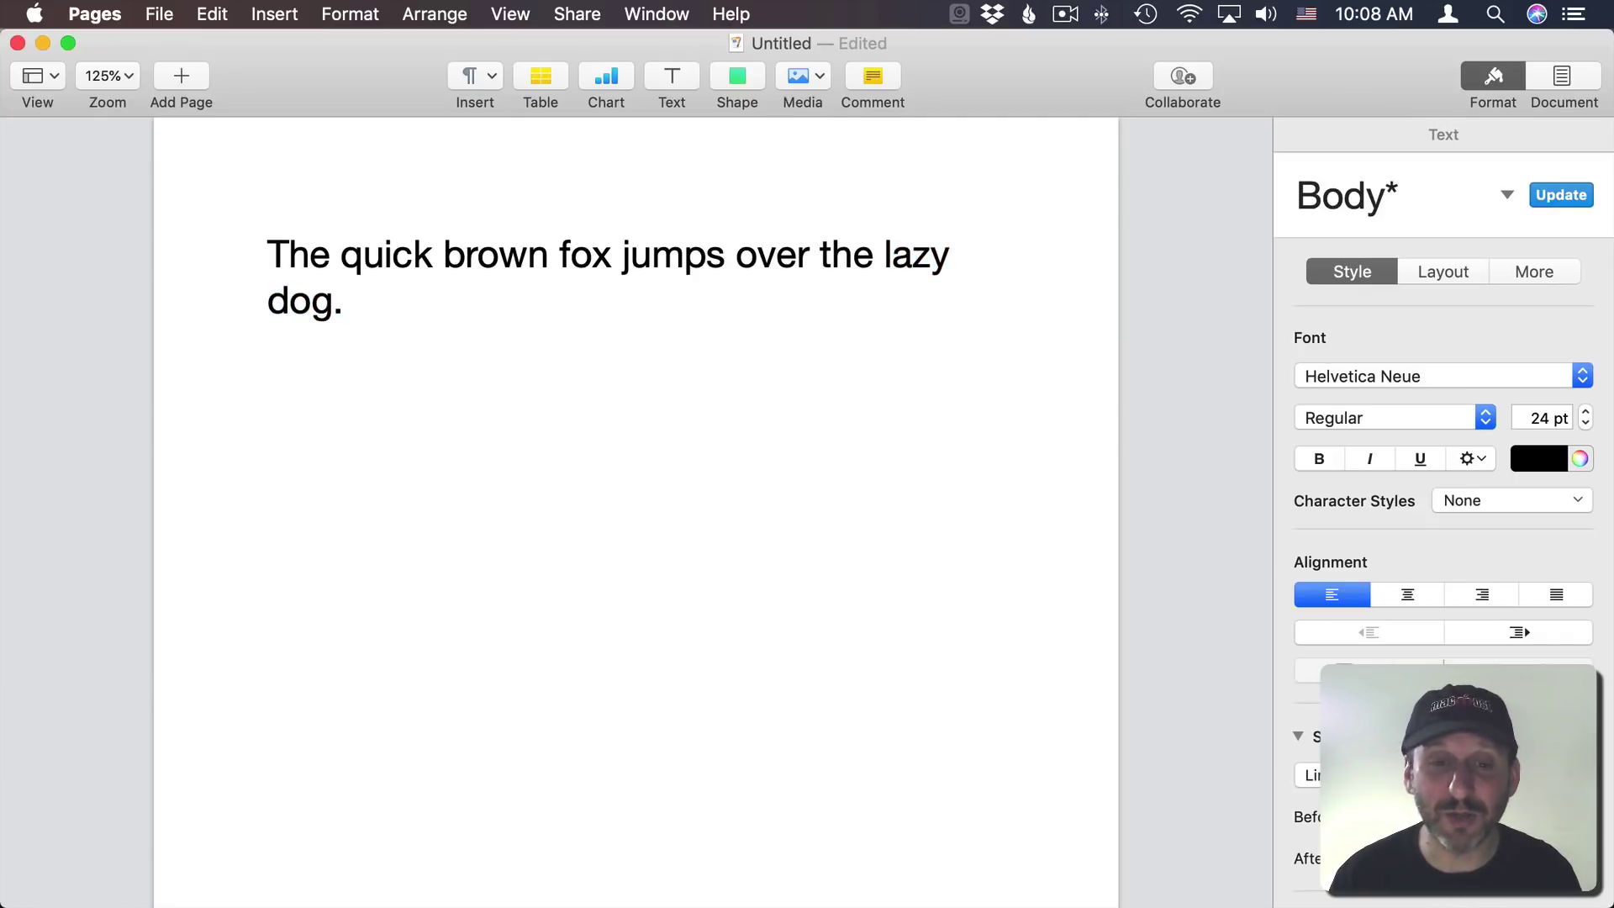
key(shift+Right)
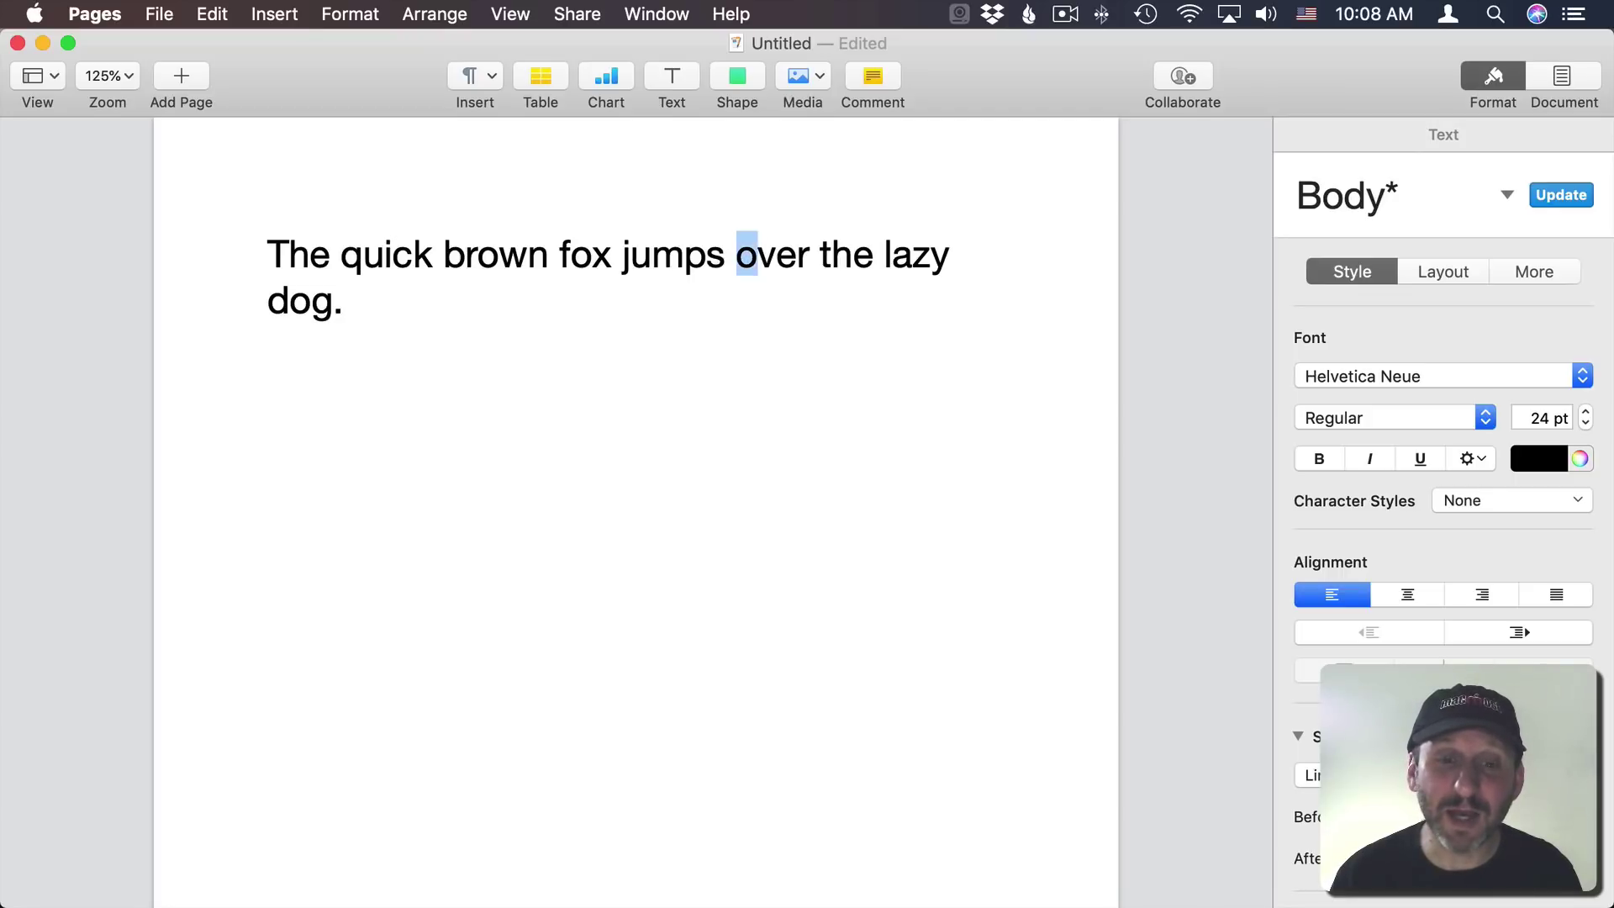
key(shift+Right)
key(shift+Right)
key(shift+Right)
key(shift+Right)
key(shift+Right)
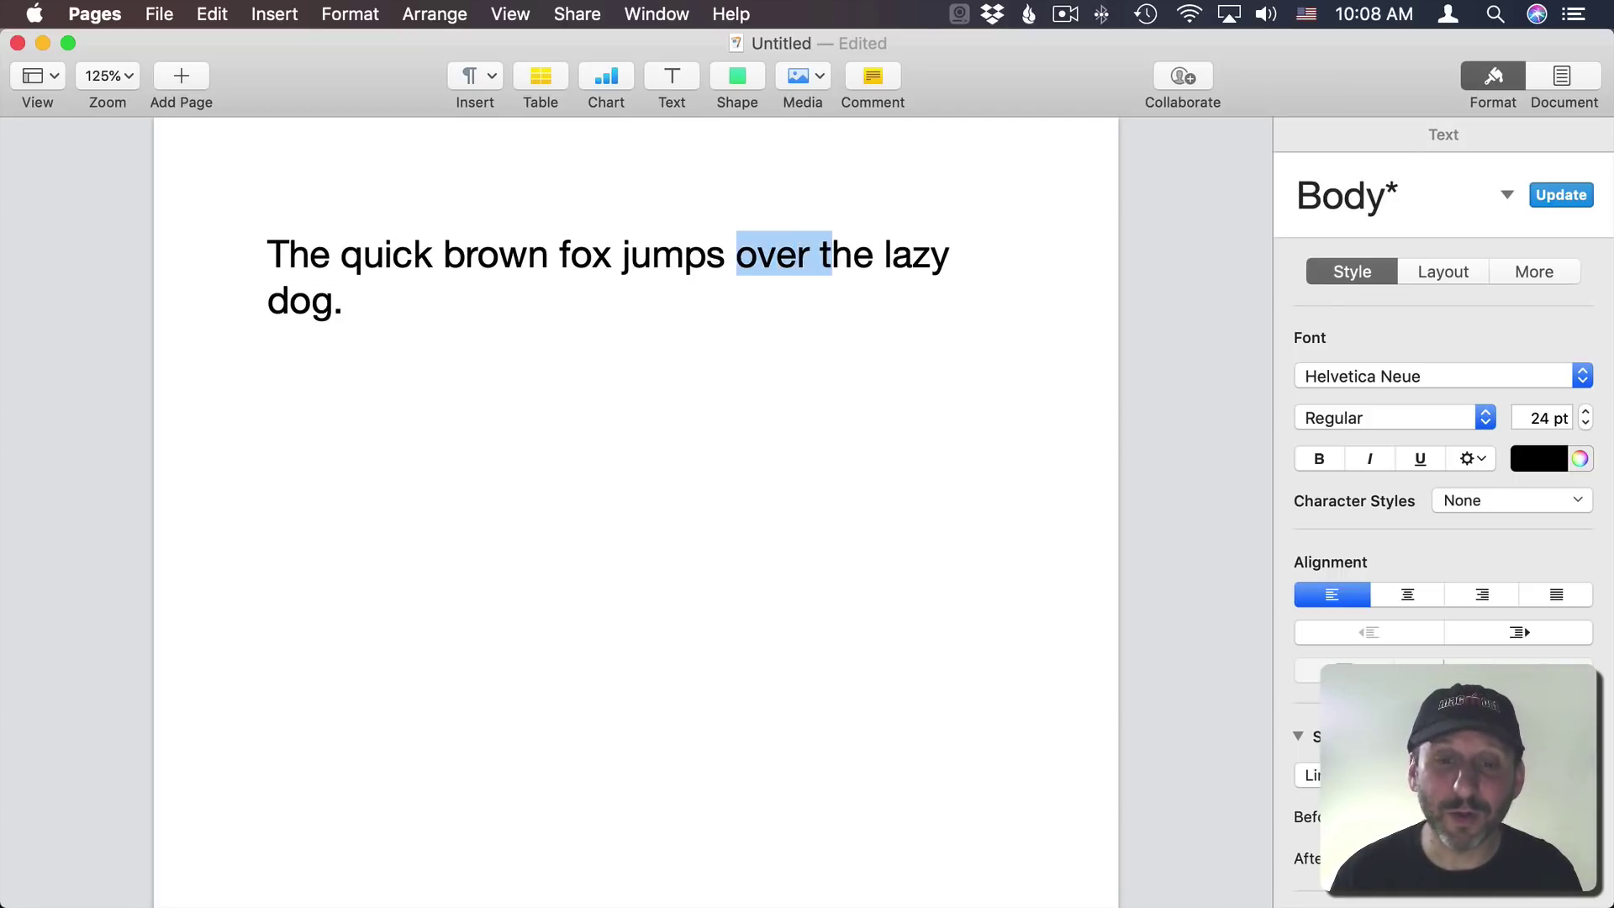
key(Left)
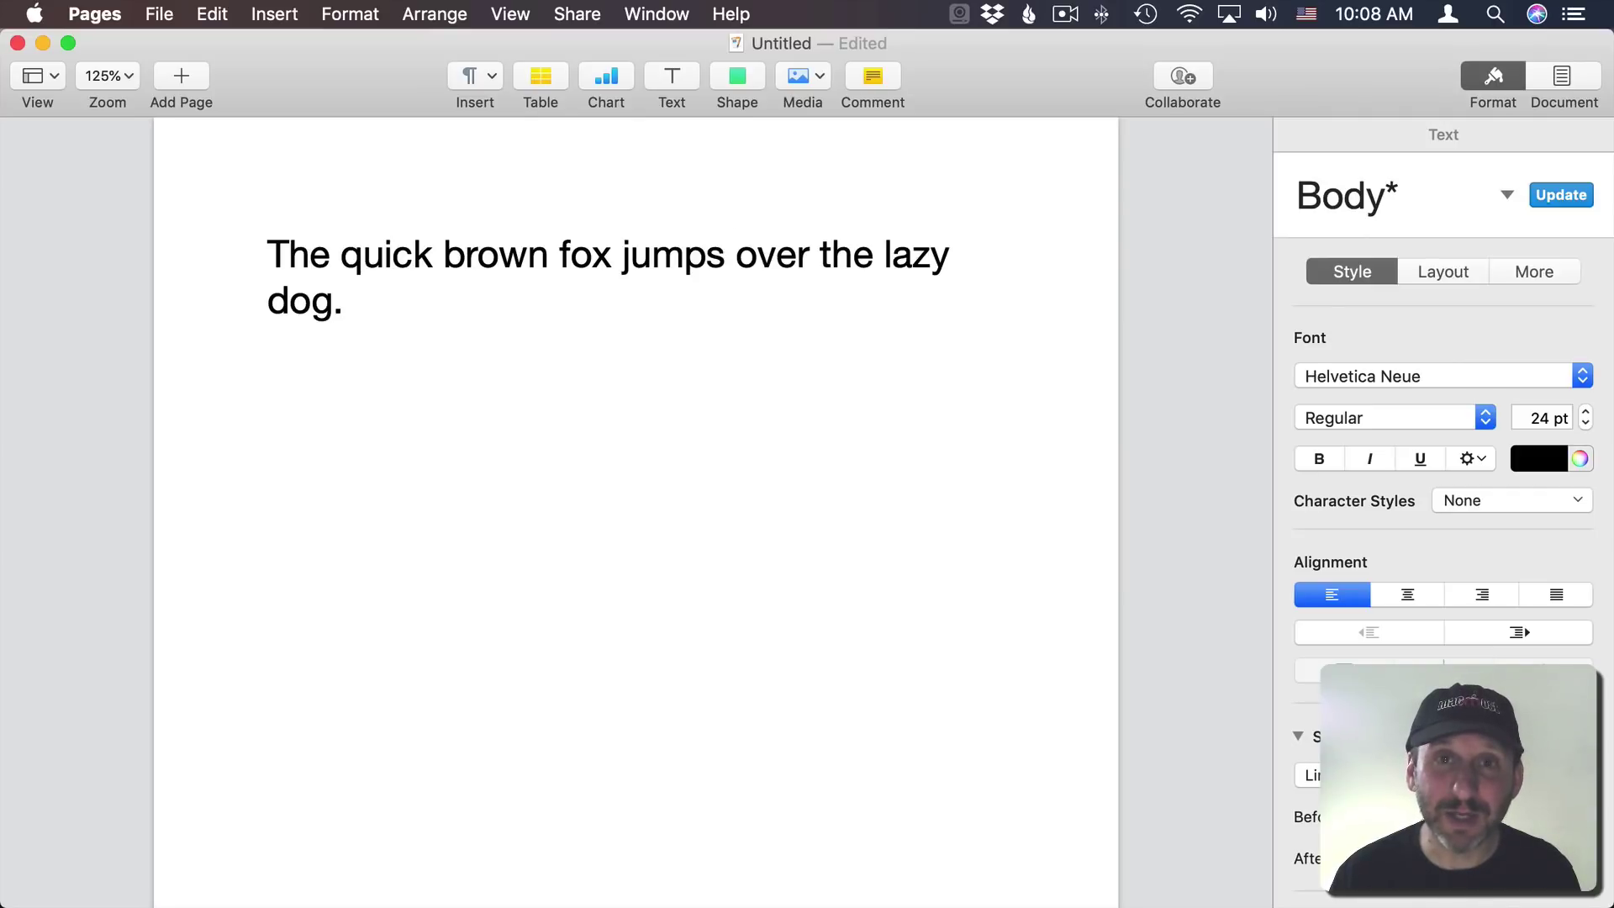
key(alt+shift+Right)
key(alt+shift+Right)
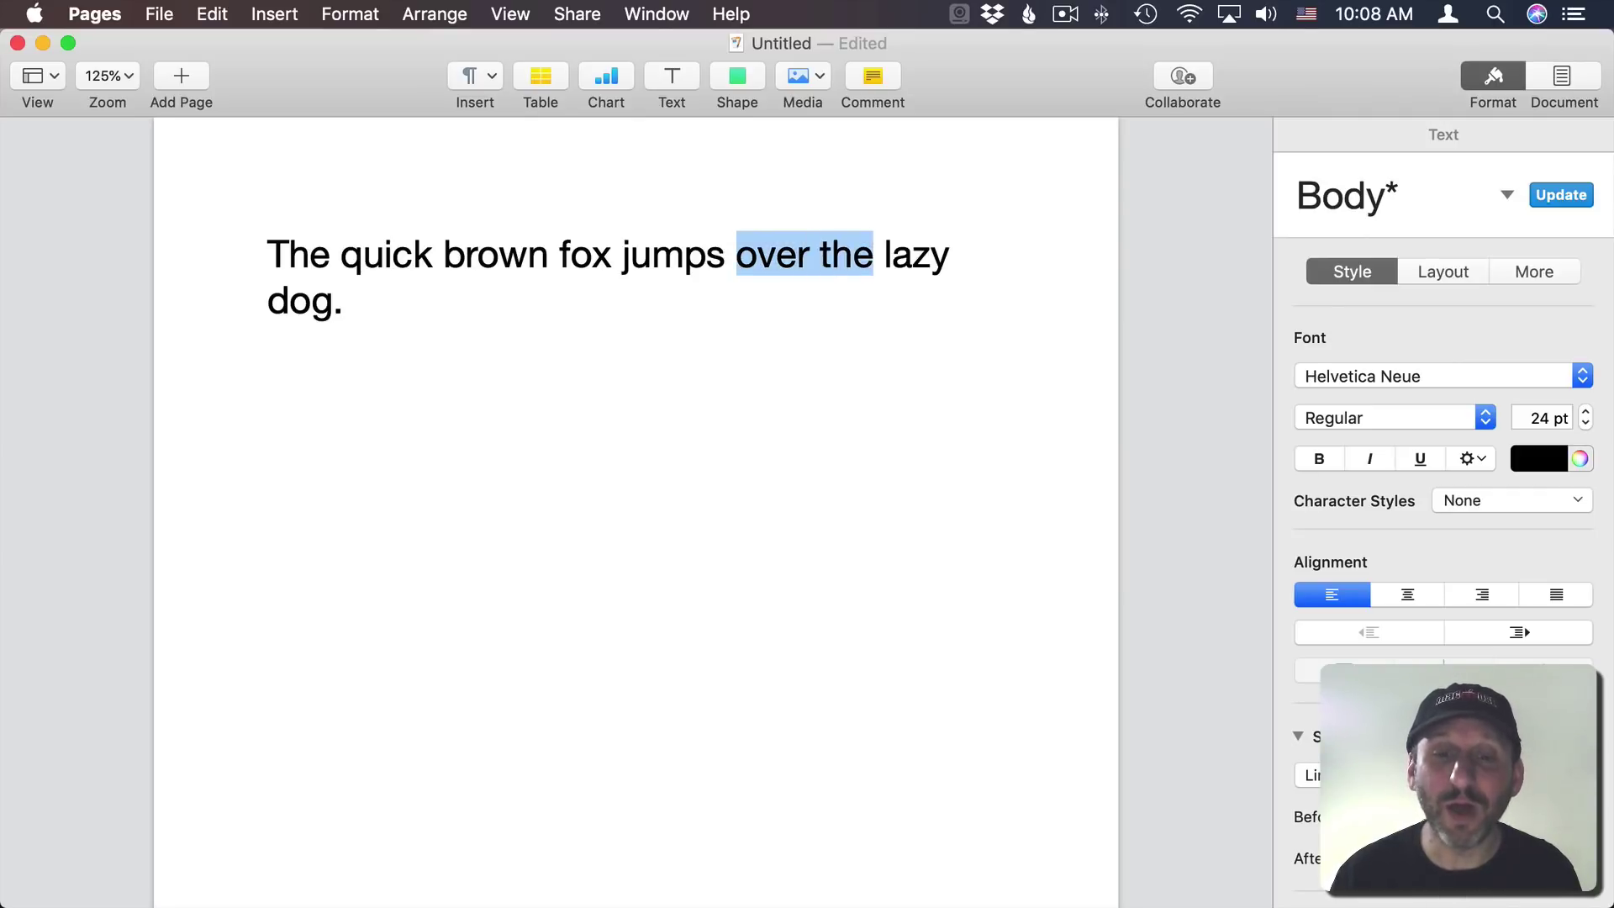
key(alt+shift+Right)
key(Left)
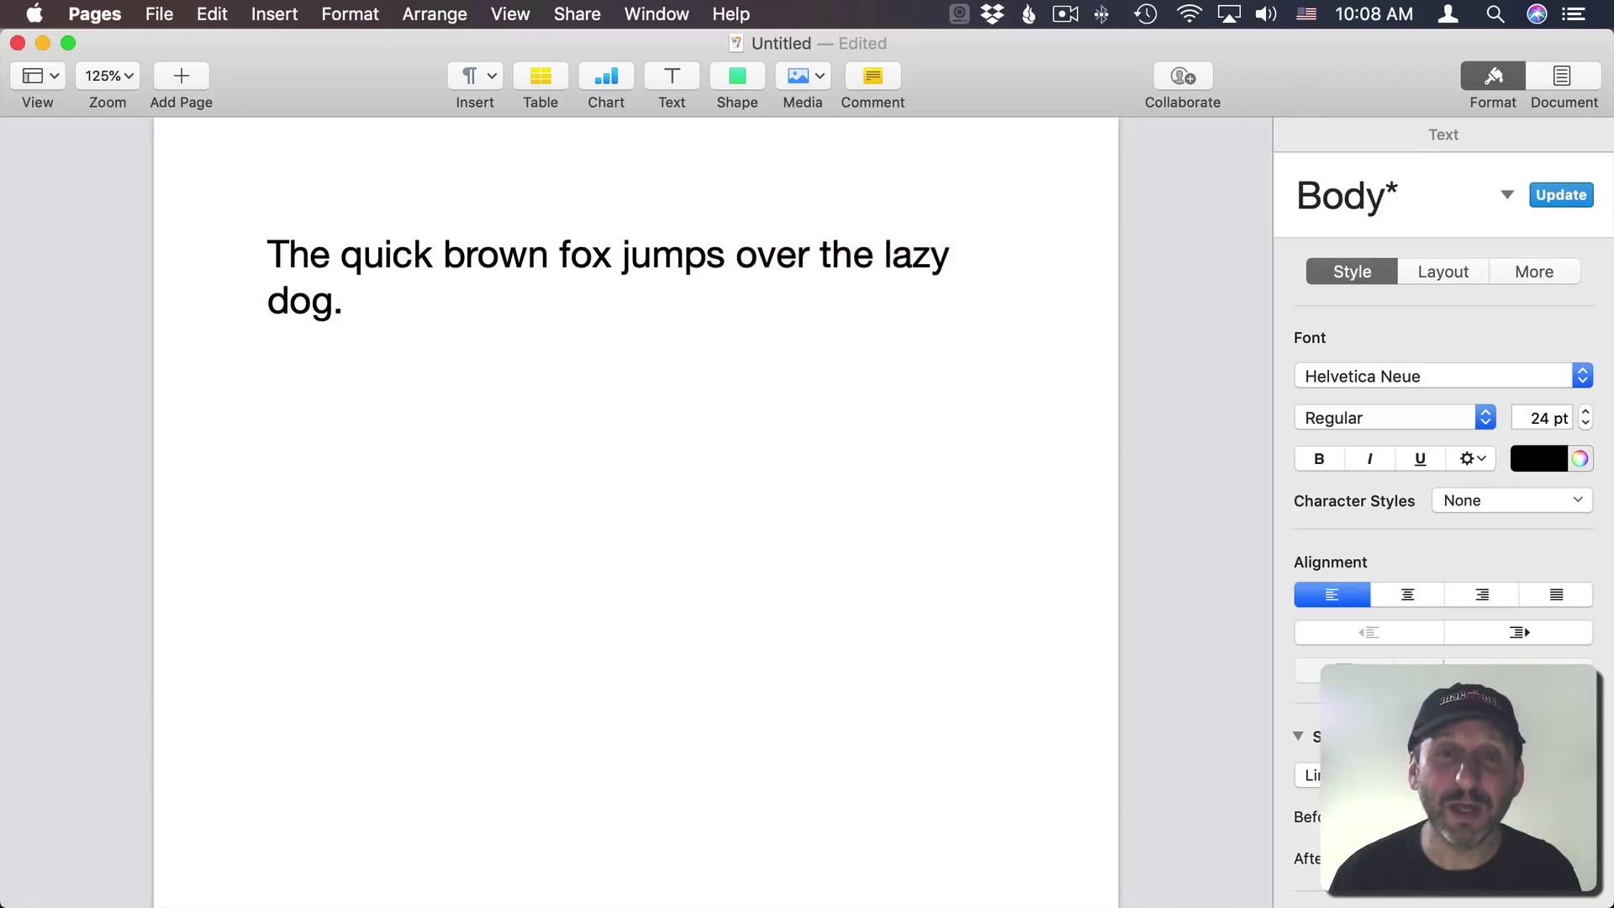
key(alt+shift+Left)
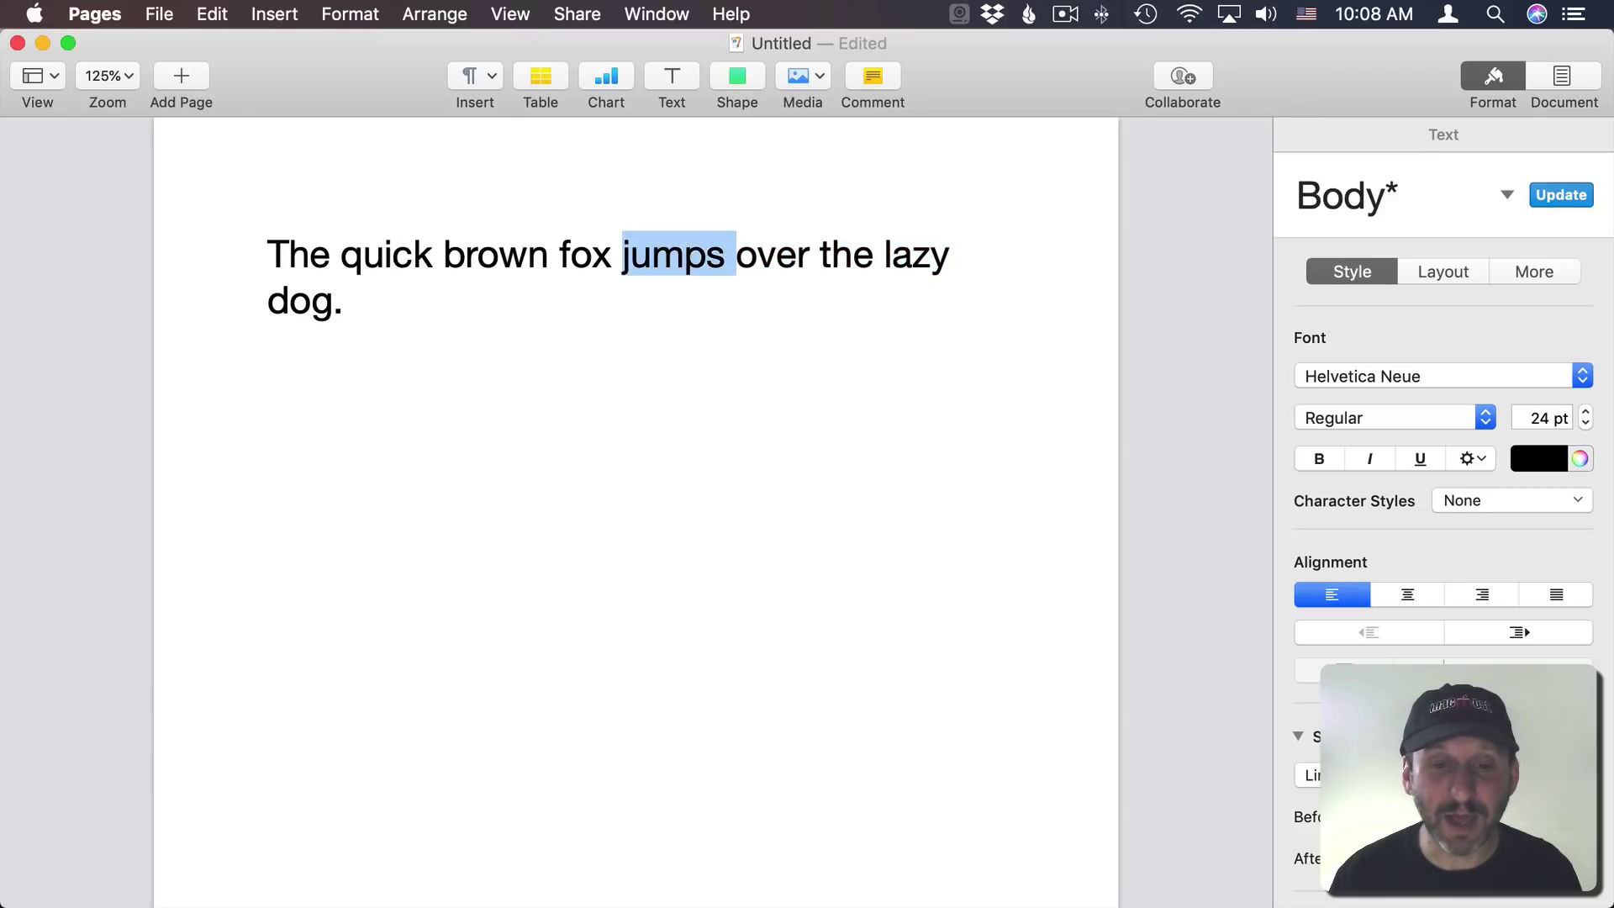
key(alt+shift+Left)
key(alt+shift+Left)
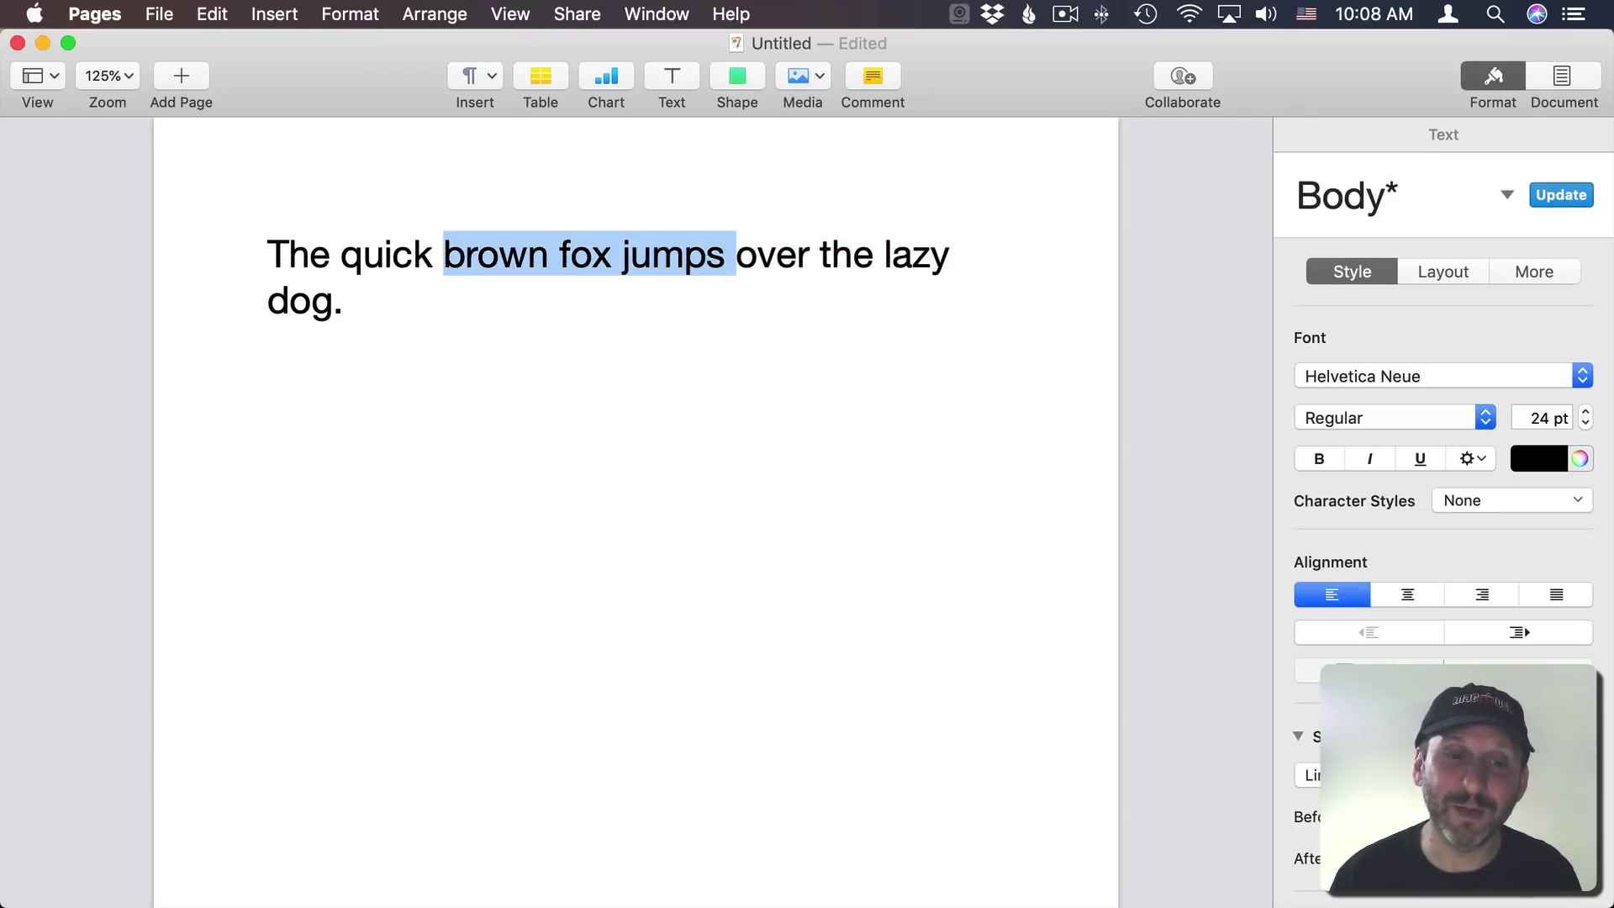
key(Left)
key(Left)
key(Left)
key(Left)
key(Left)
key(Left)
key(Left)
key(Left)
key(Left)
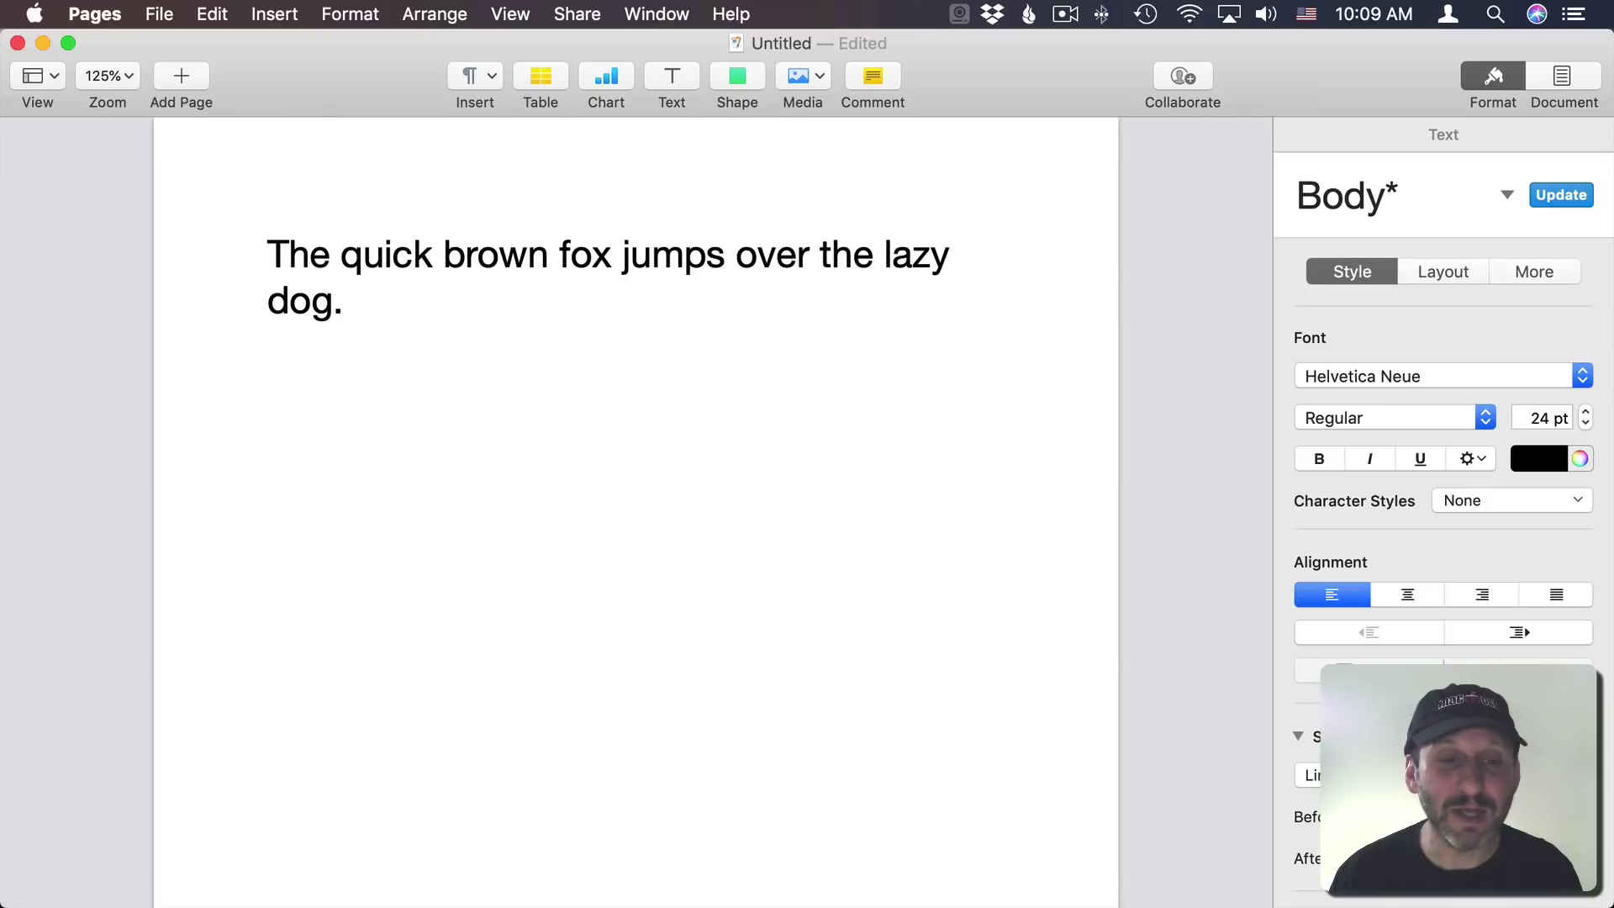
key(shift+Down)
key(Left)
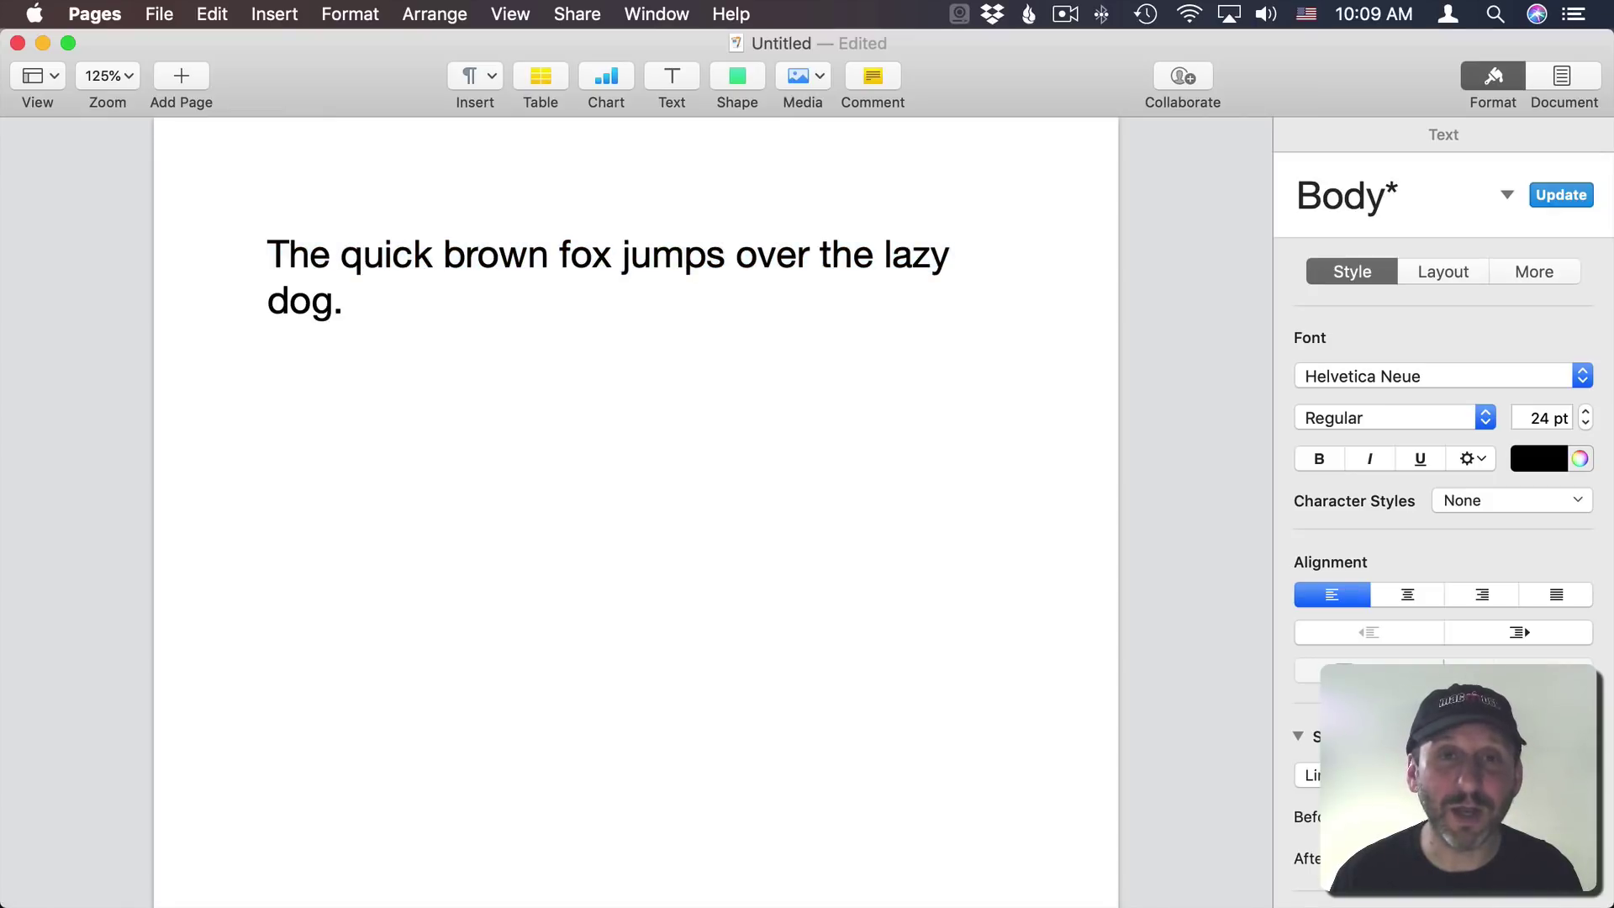
key(super+a)
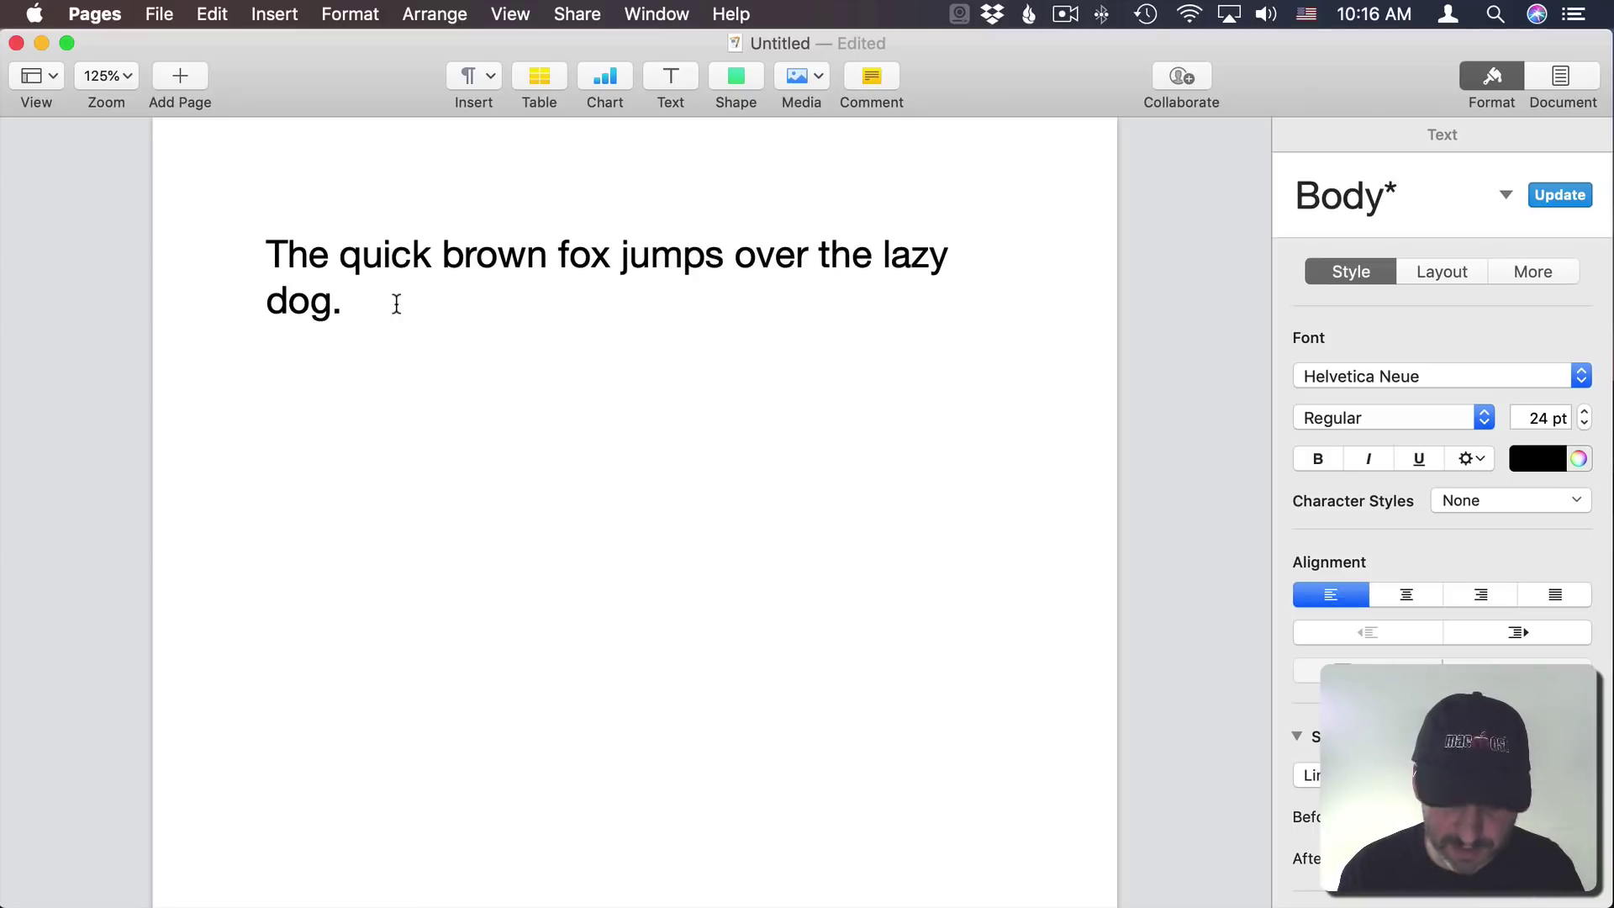
Step: Delete backward by character, word and line, then undo to restore the sentence start
key(BackSpace)
key(BackSpace)
key(BackSpace)
key(BackSpace)
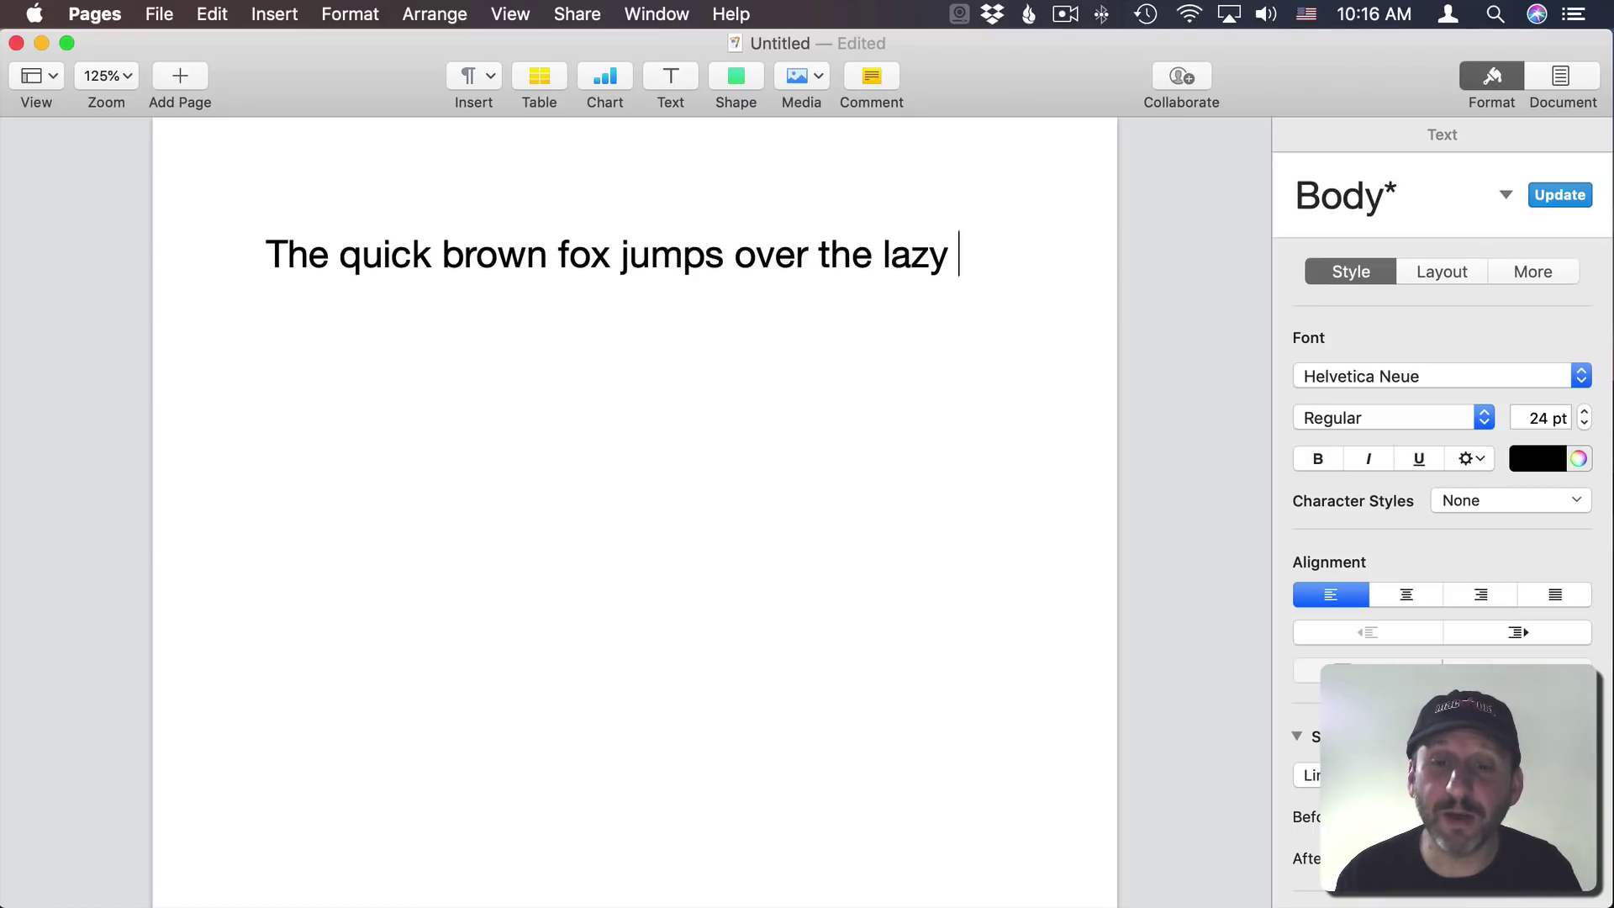
key(BackSpace)
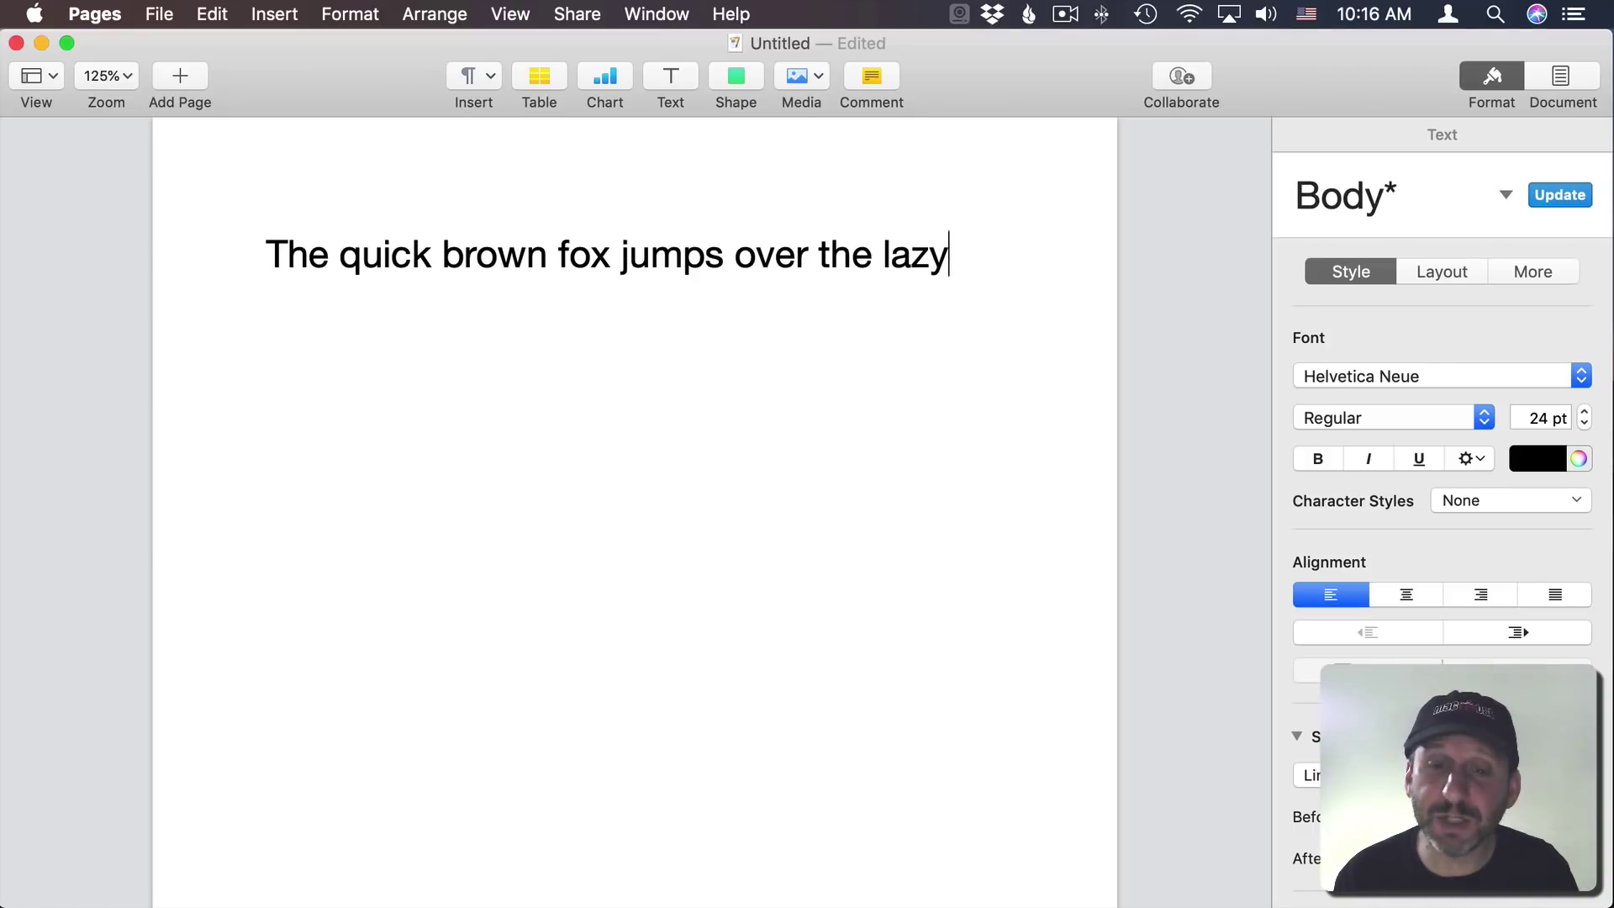
key(alt+BackSpace)
key(alt+BackSpace)
key(alt+BackSpace)
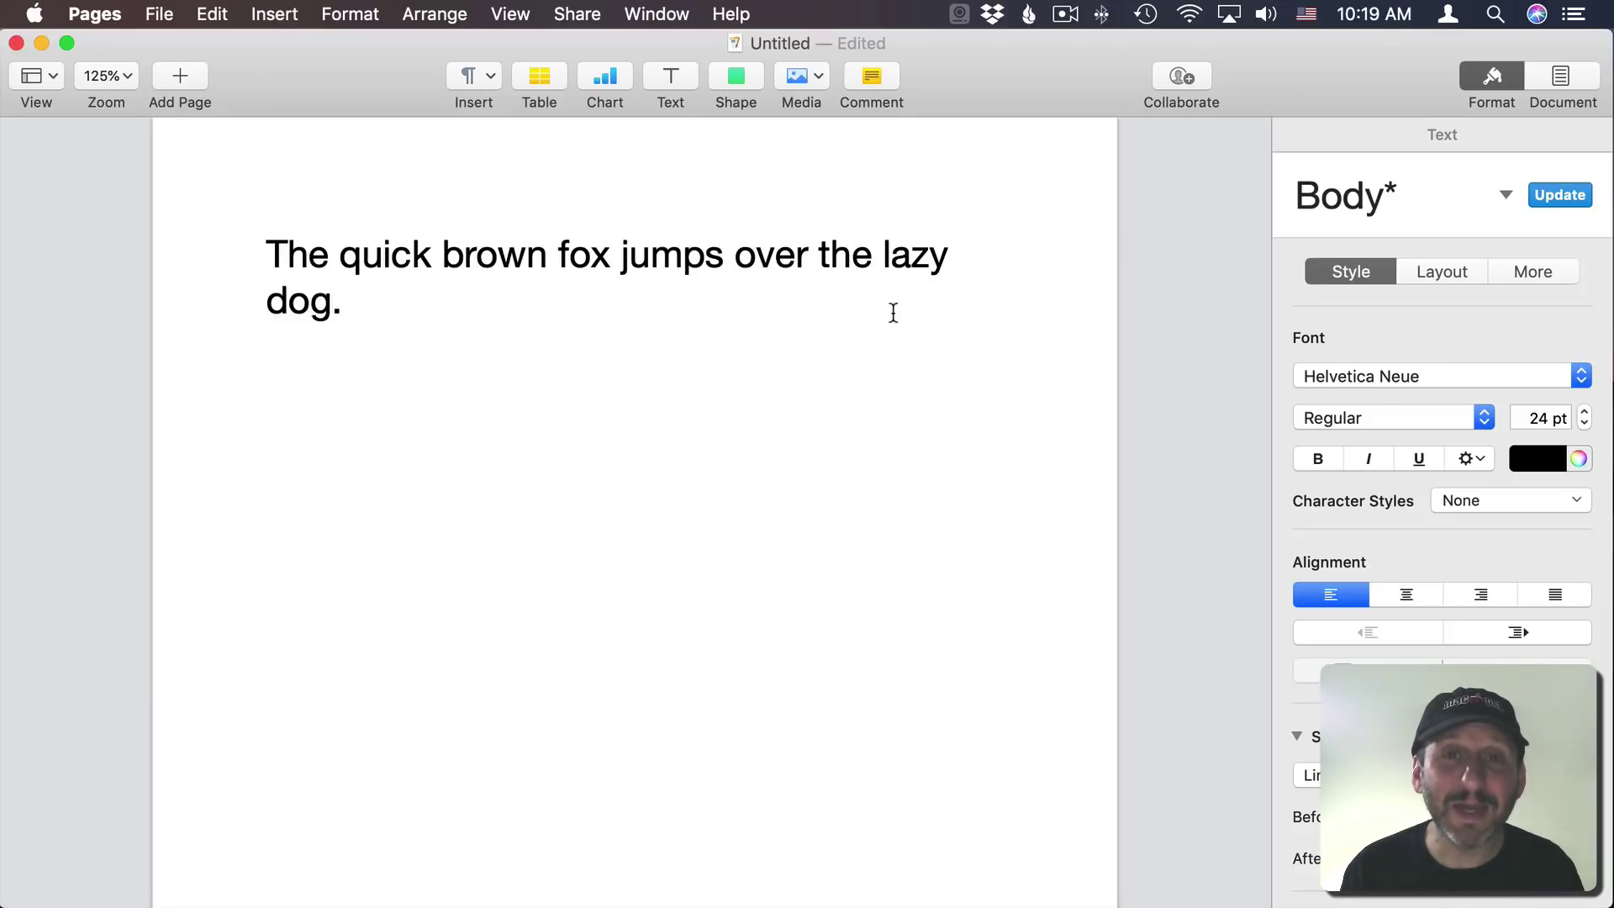
key(super+BackSpace)
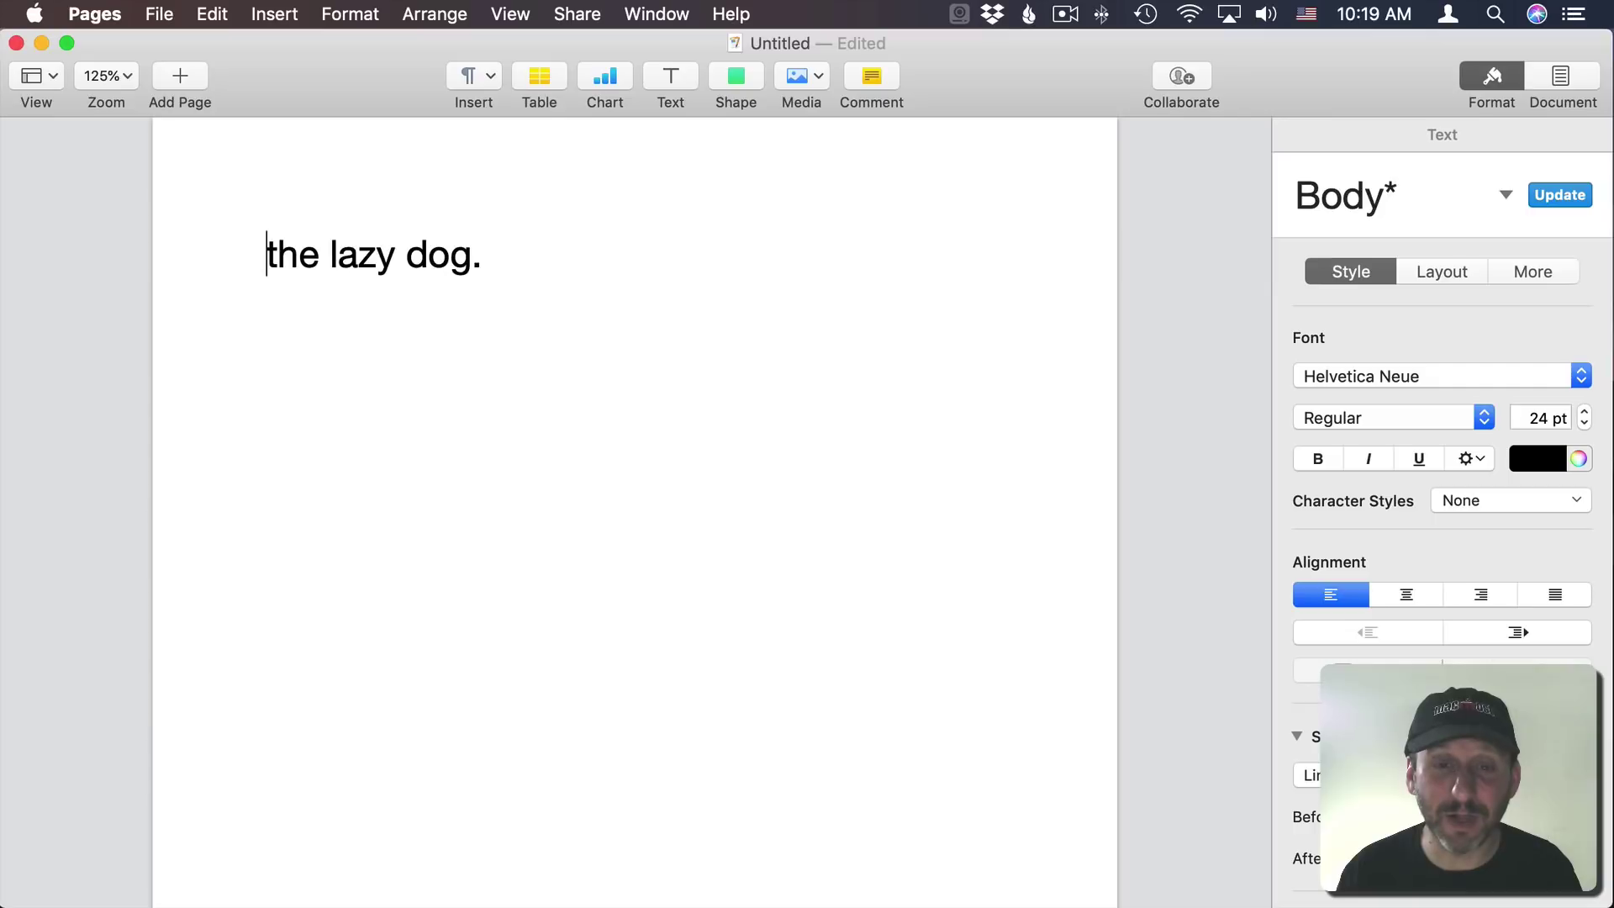
key(super+z)
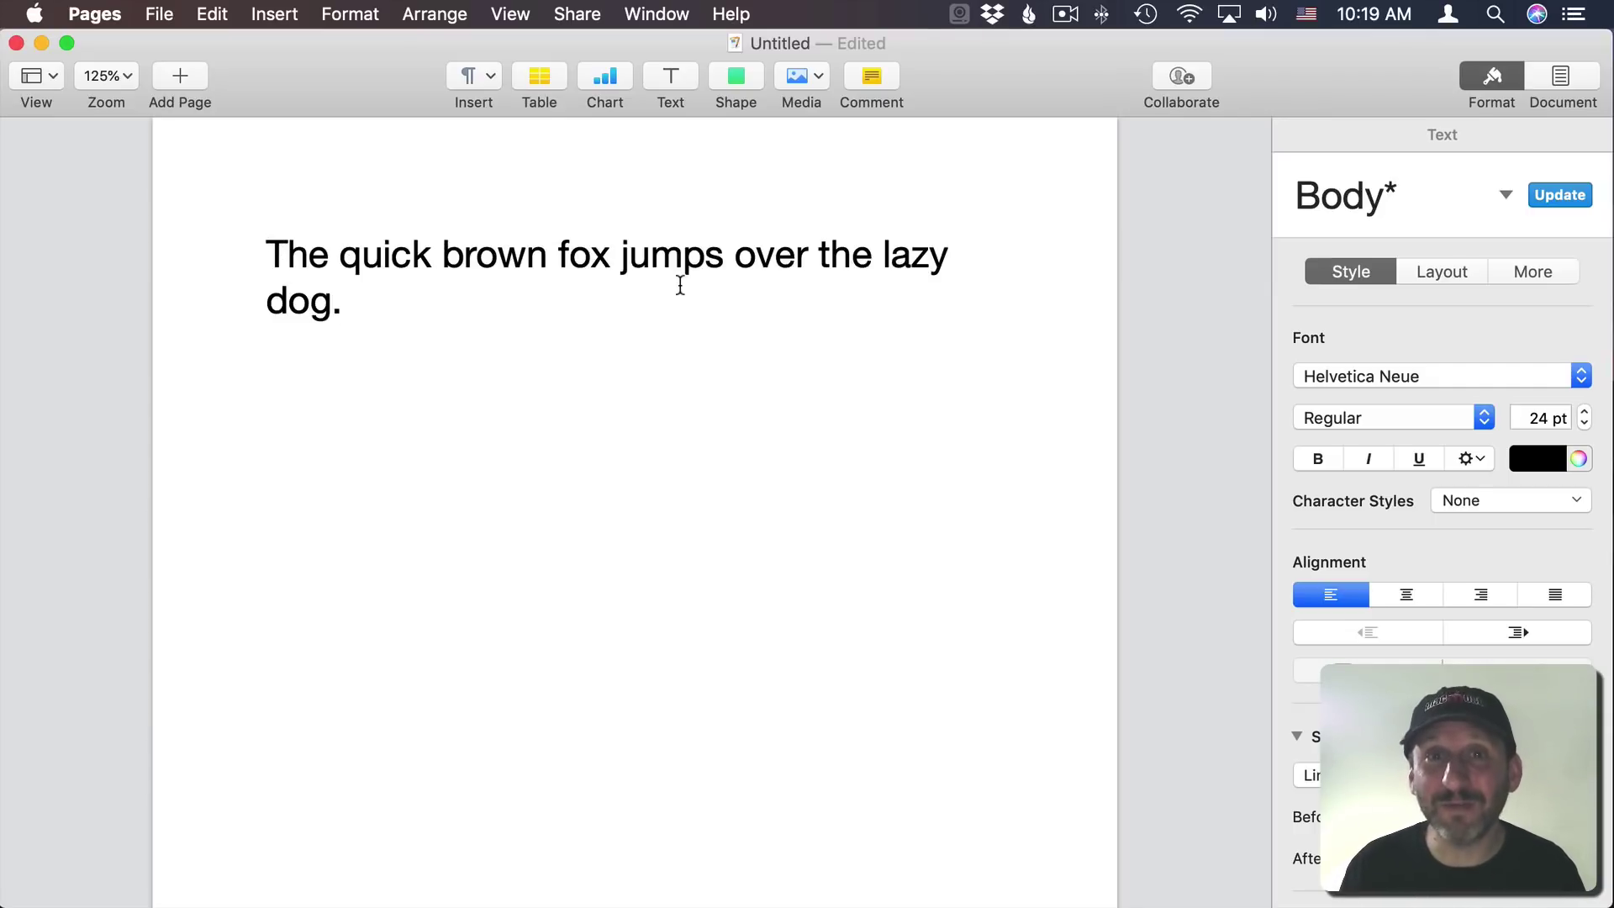
Step: Forward-delete 'jumps' letter by letter and 'over' as a whole word
click(619, 256)
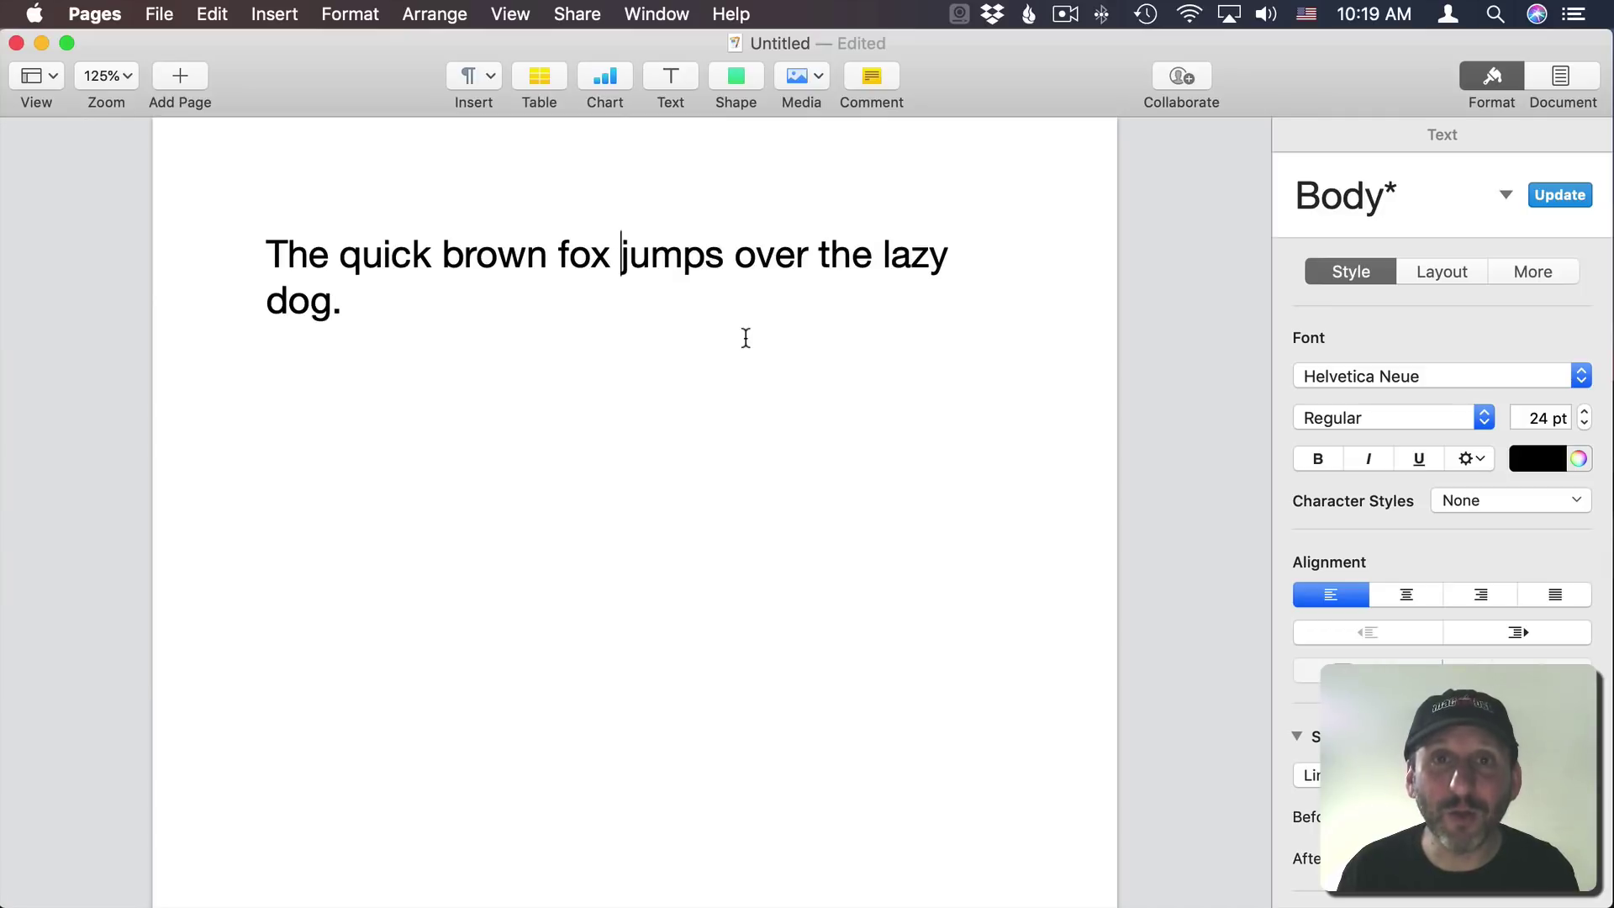
key(Delete)
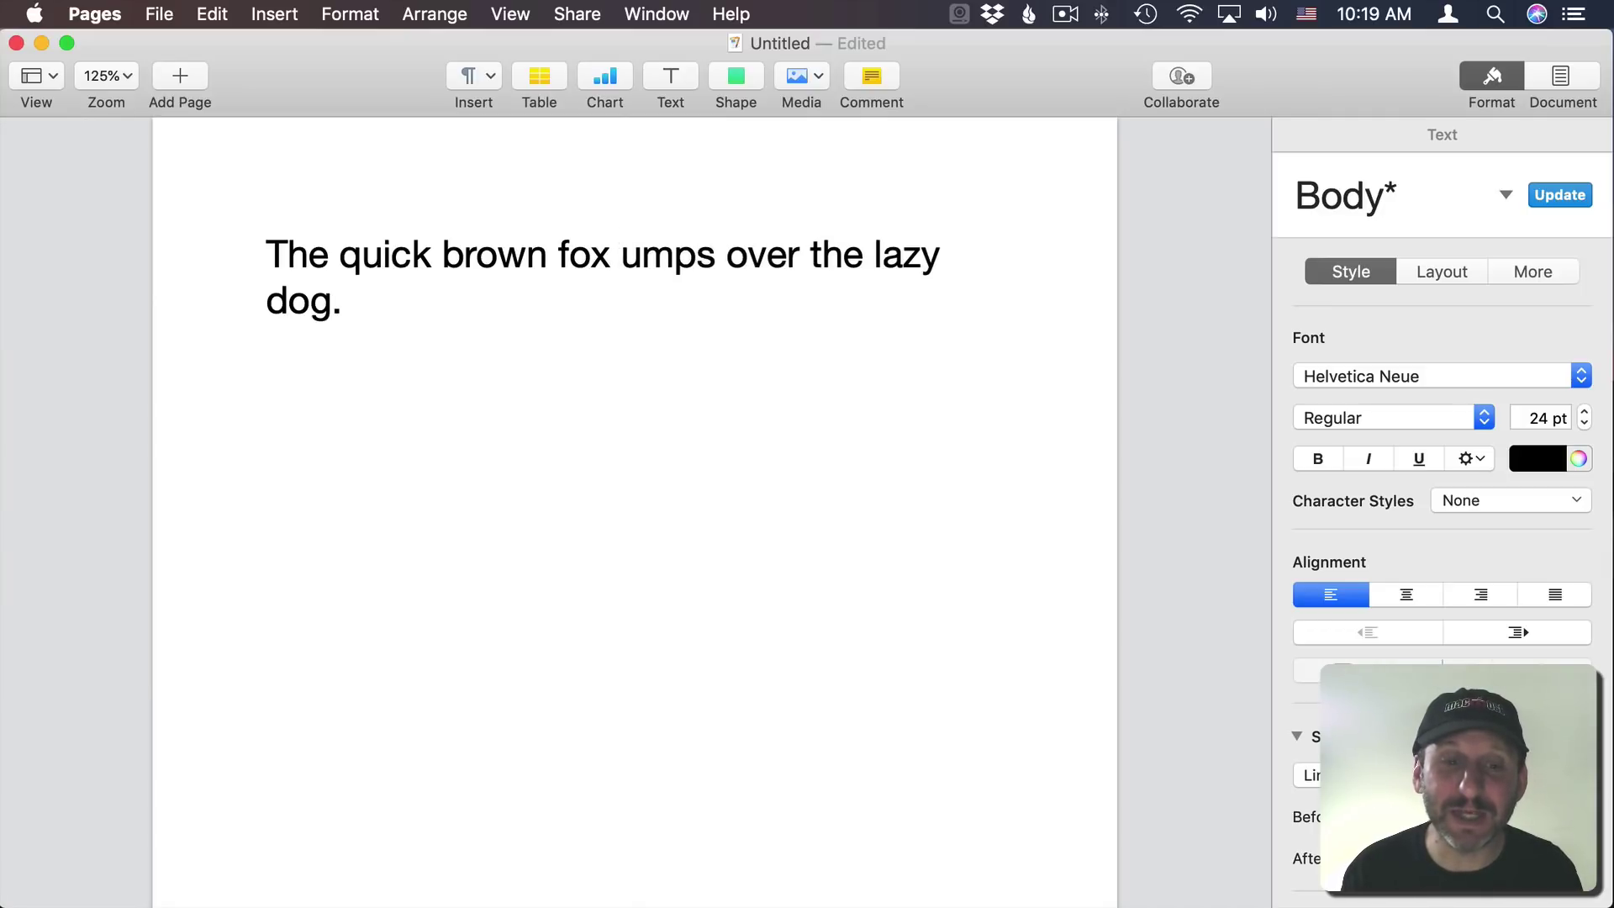
key(Delete)
key(Delete)
key(Delete)
key(Delete)
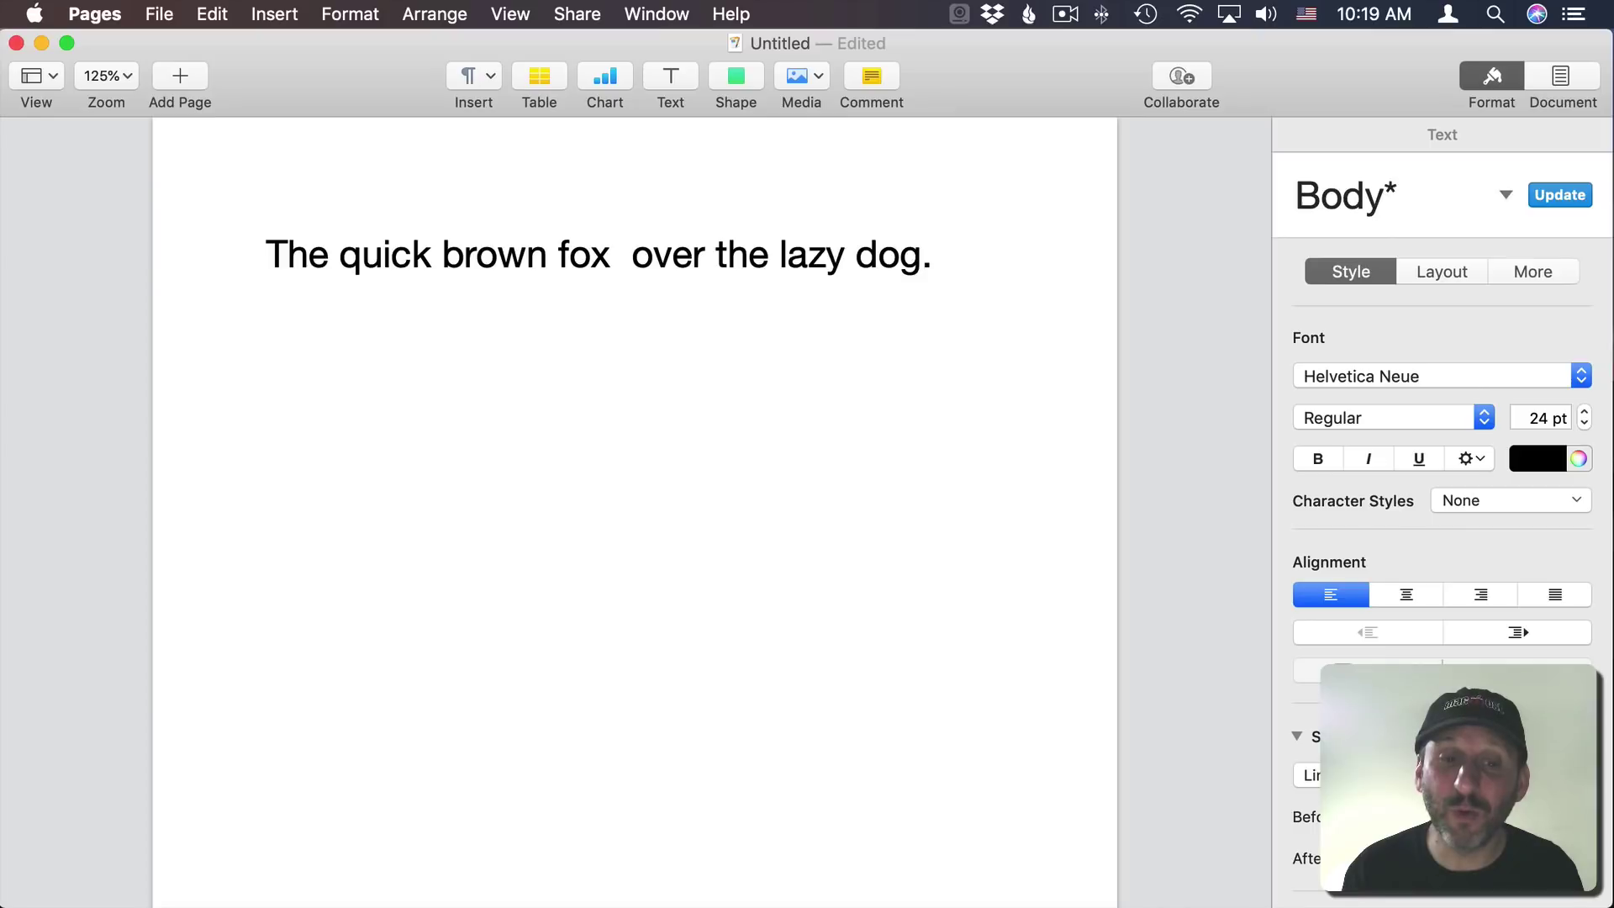
key(Delete)
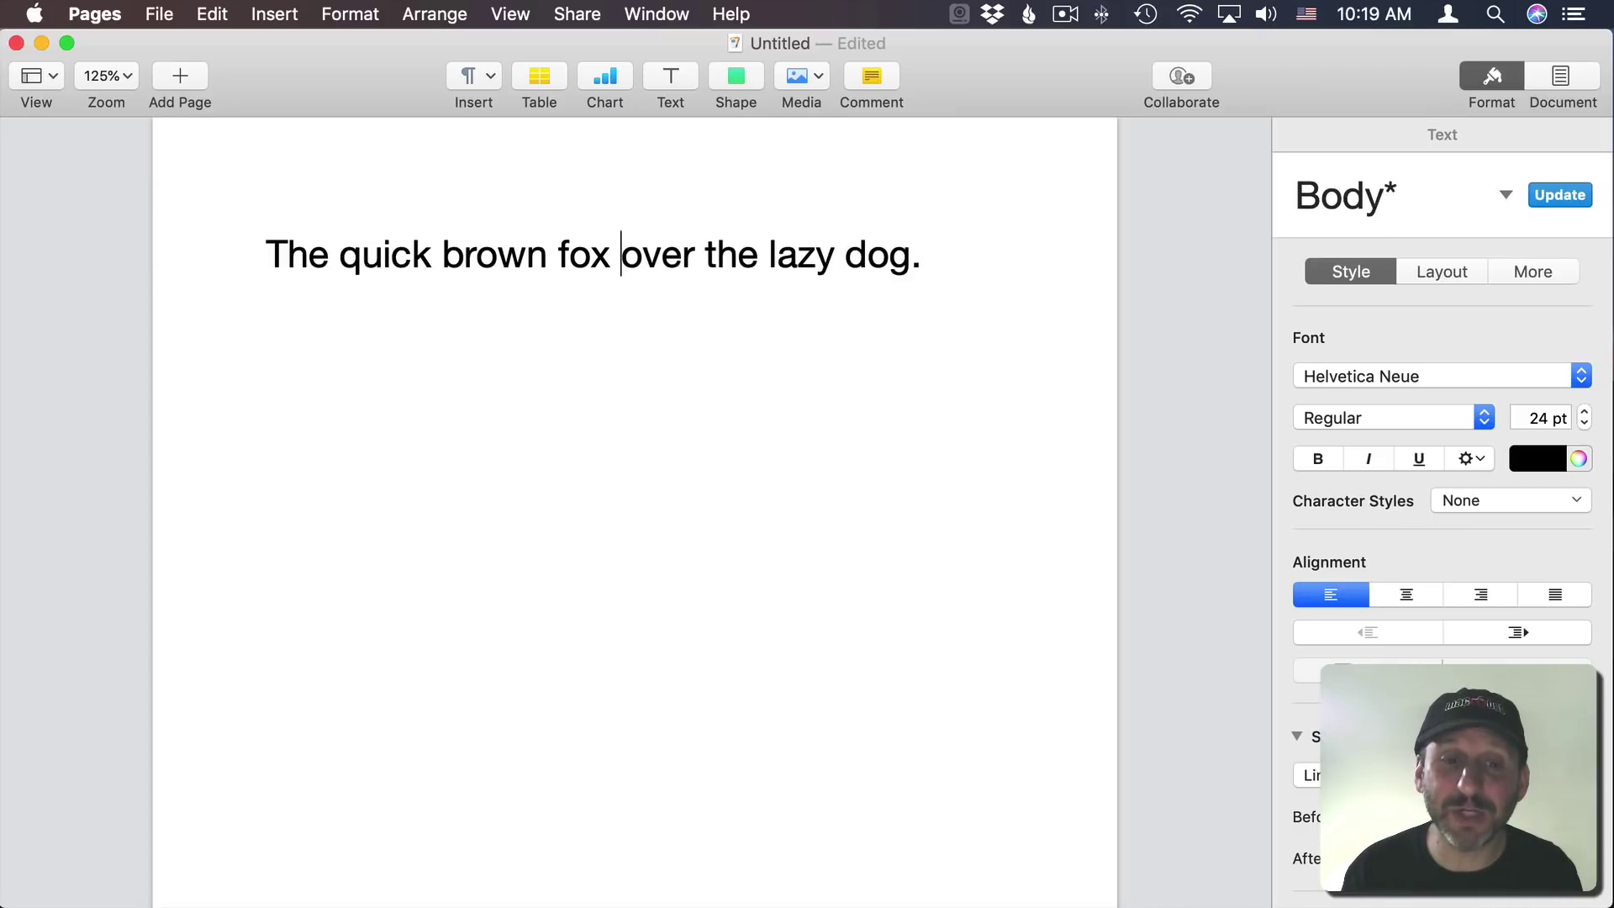
key(alt+Delete)
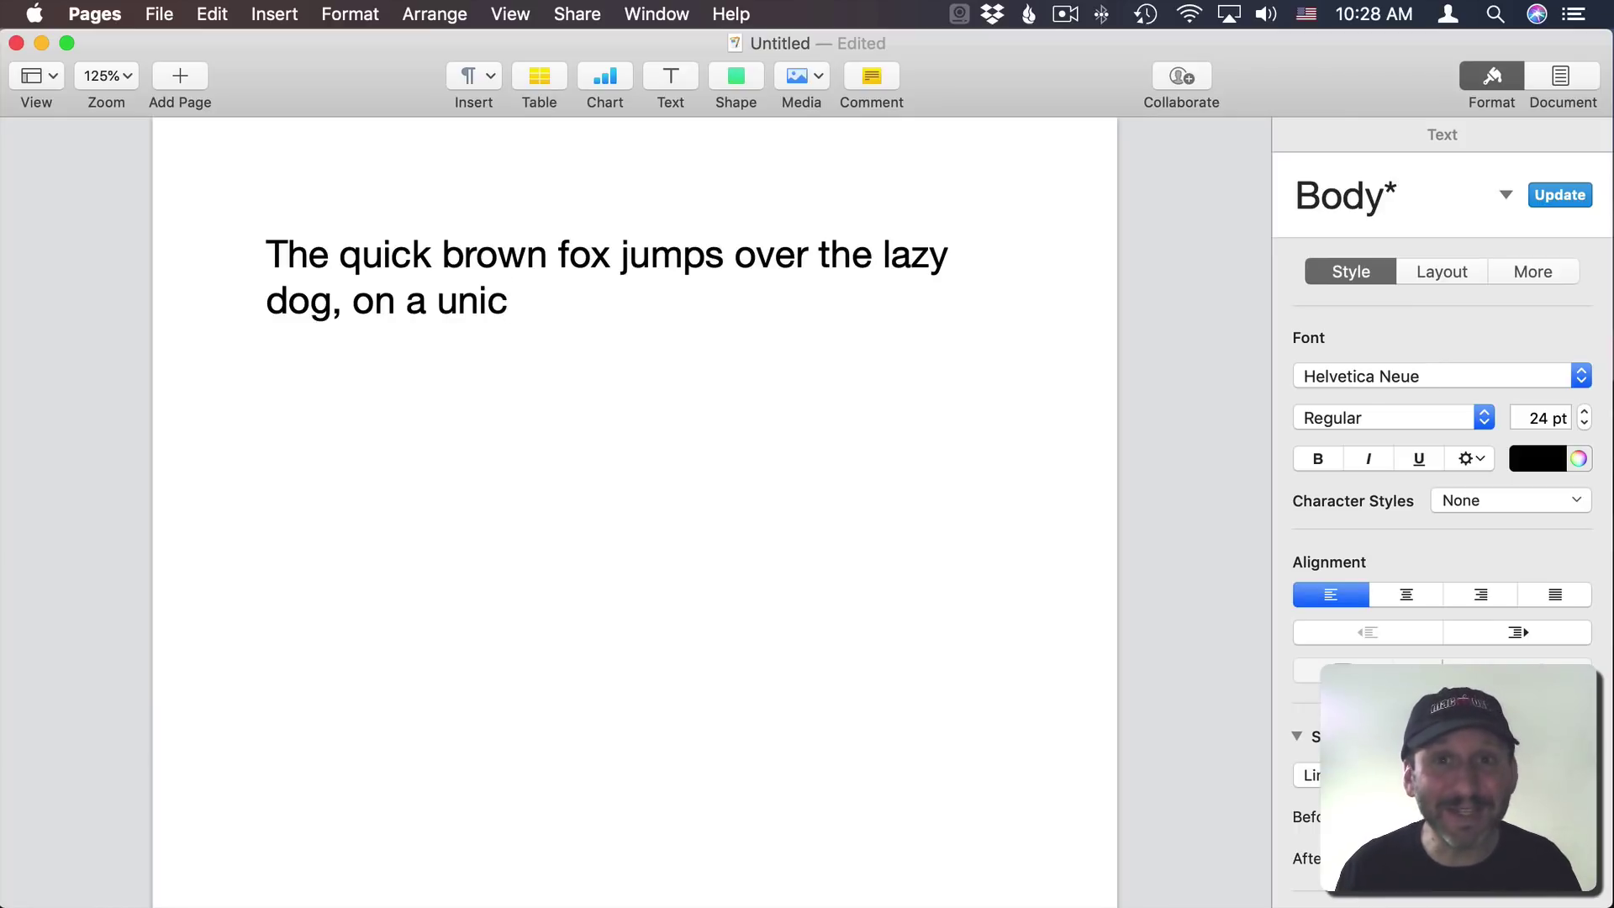
Step: Show word completions for 'unic' and accept 'unicycle'
key(Escape)
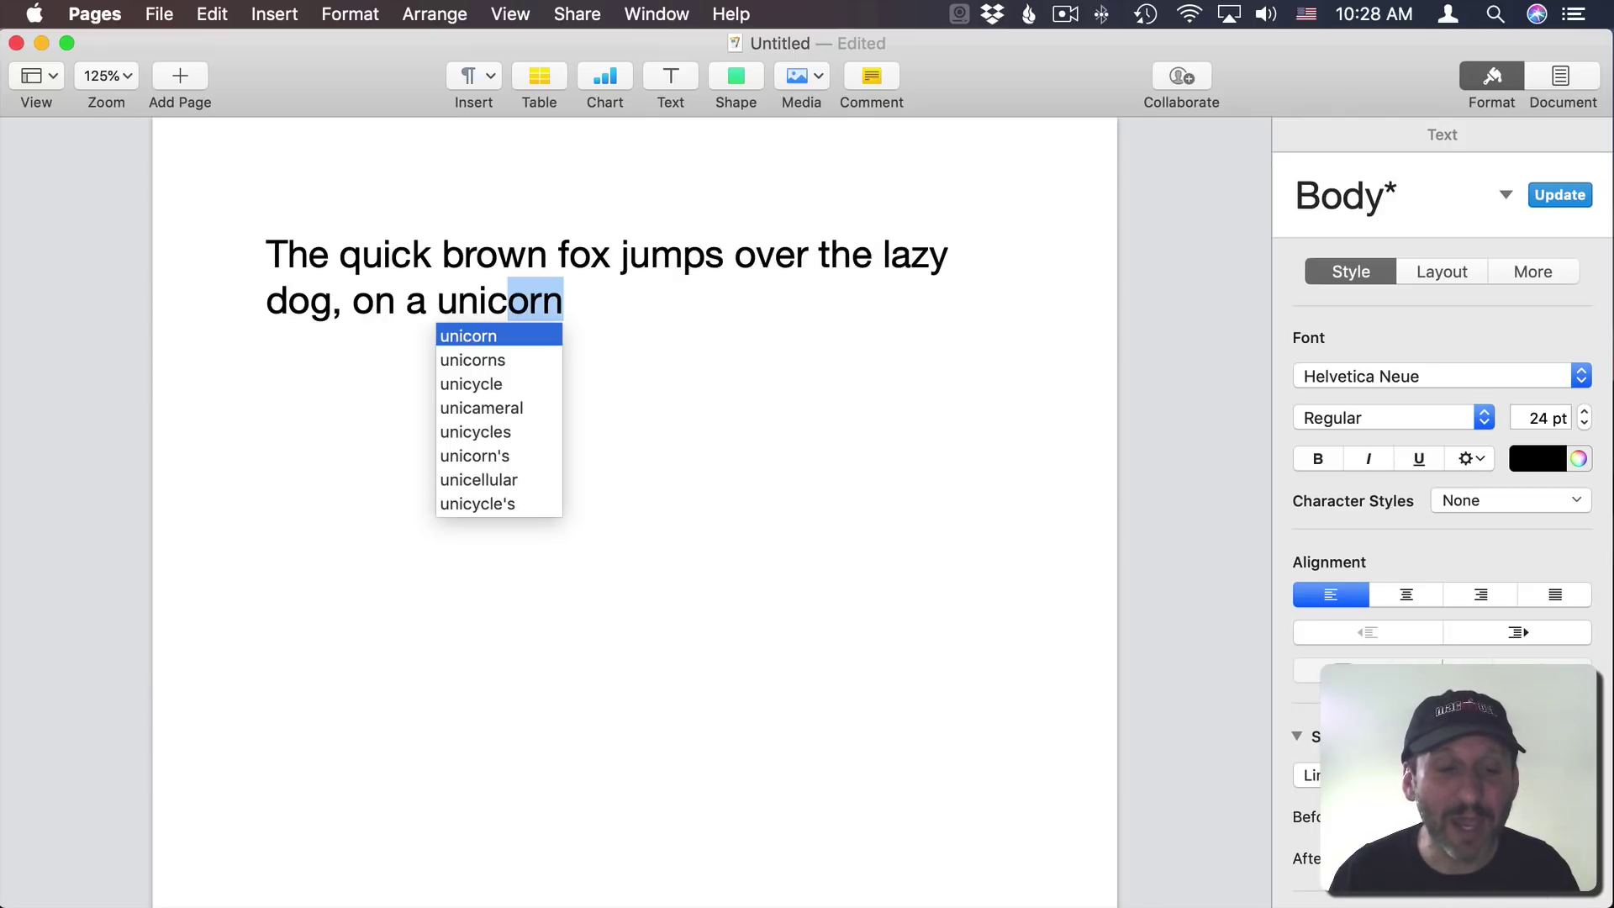
key(Down)
key(Down)
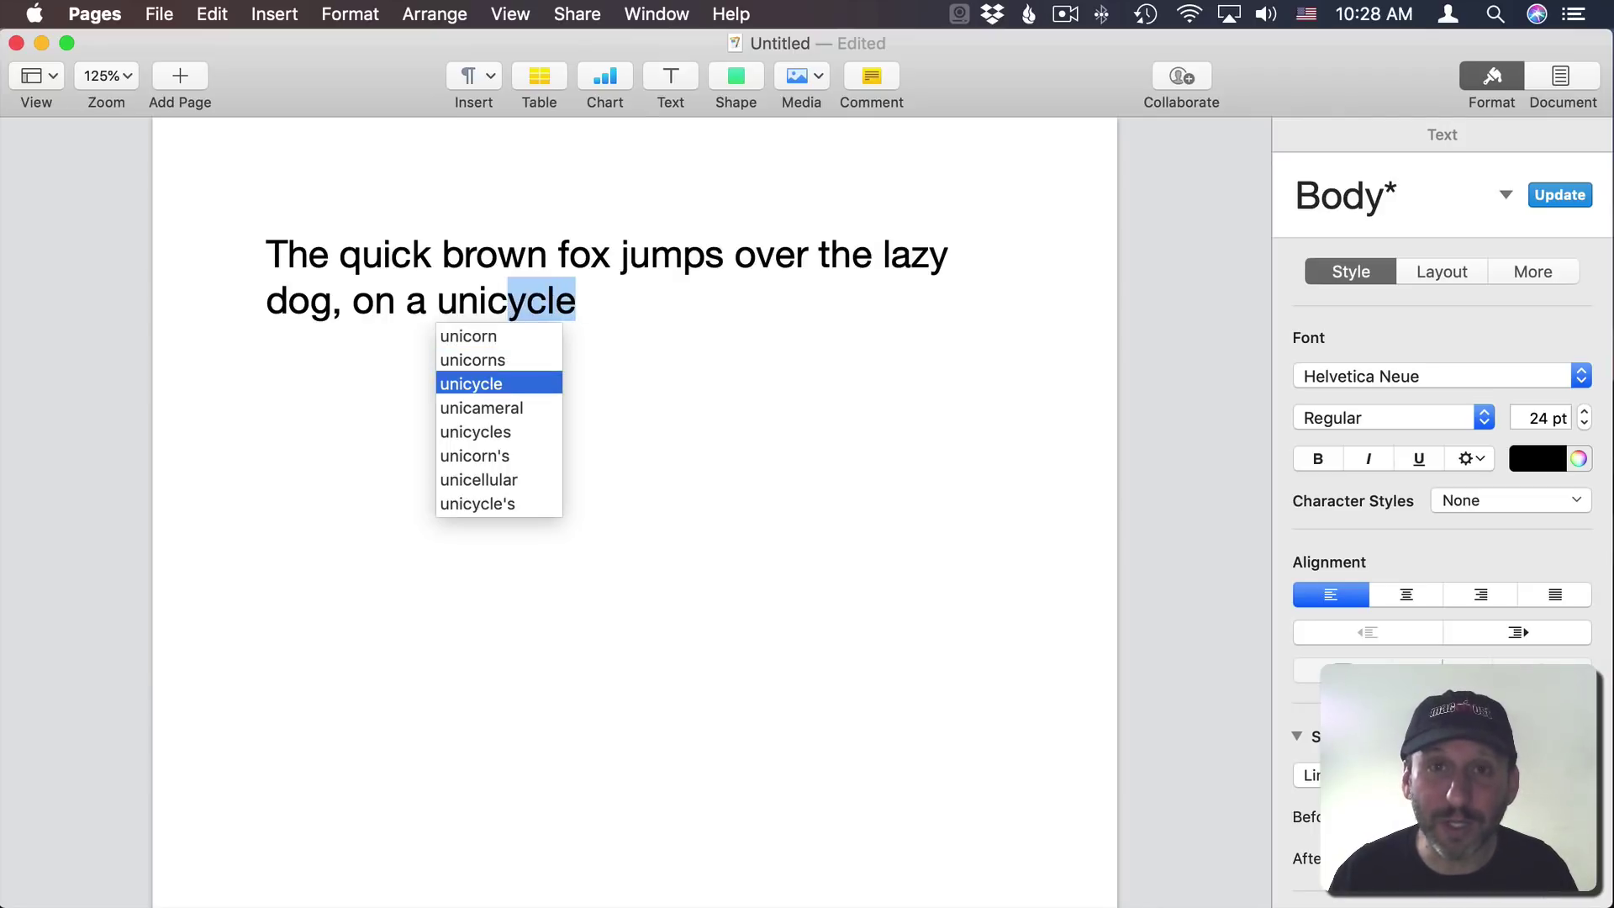
key(Return)
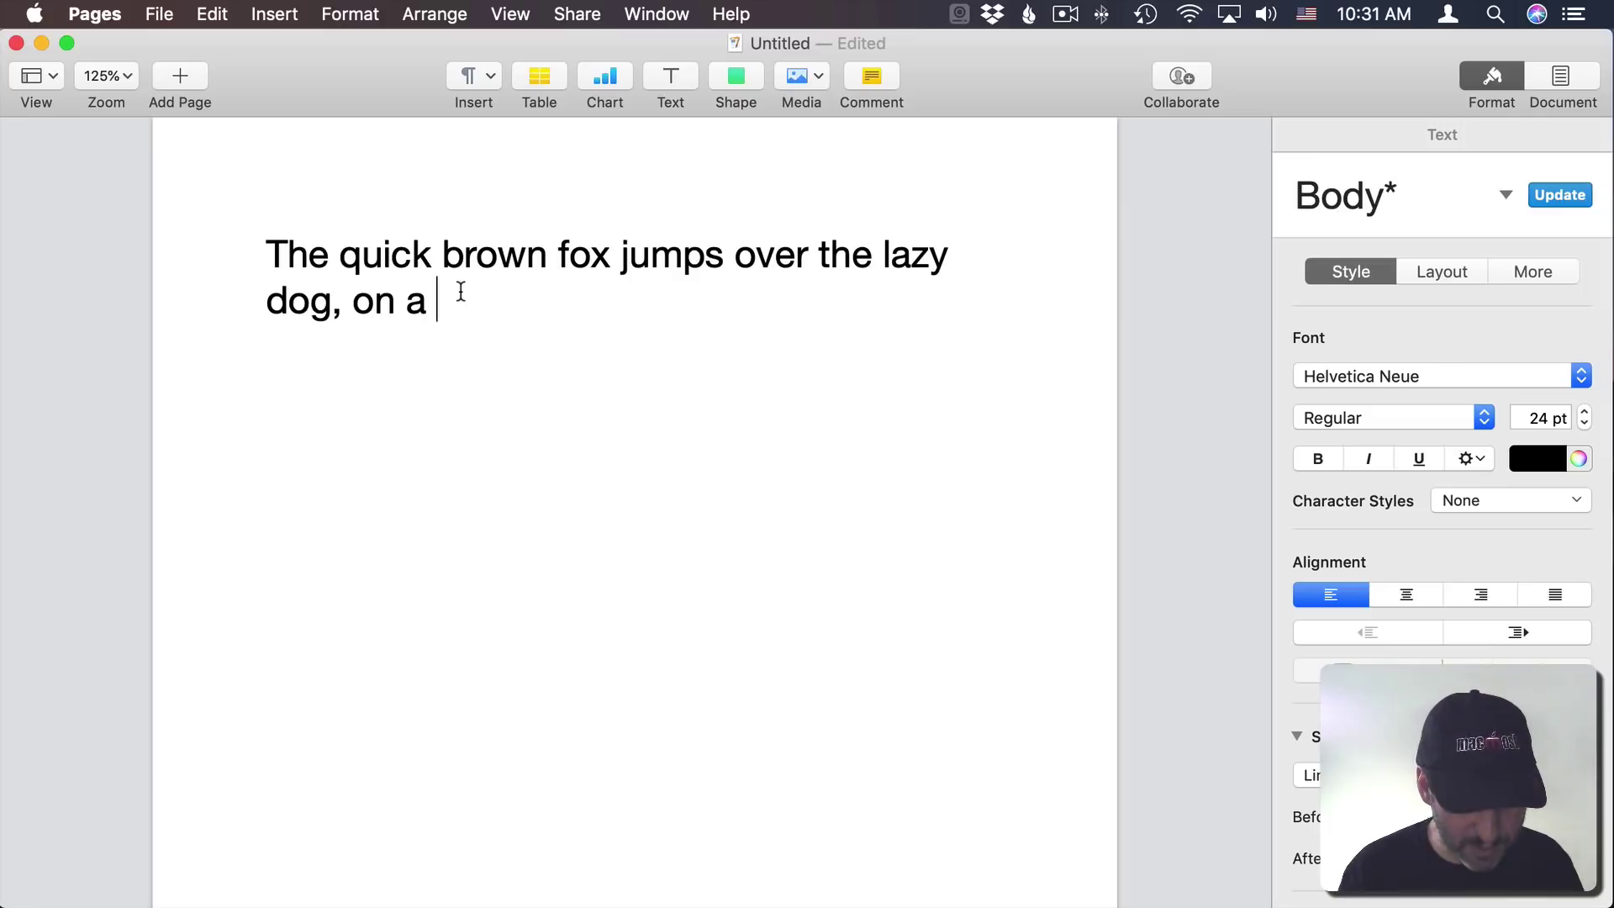
text(un)
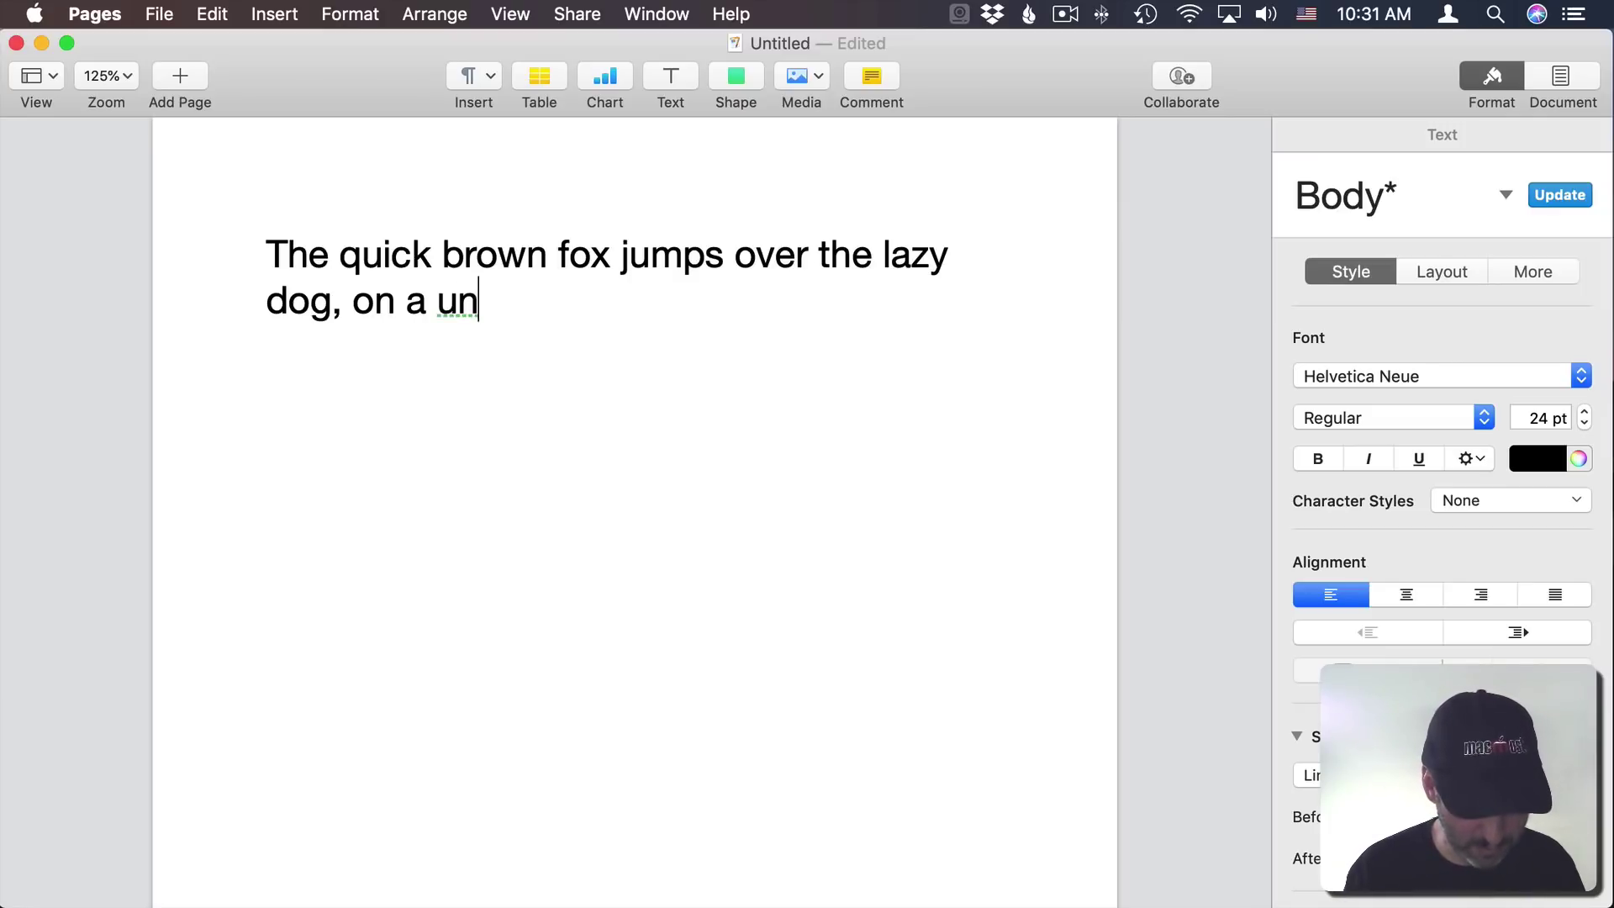
text(icycl)
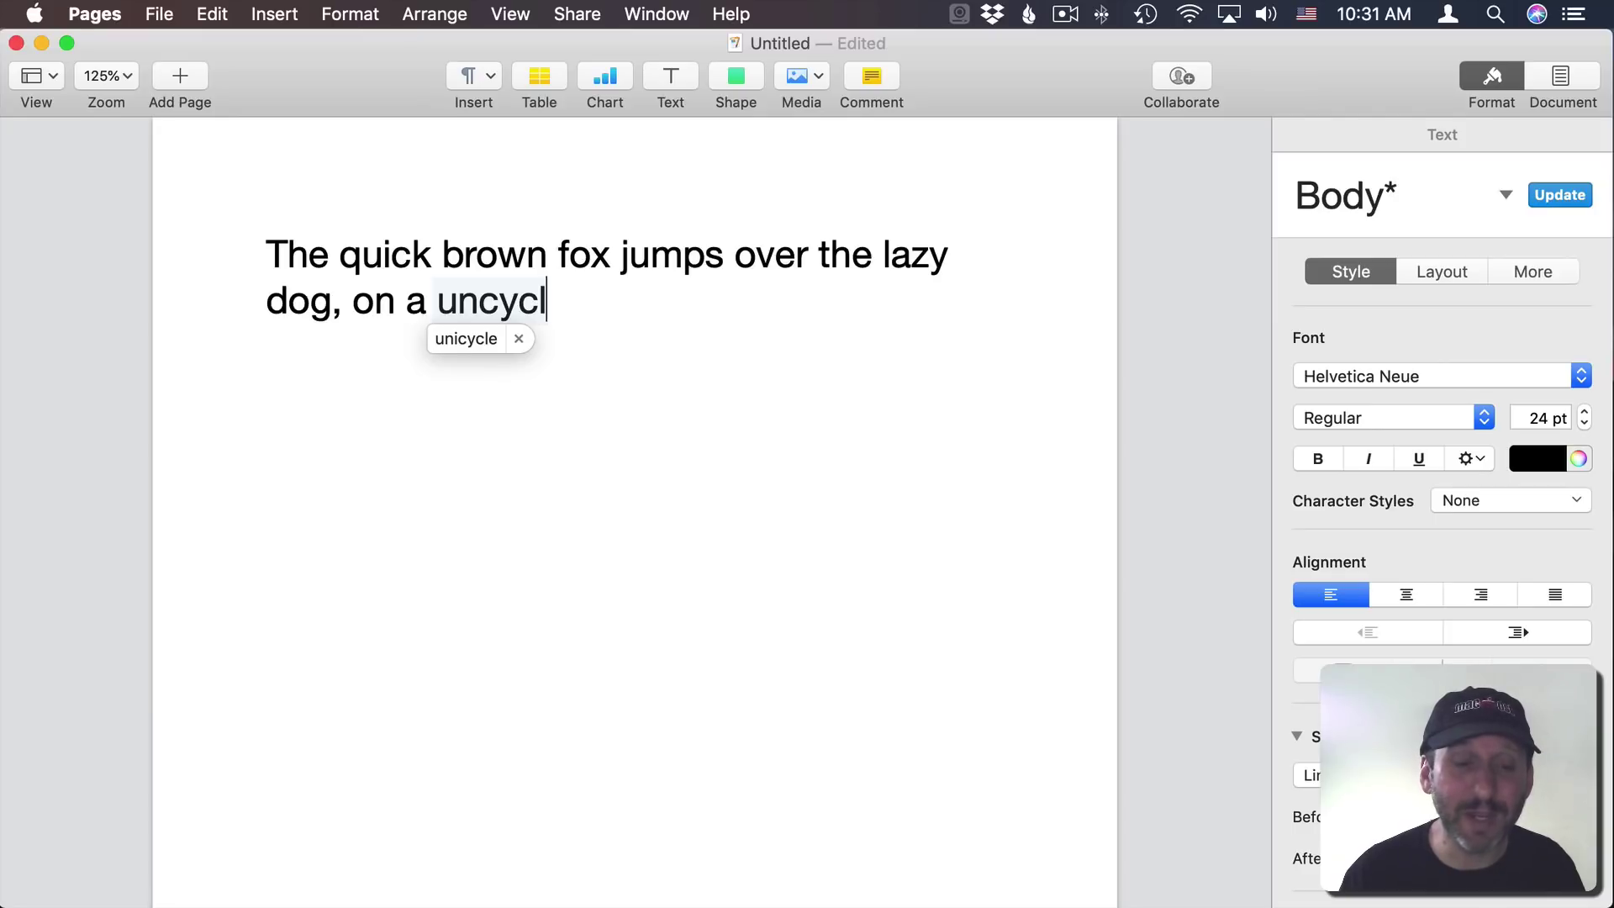
text(e)
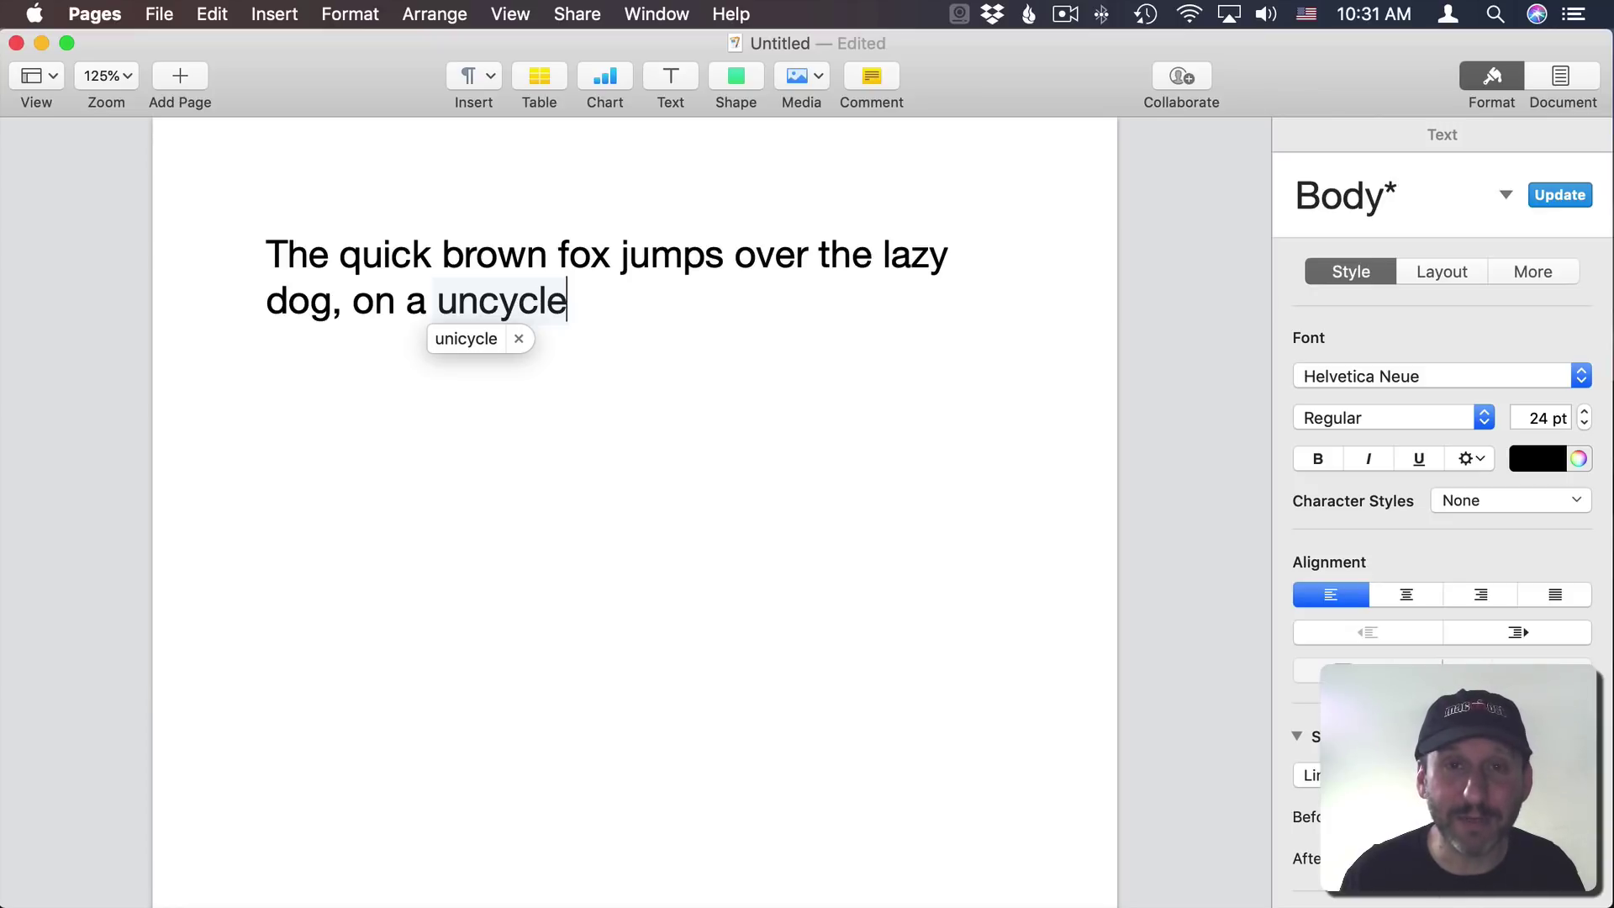
Step: Open the Edit menu in Pages
click(212, 13)
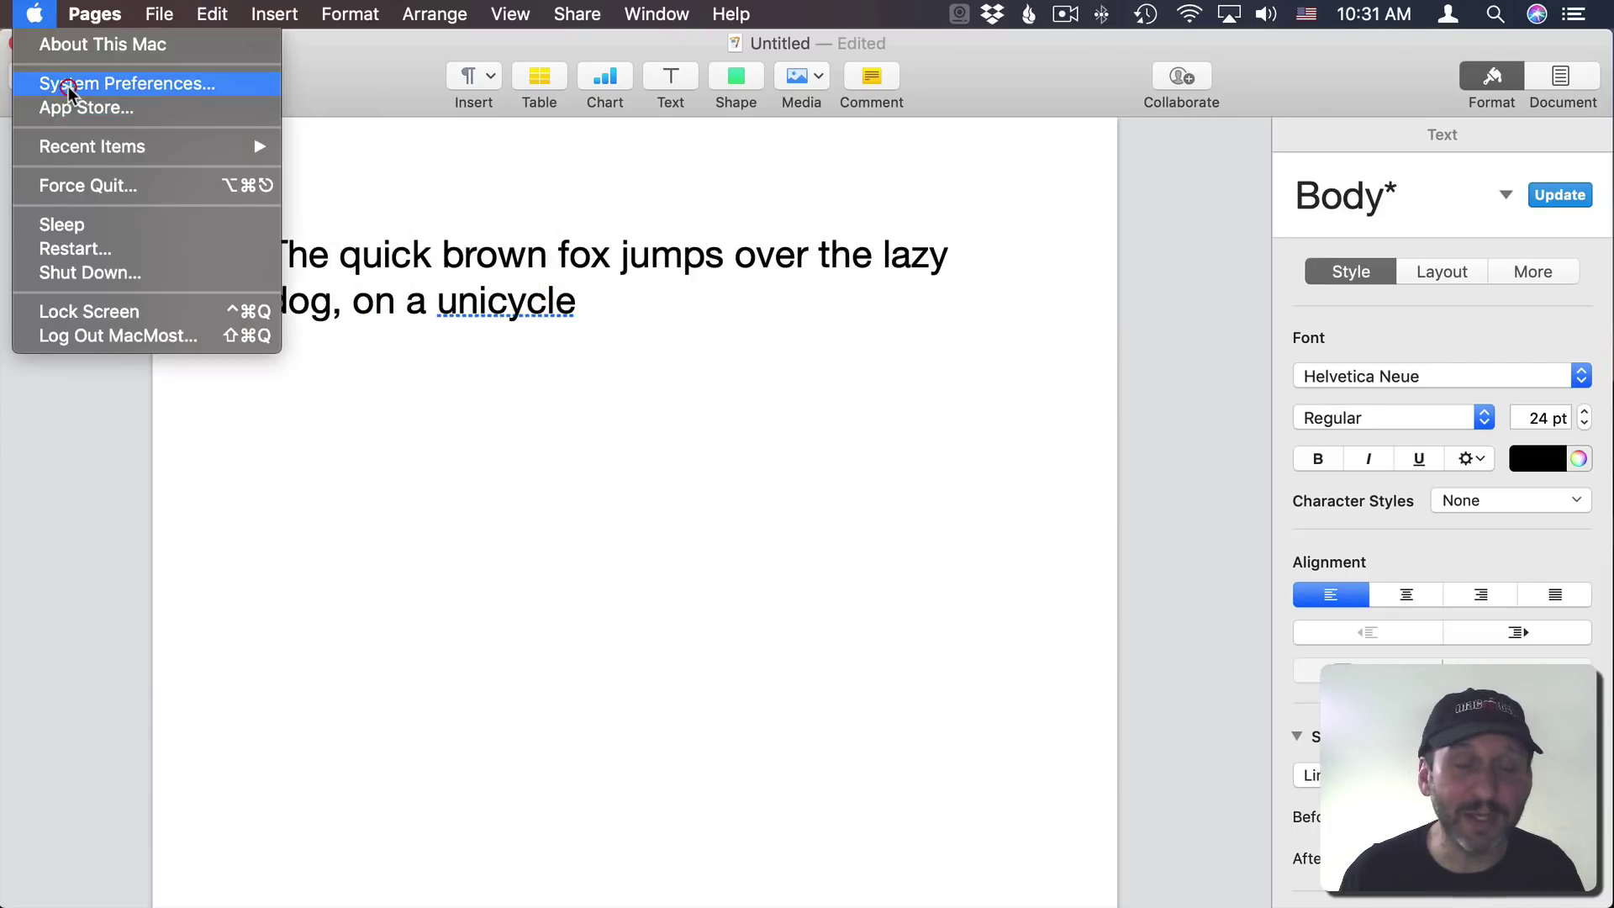
Step: Go to System Preferences > Keyboard > Text to view the text replacements
click(69, 86)
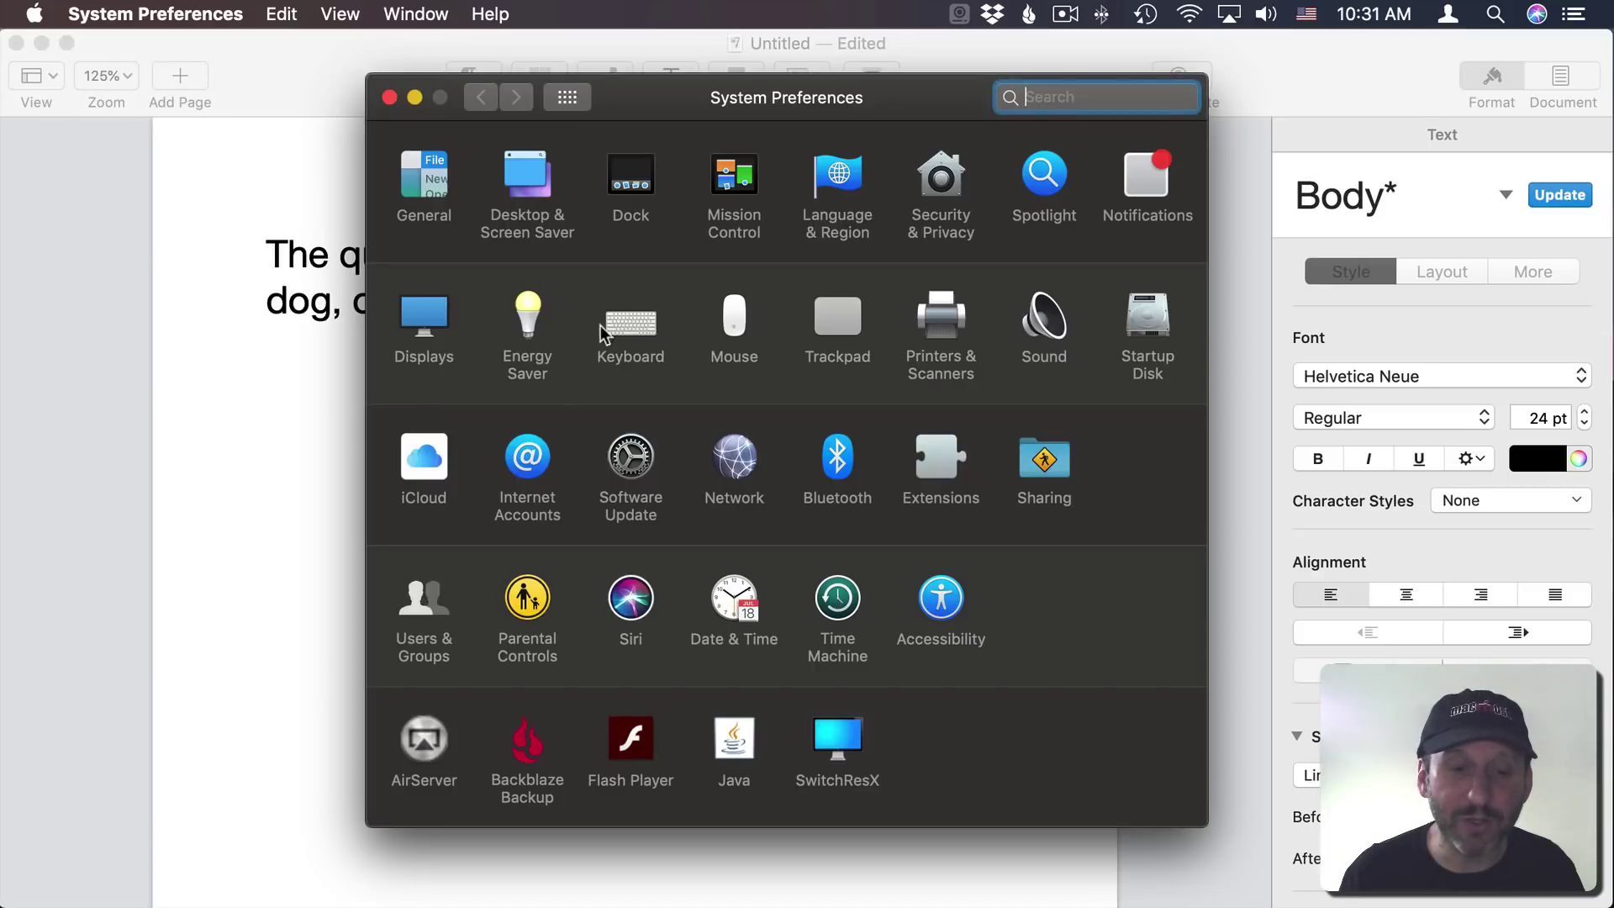
click(629, 322)
click(670, 164)
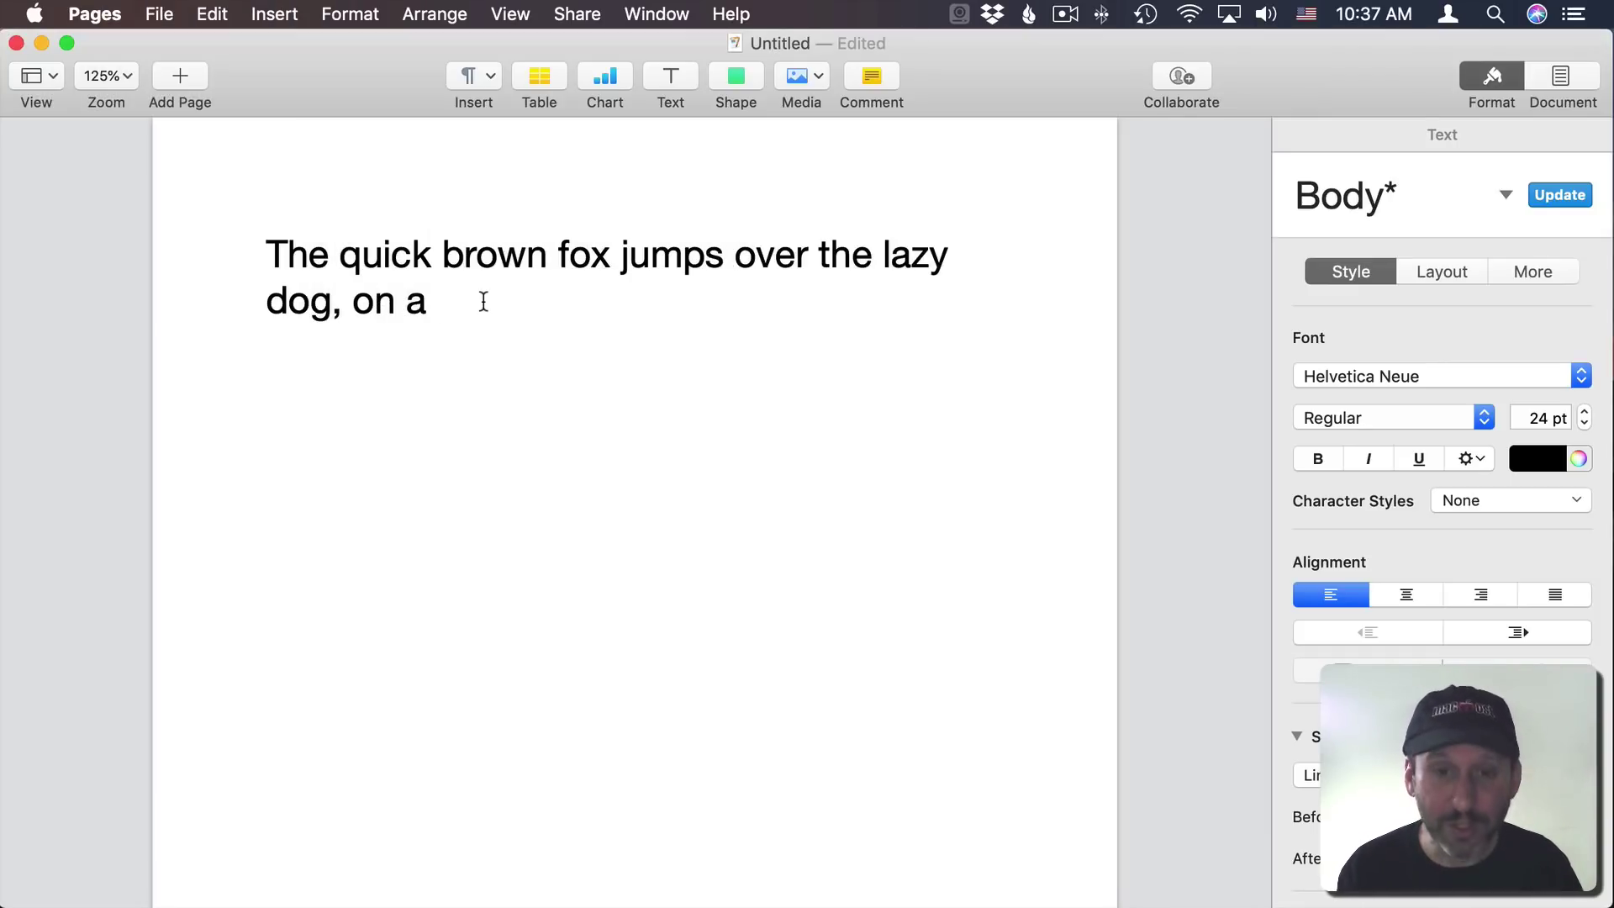
text(tri)
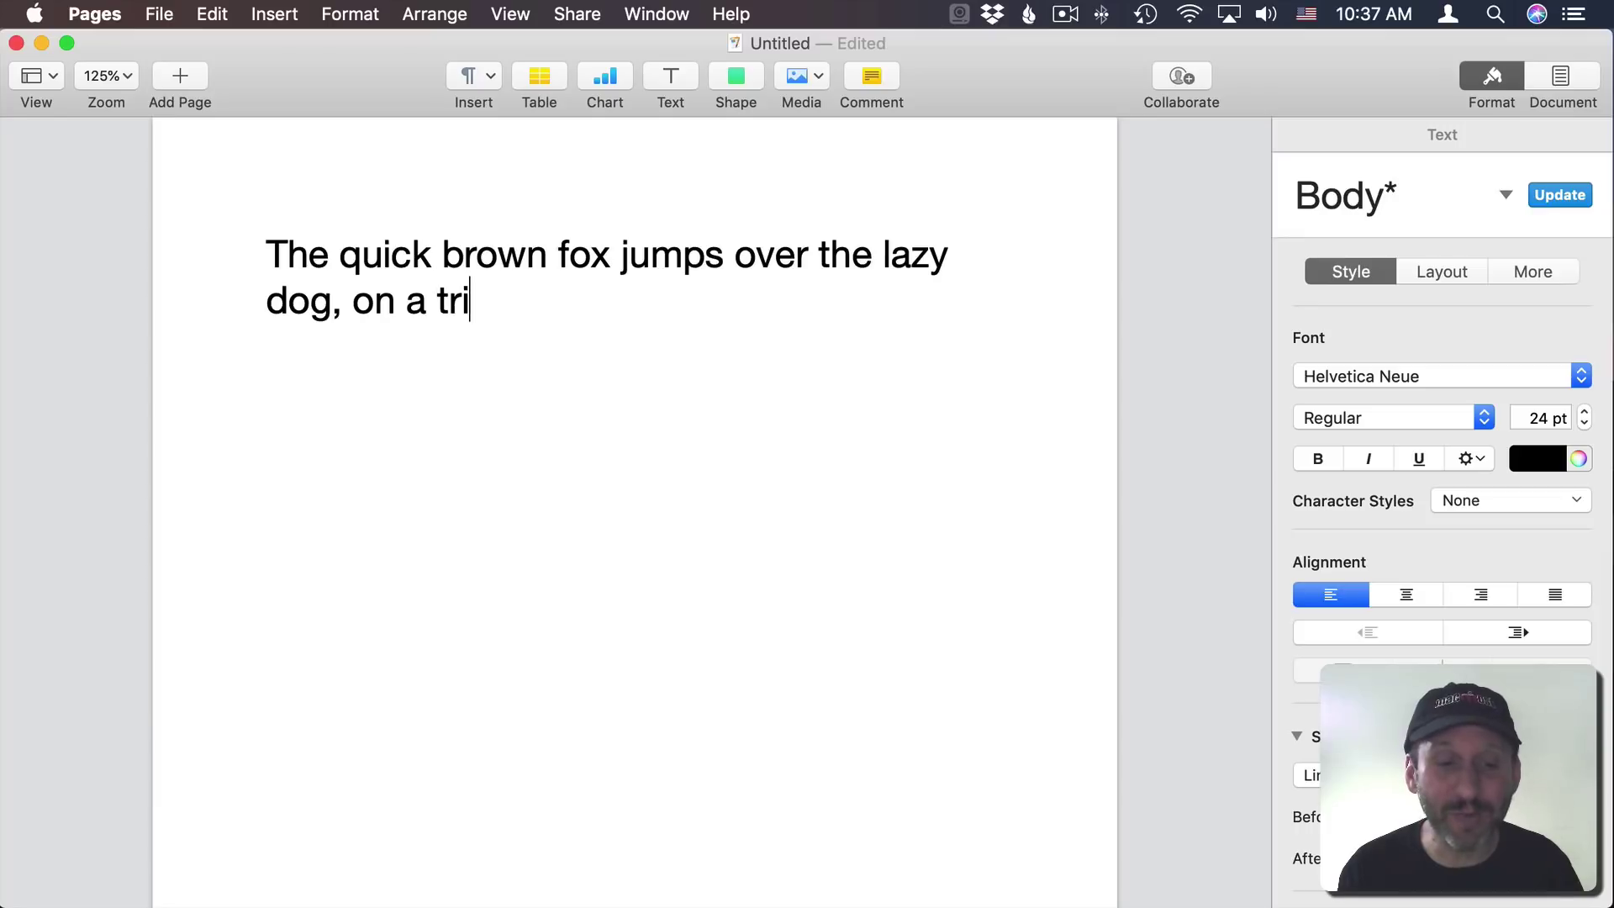
text(-cy)
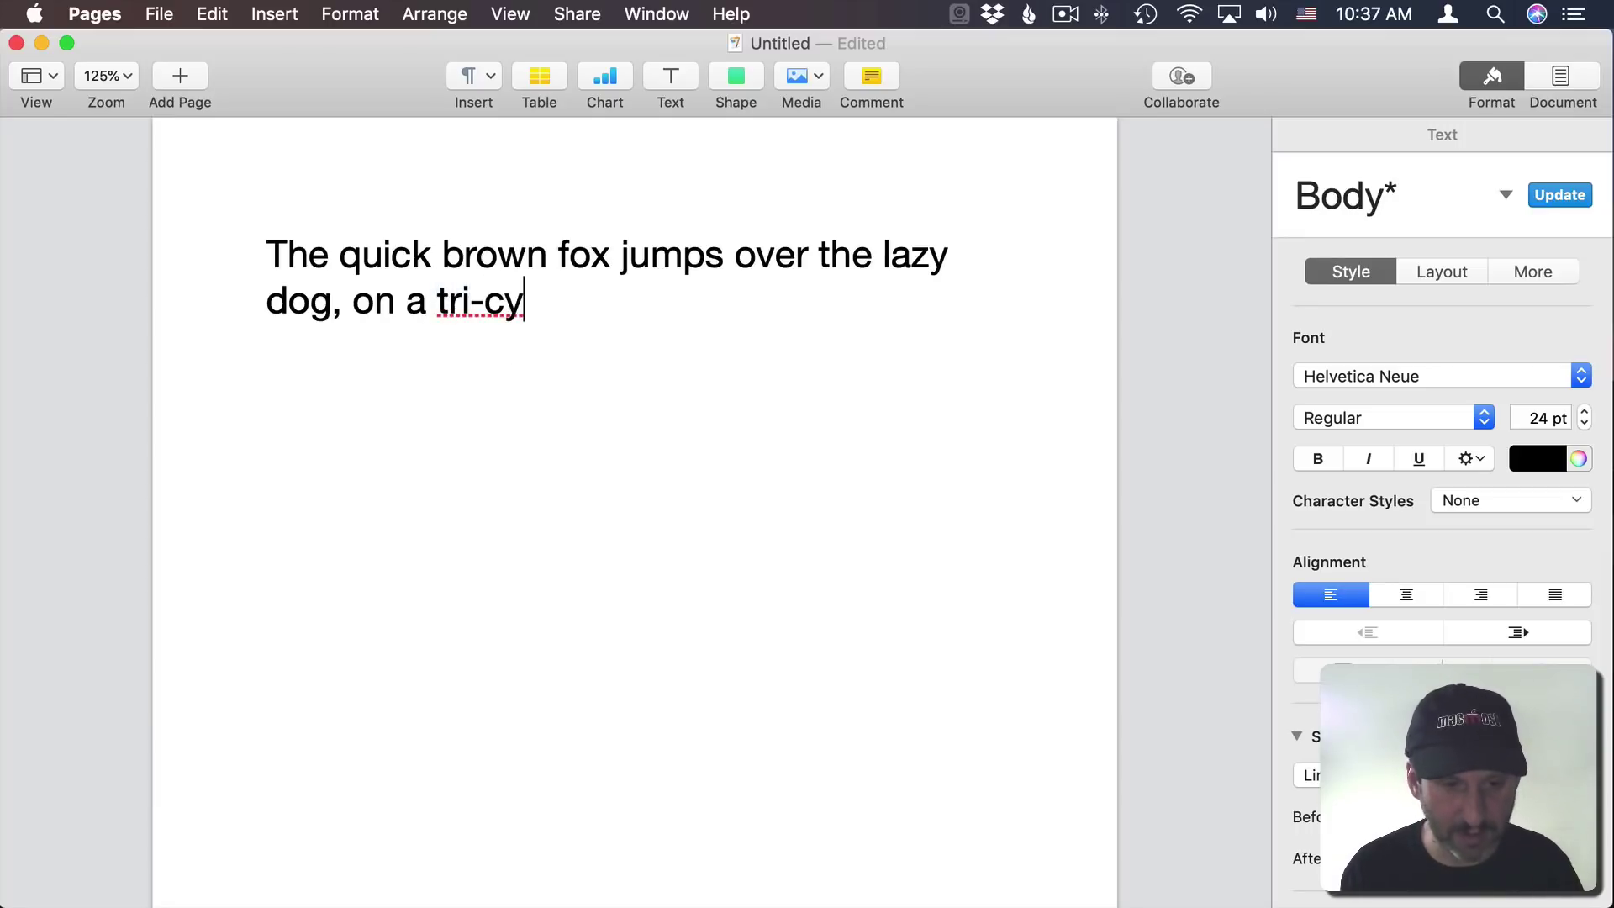
text(cle)
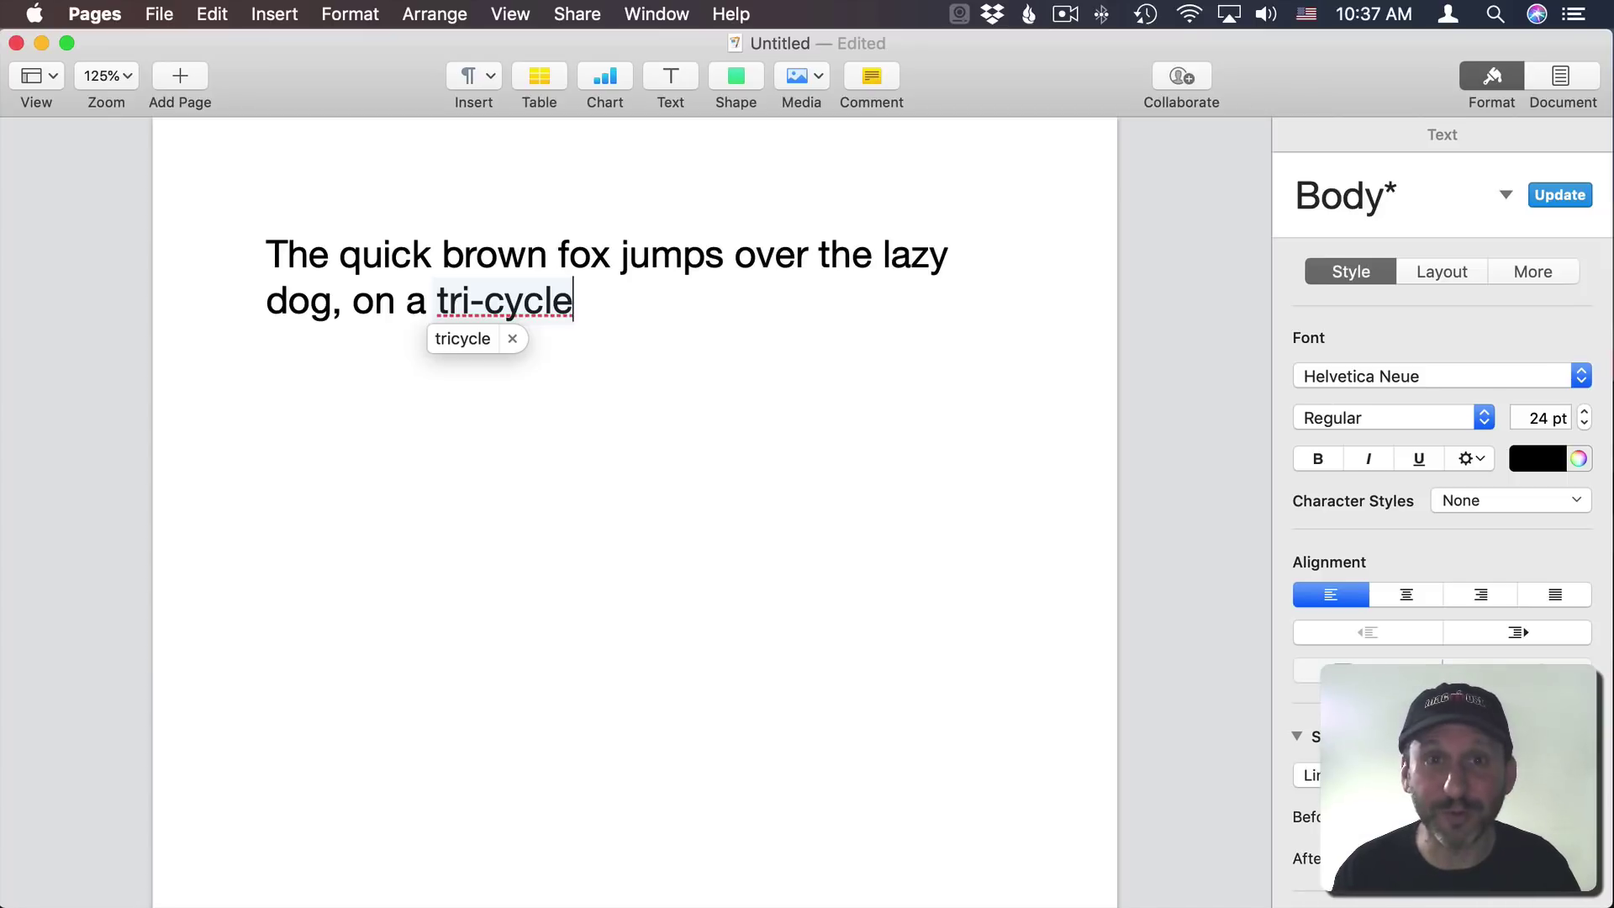
Step: Dismiss the 'tricycle' suggestion so 'tri-cycle' stays as typed
key(Escape)
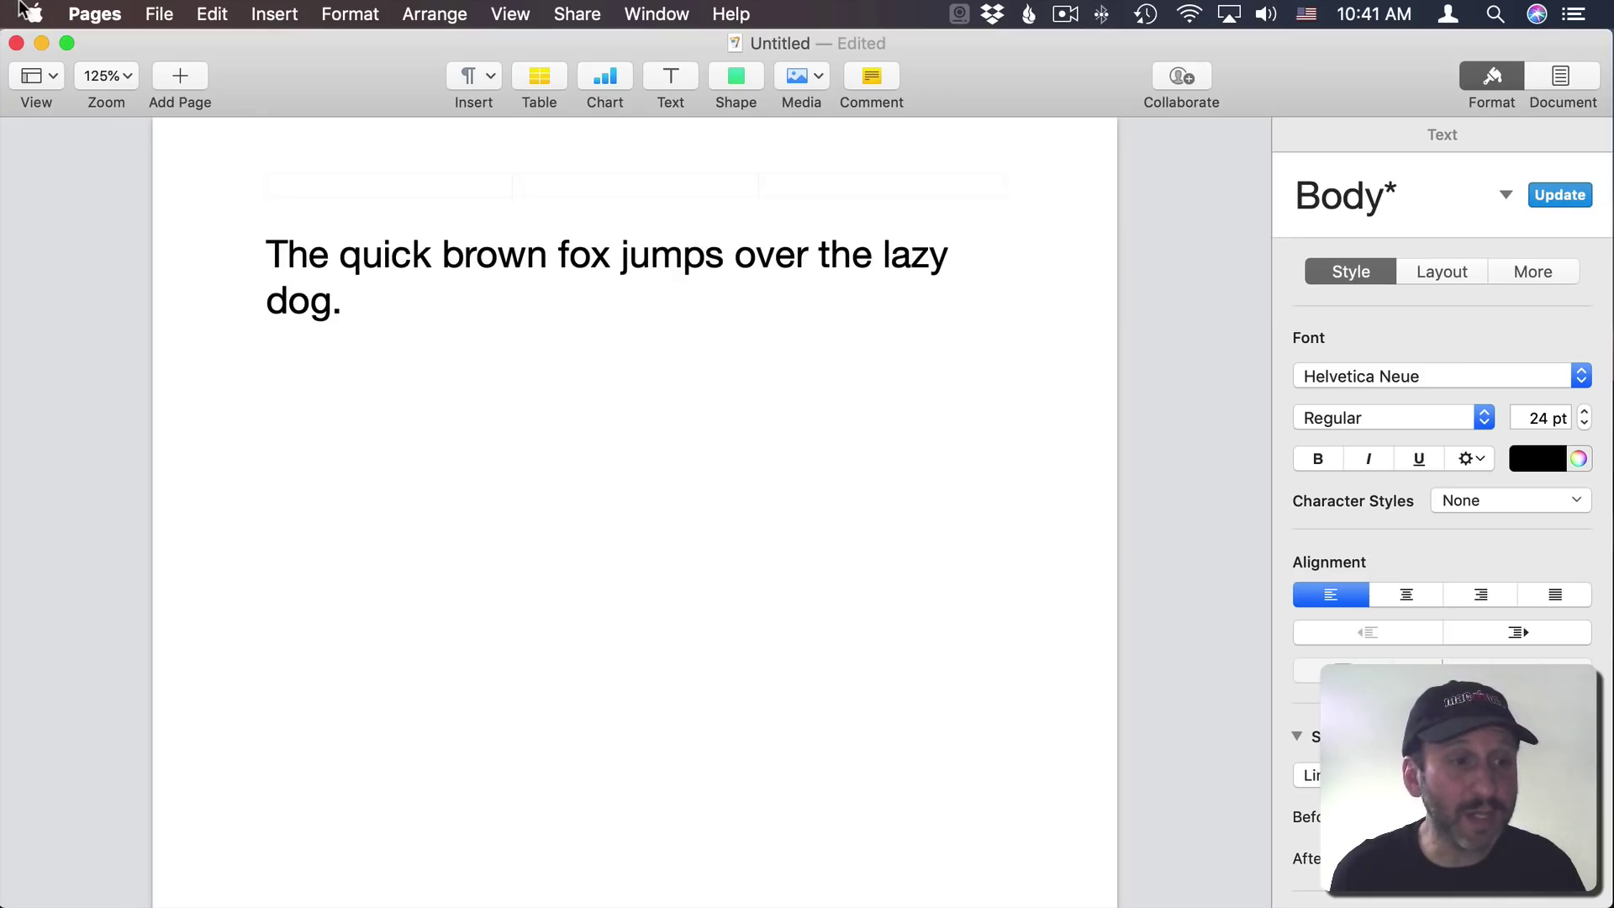
Step: Add a 'wierd' → 'weird' text replacement in Keyboard > Text
click(27, 12)
click(66, 76)
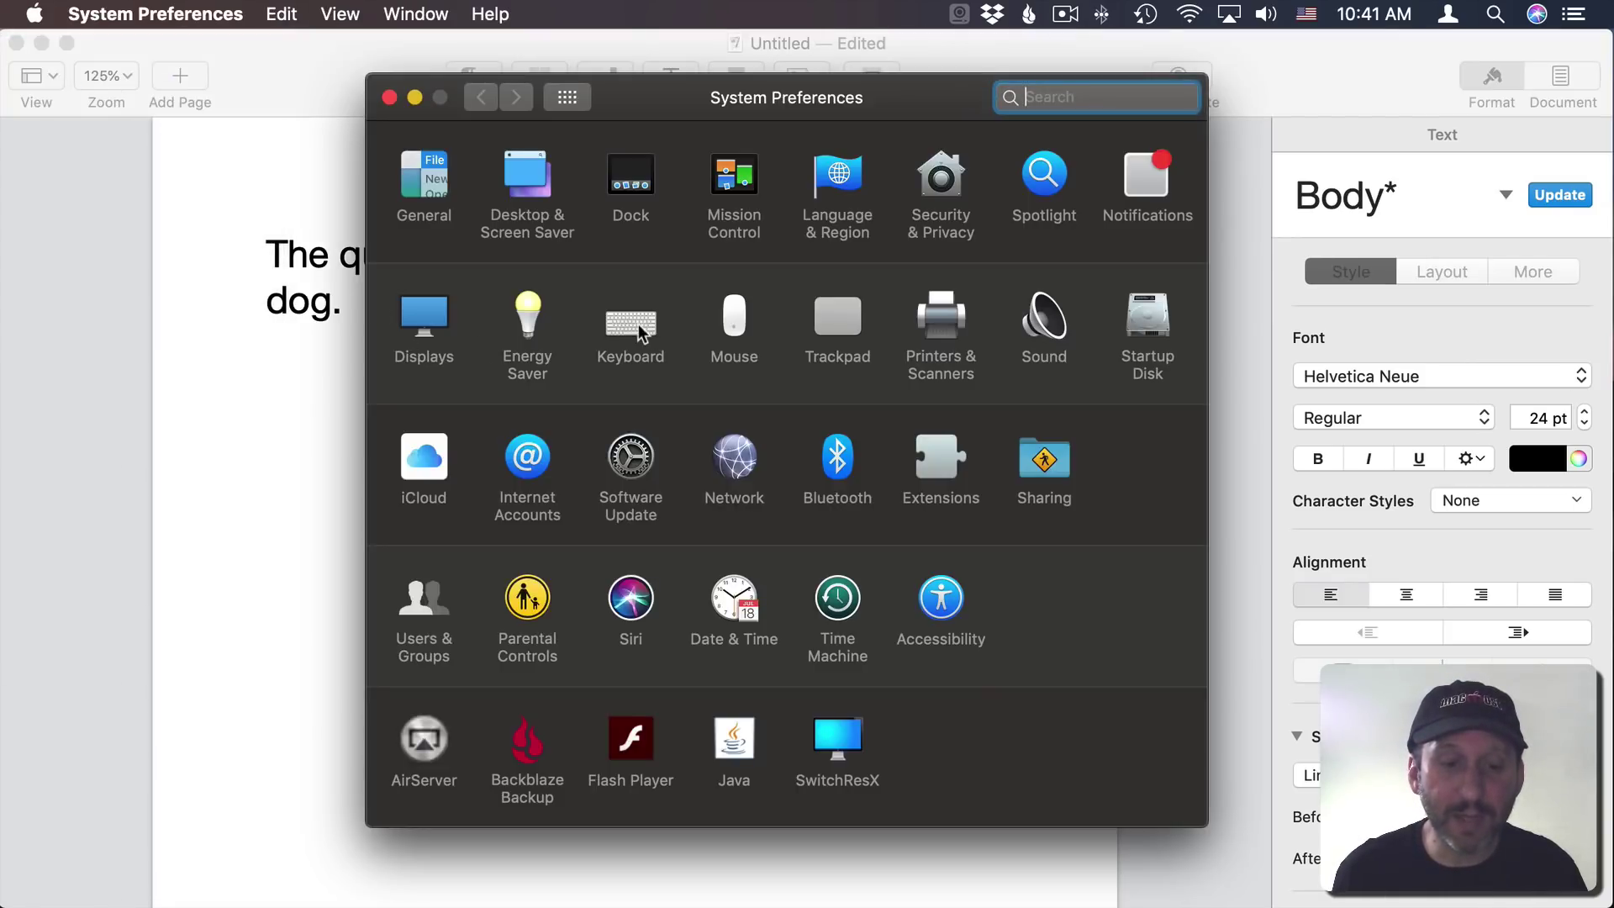
click(642, 328)
click(672, 165)
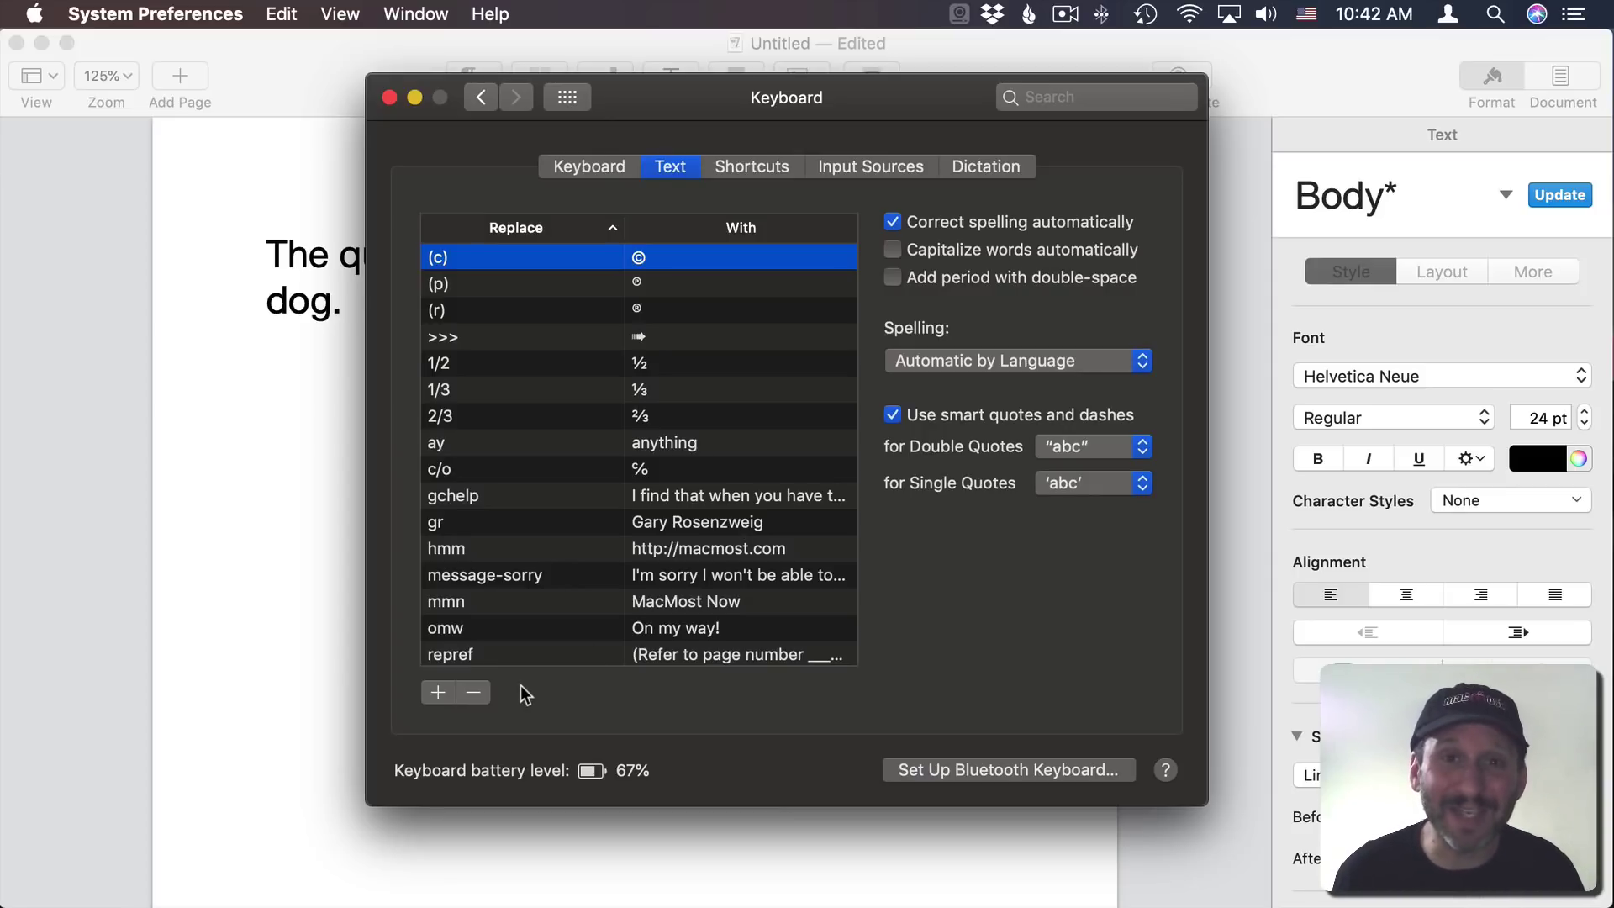
click(437, 694)
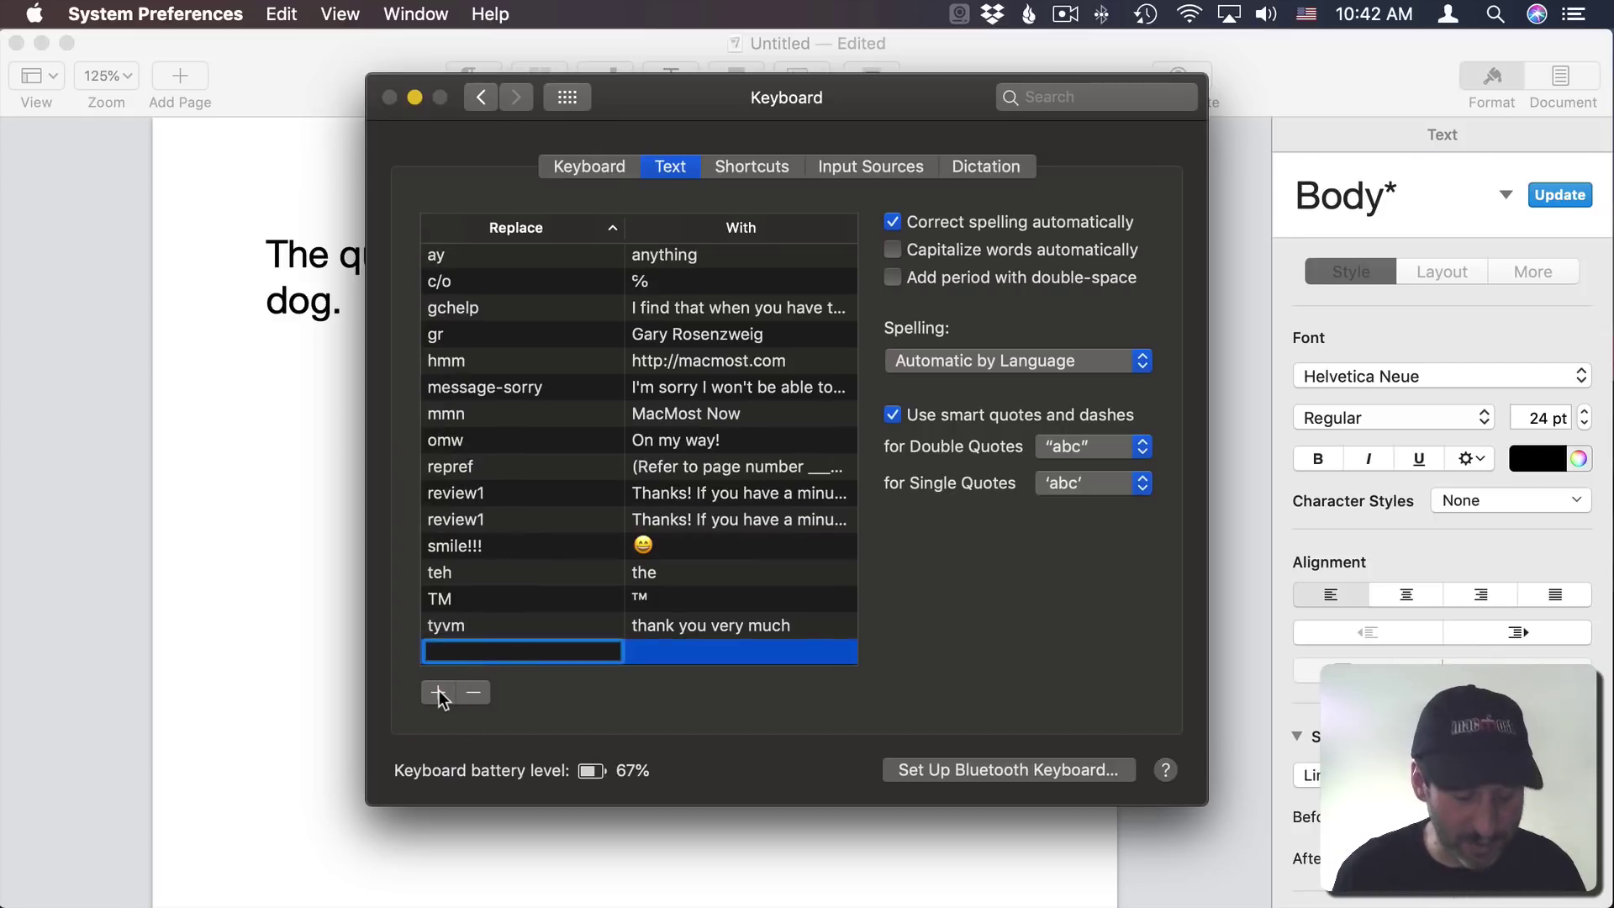
text(wierd)
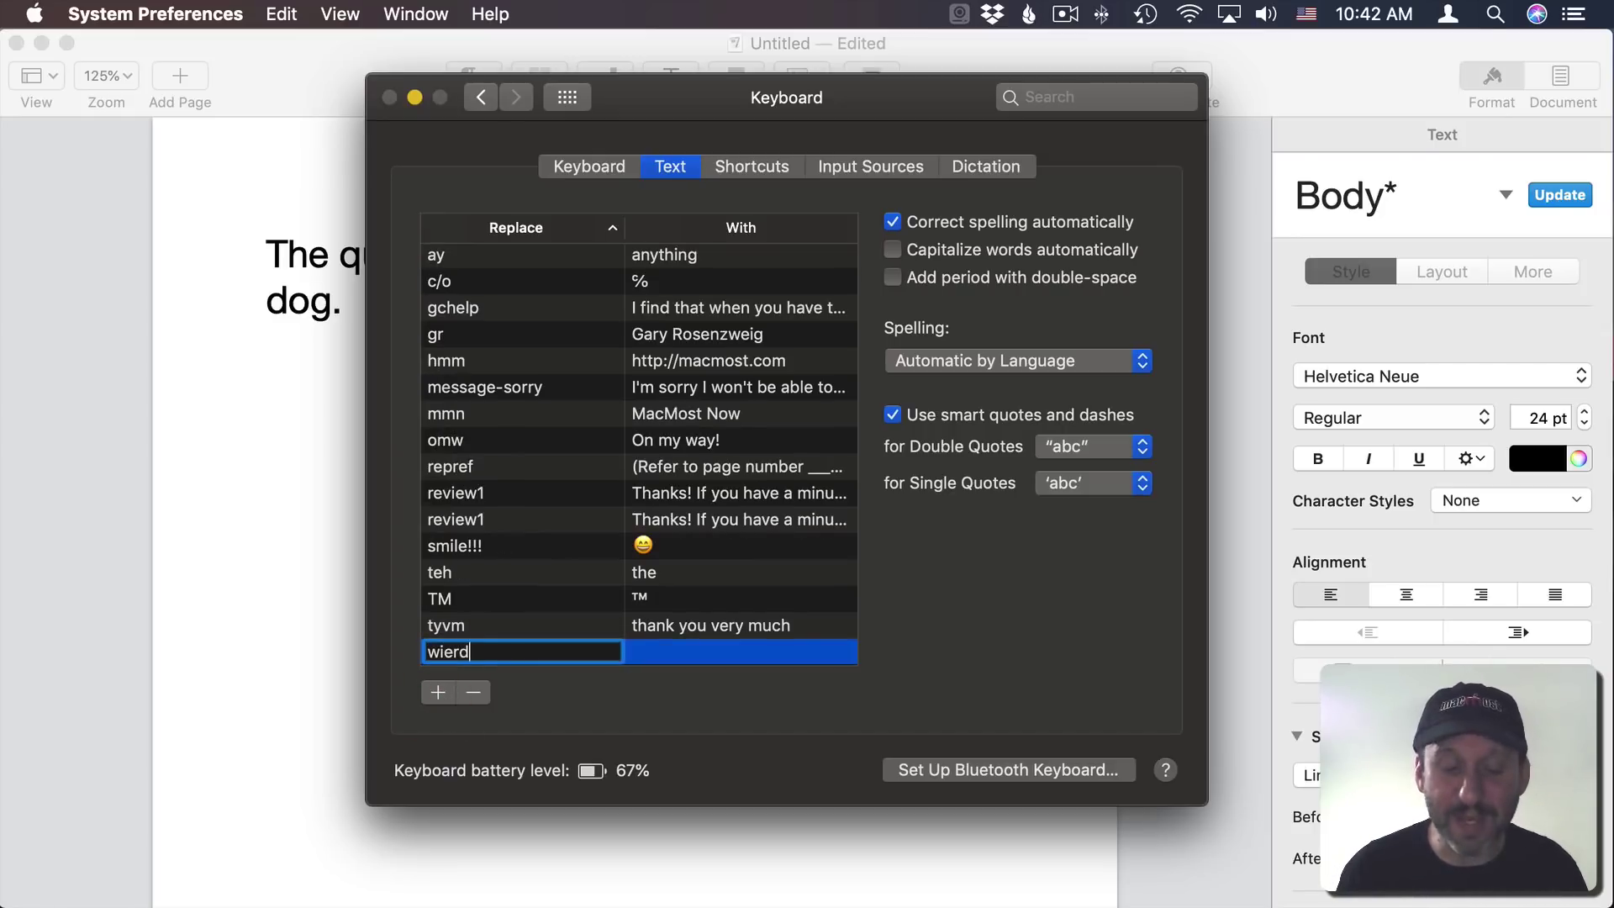
click(661, 648)
text(weird)
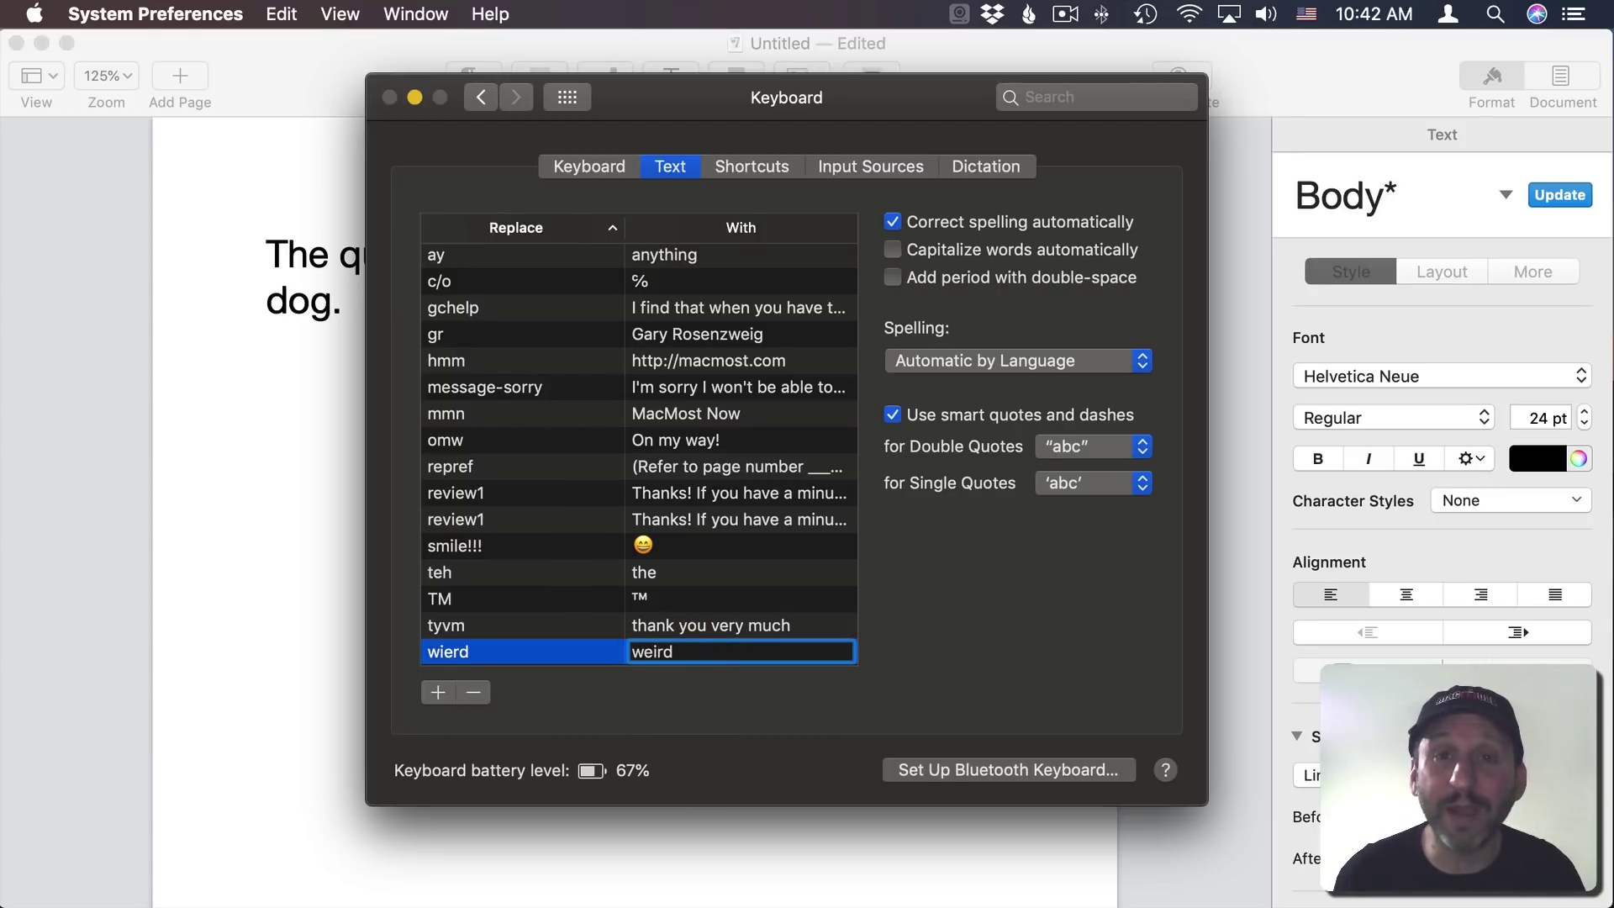
key(Return)
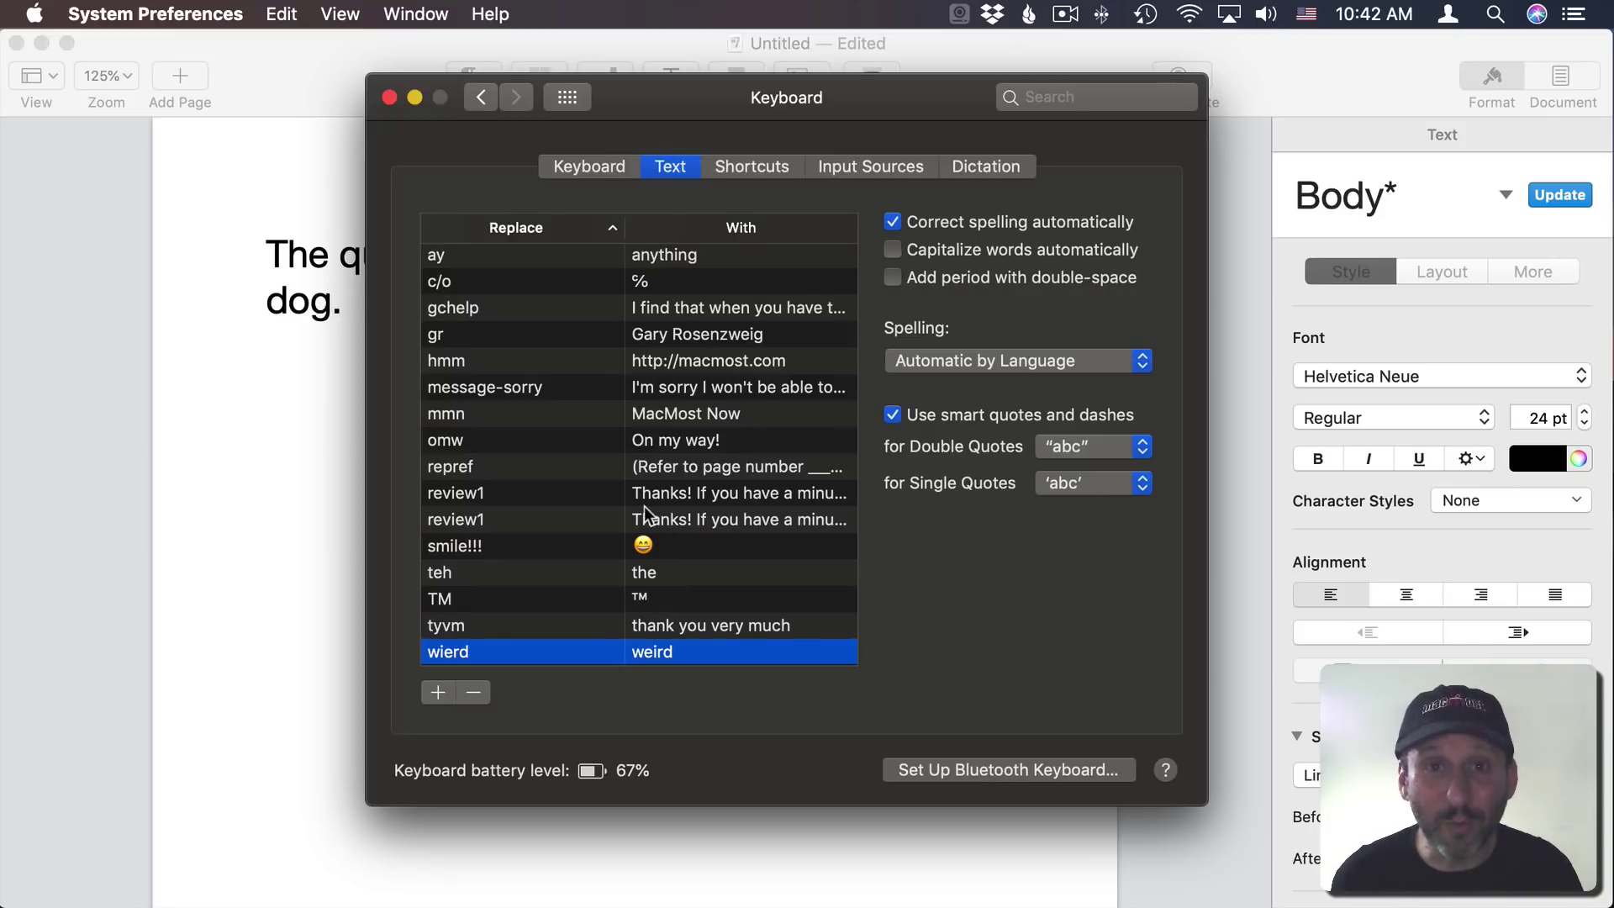
scroll(630, 505, up, 10)
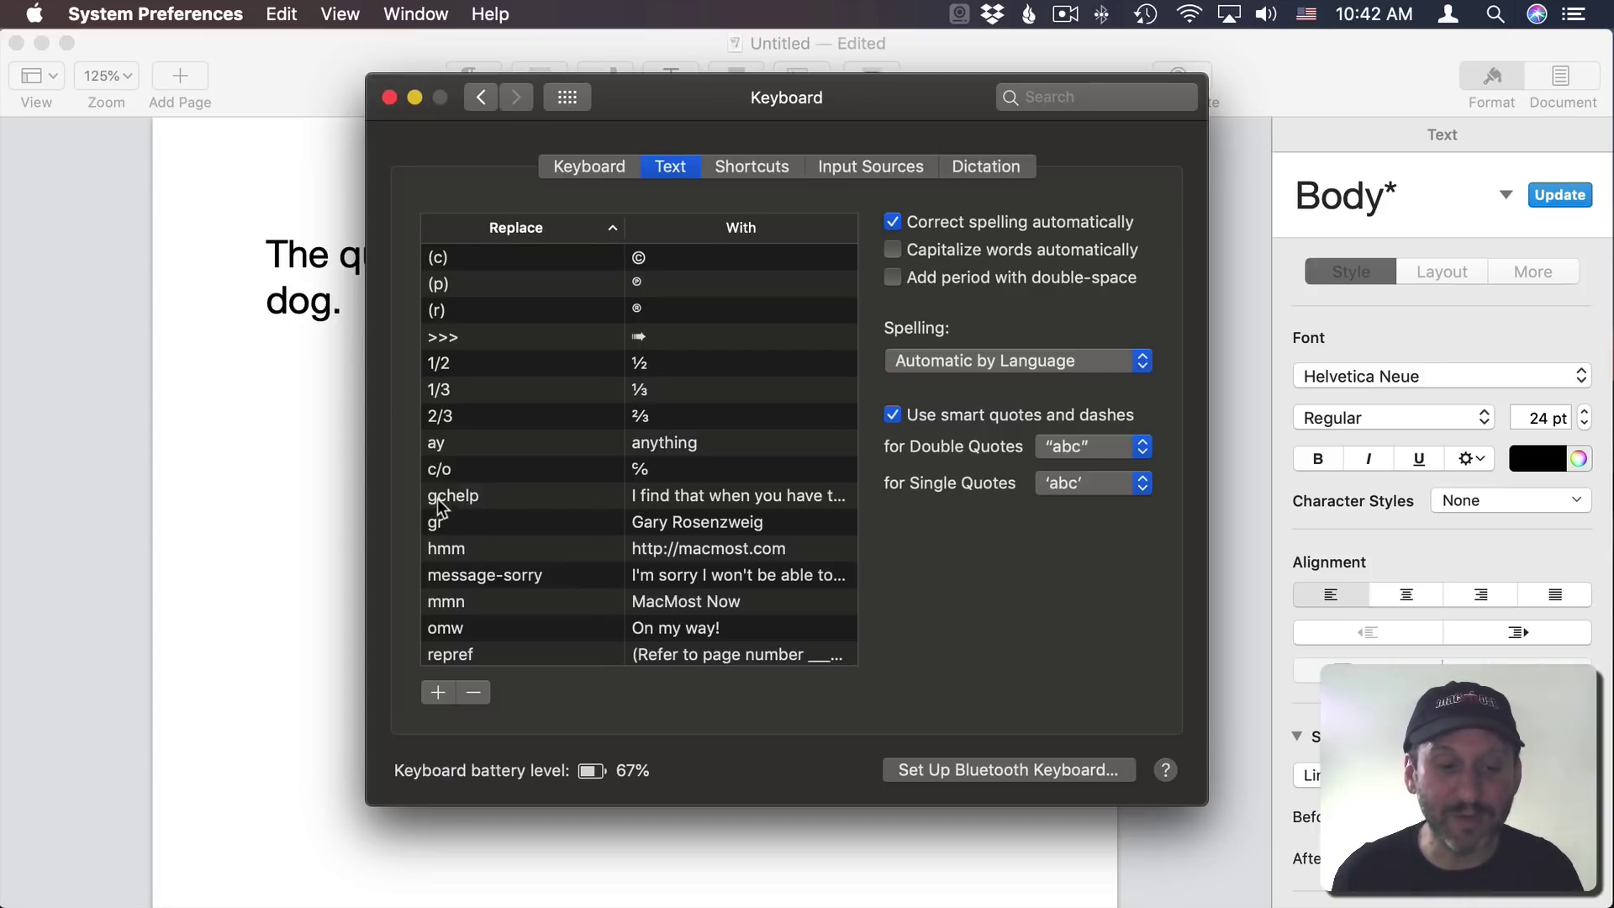
Step: Review the long gchelp Game Center replacement text, then return to Pages
click(702, 496)
key(Right)
key(Right)
key(Right)
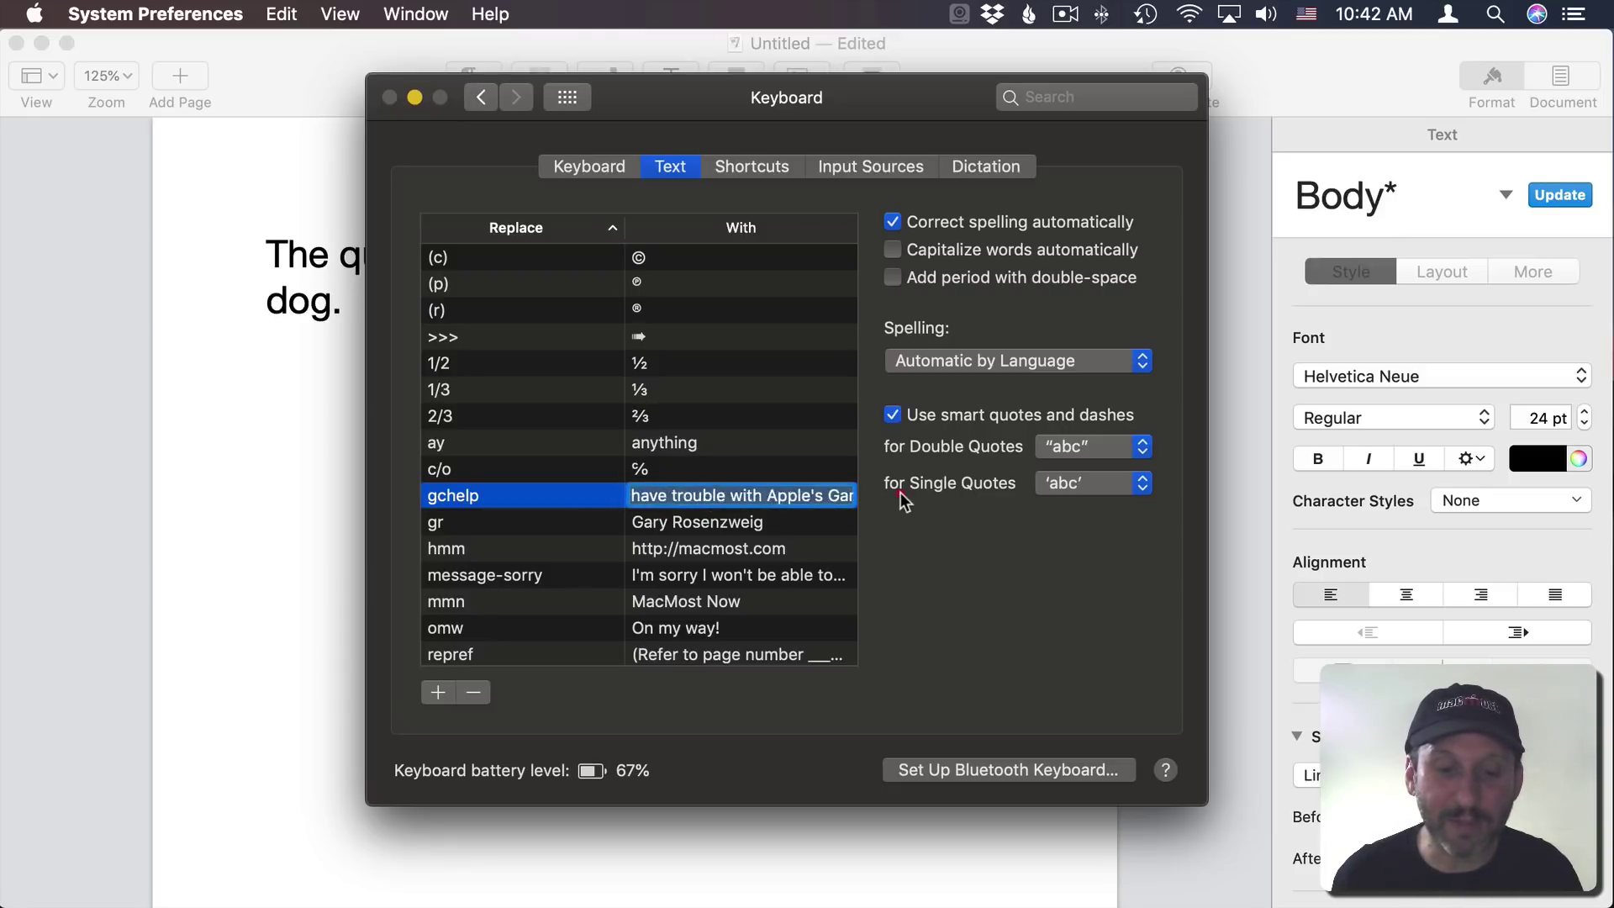
key(Right)
key(Right)
key(Right)
key(Right)
key(Right)
key(Right)
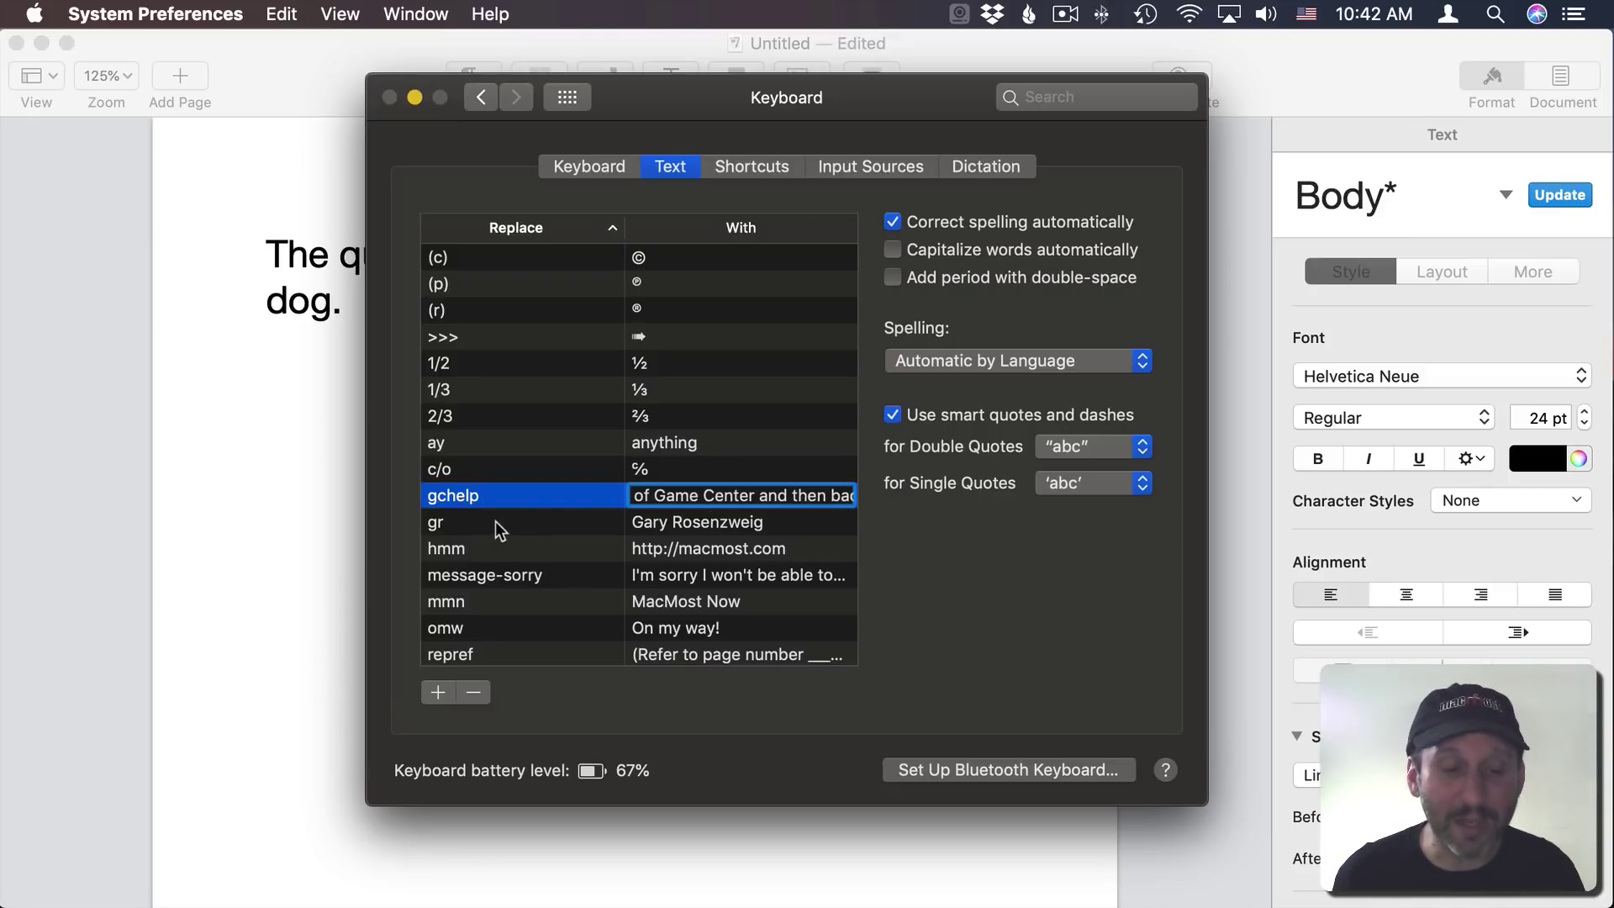
click(447, 549)
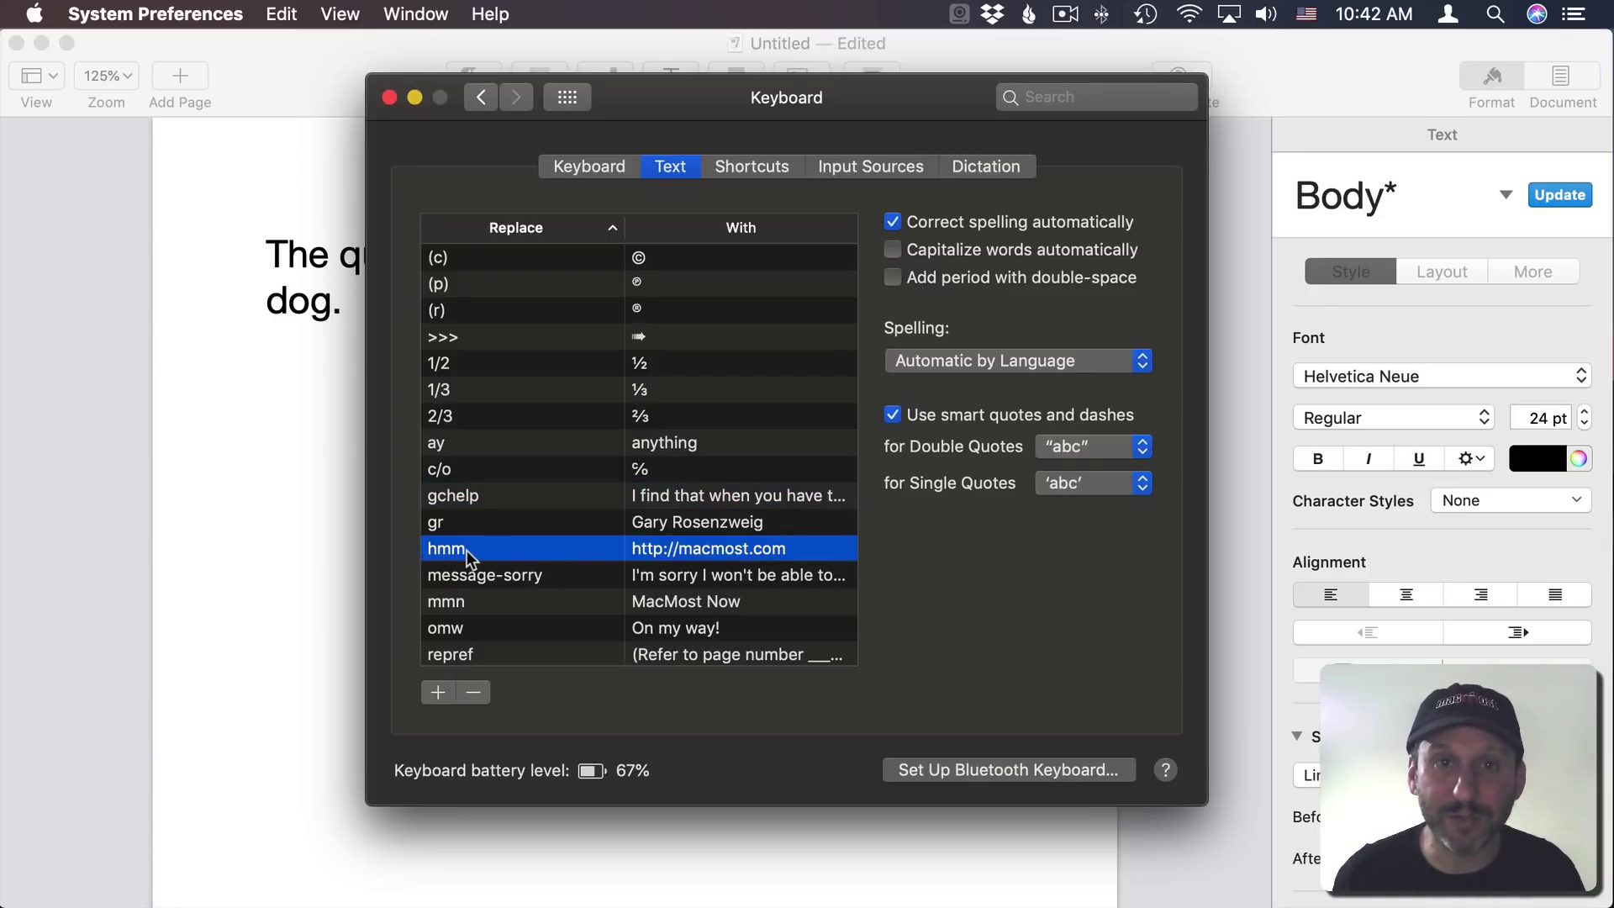
click(291, 499)
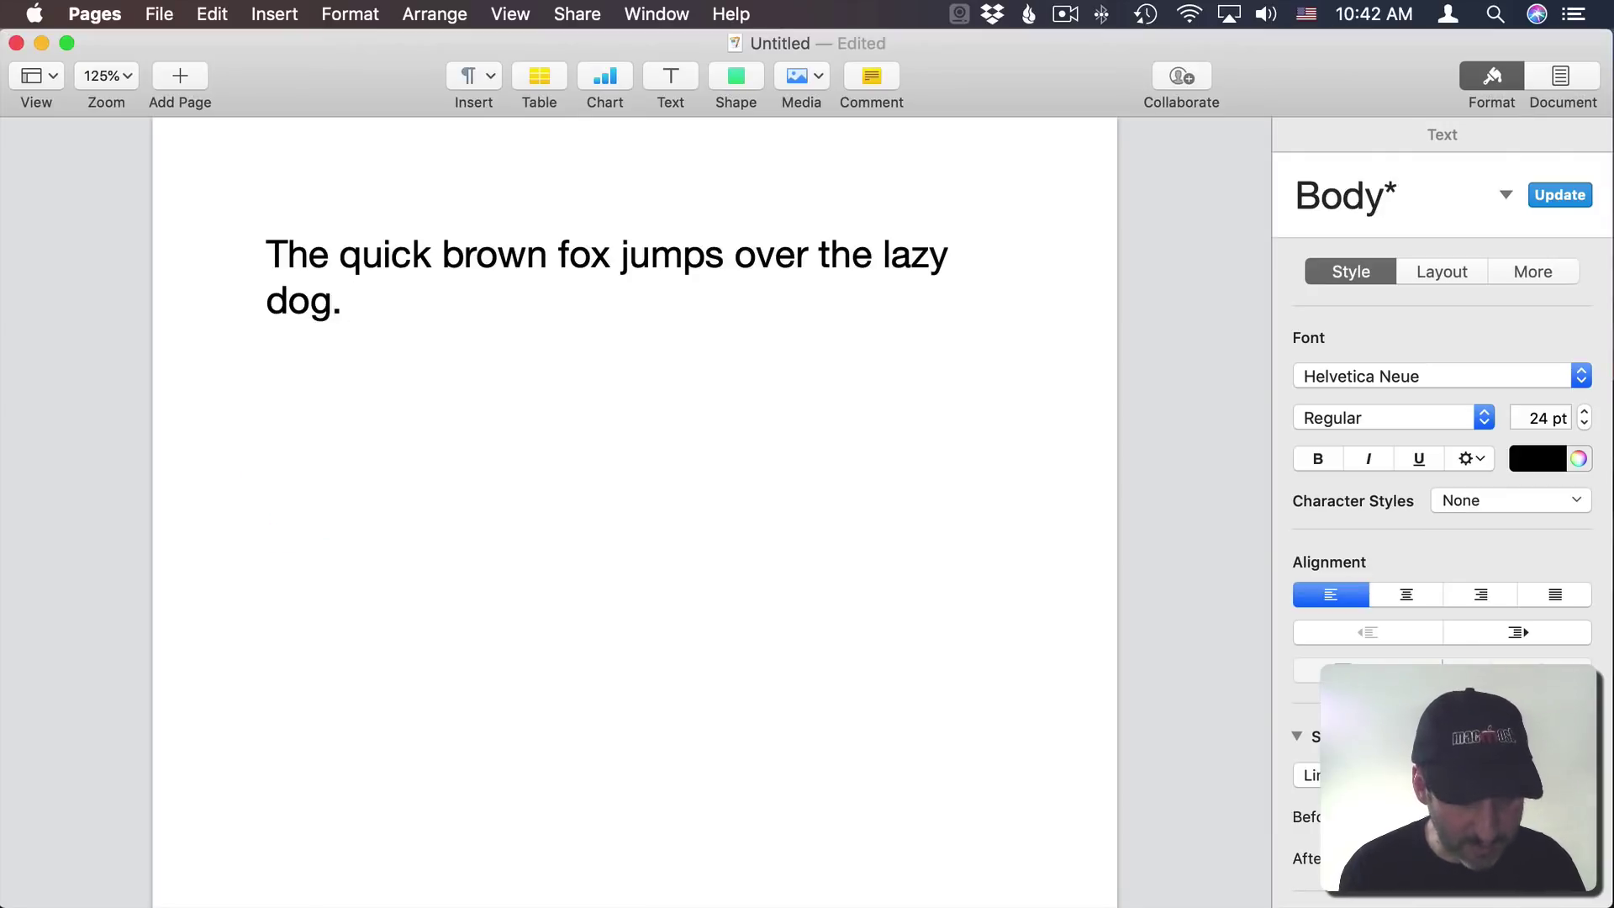
text((c))
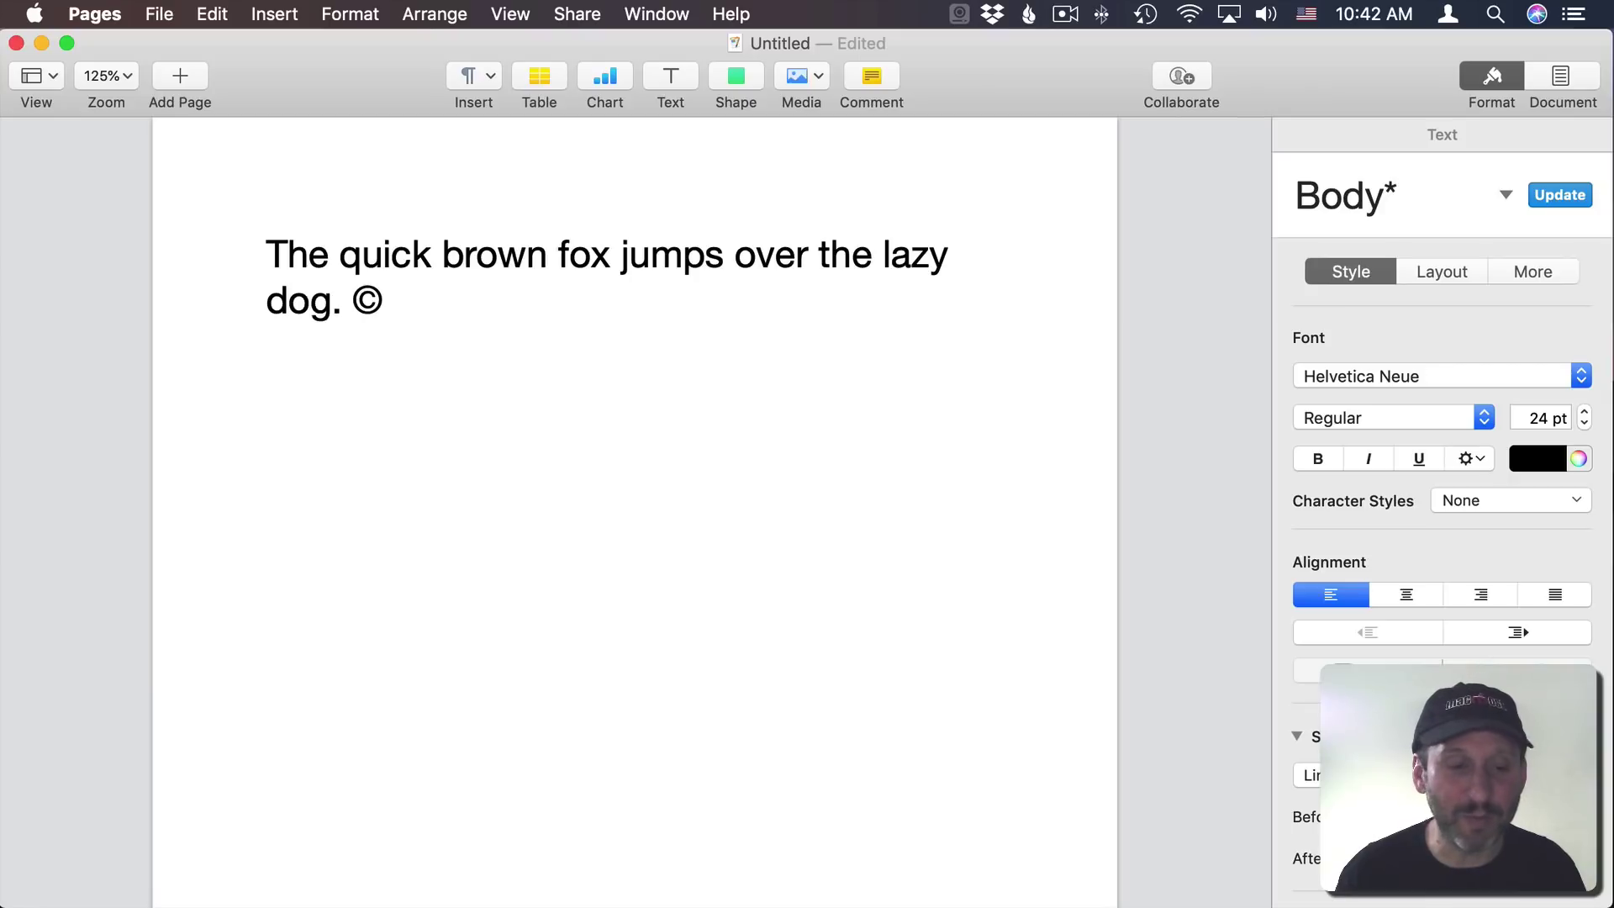
Step: Delete the expanded copyright symbol, web address and Game Center sentence
key(BackSpace)
key(BackSpace)
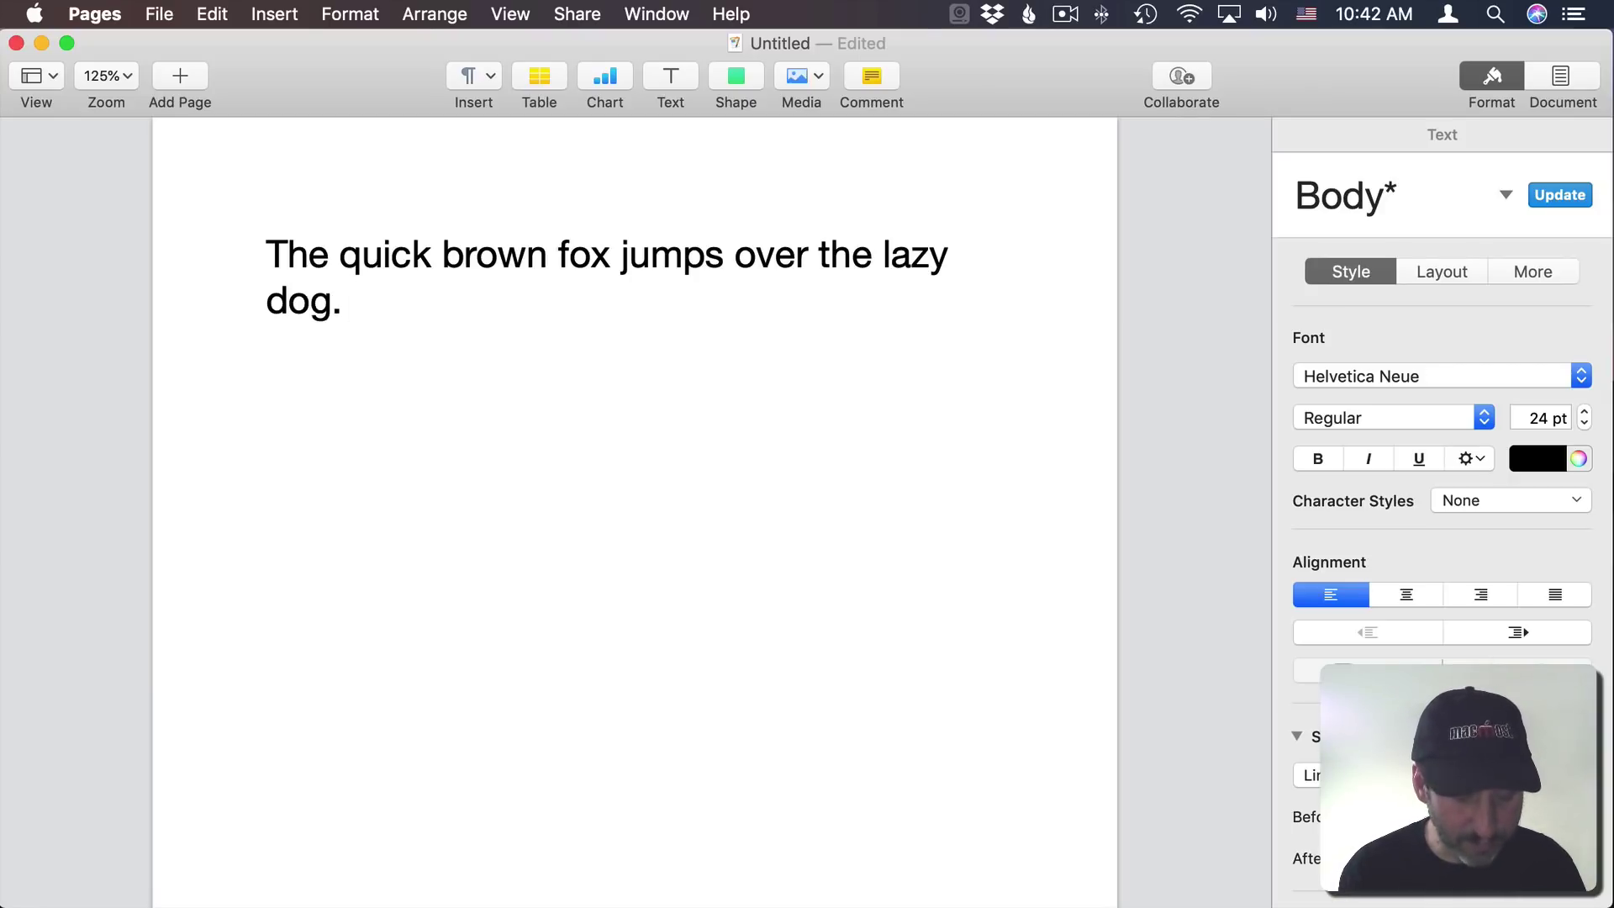
text( http://macmost.com)
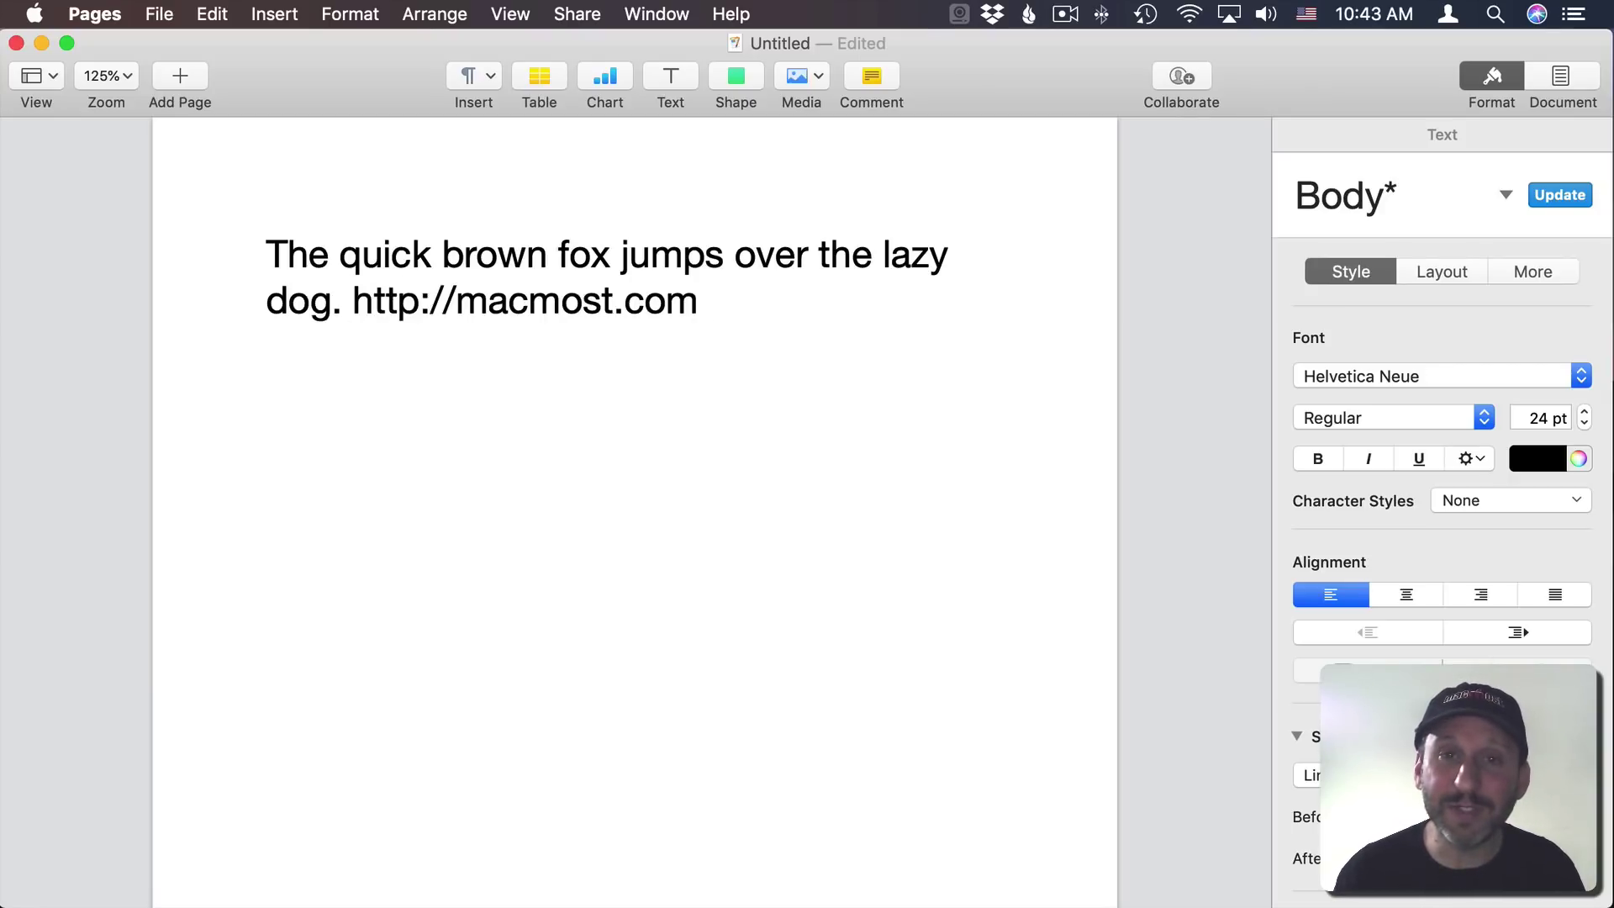
key(BackSpace)
key(BackSpace)
shift+click(349, 310)
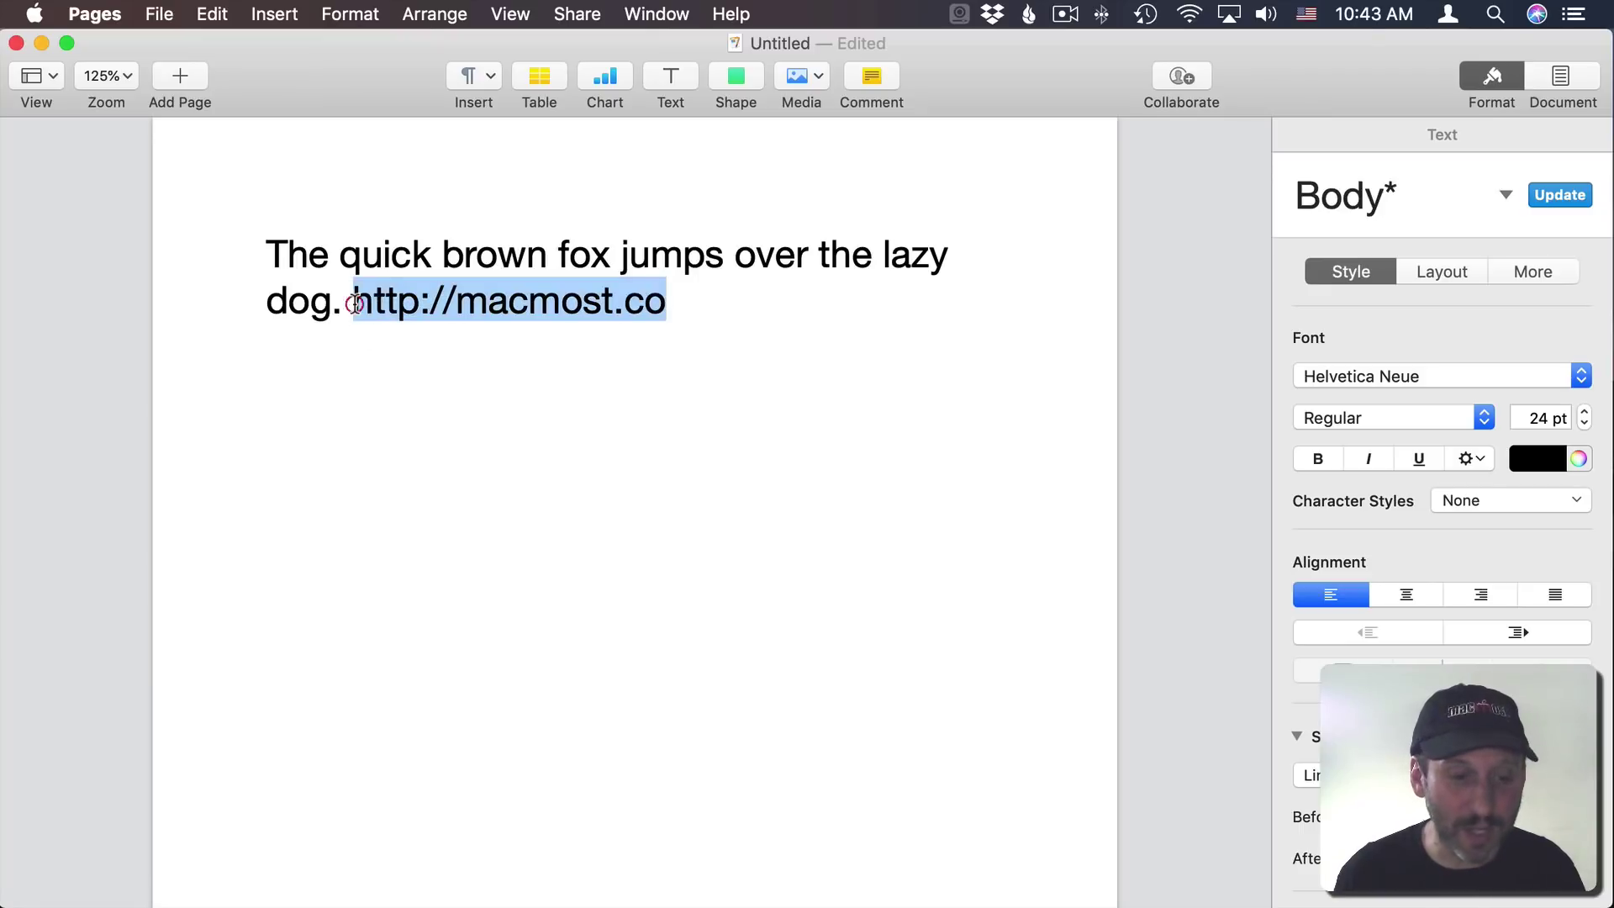
key(BackSpace)
text(gc)
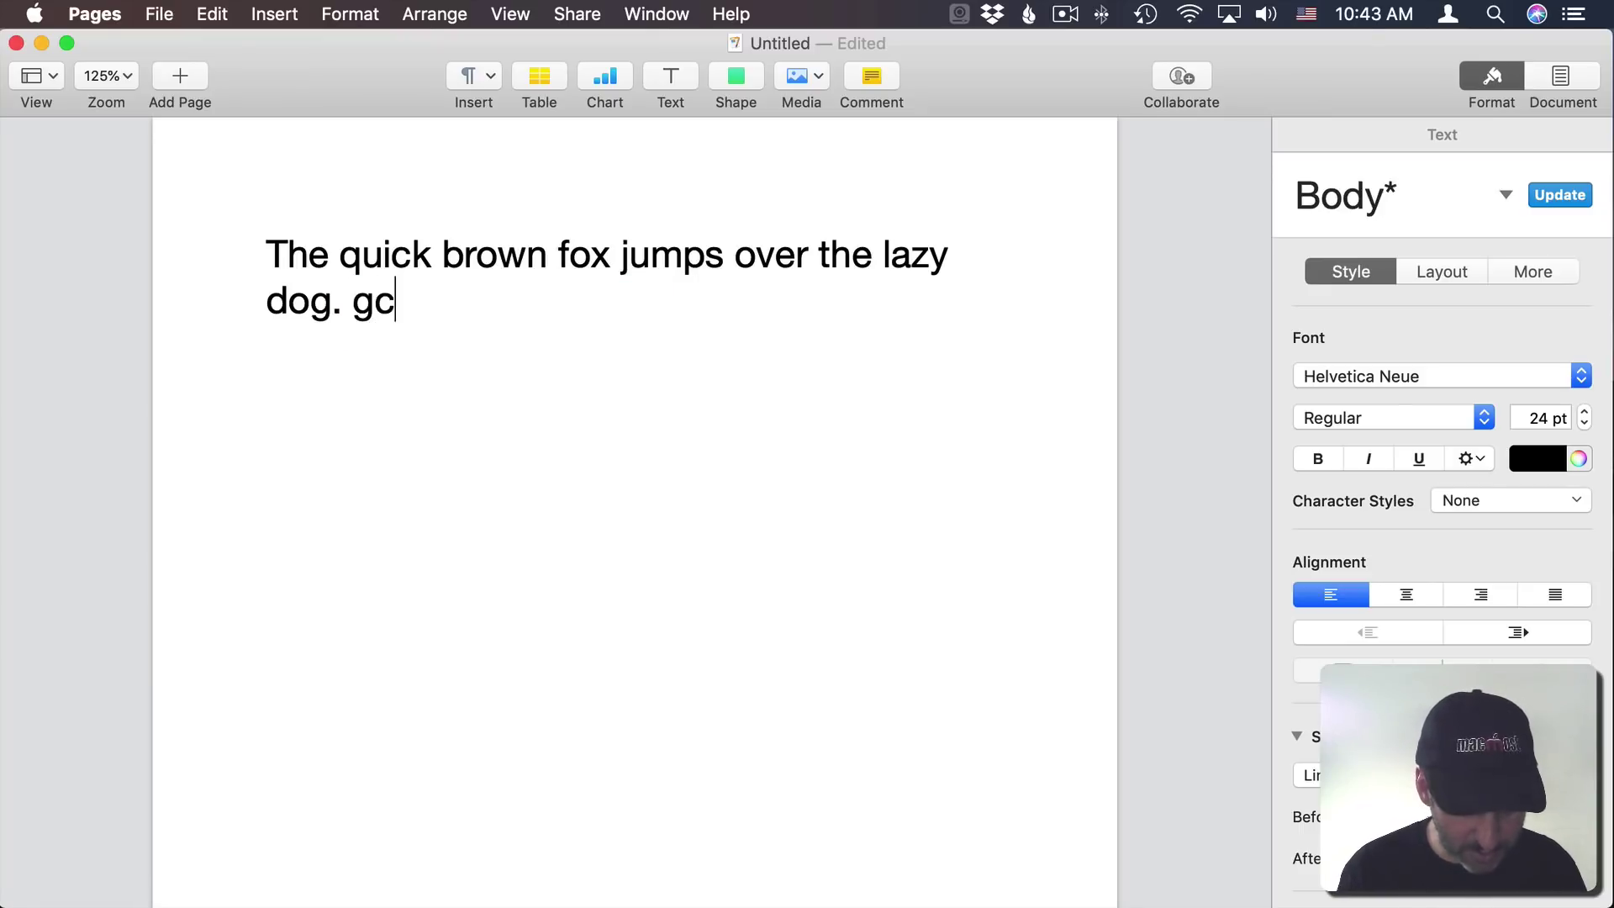
text(help)
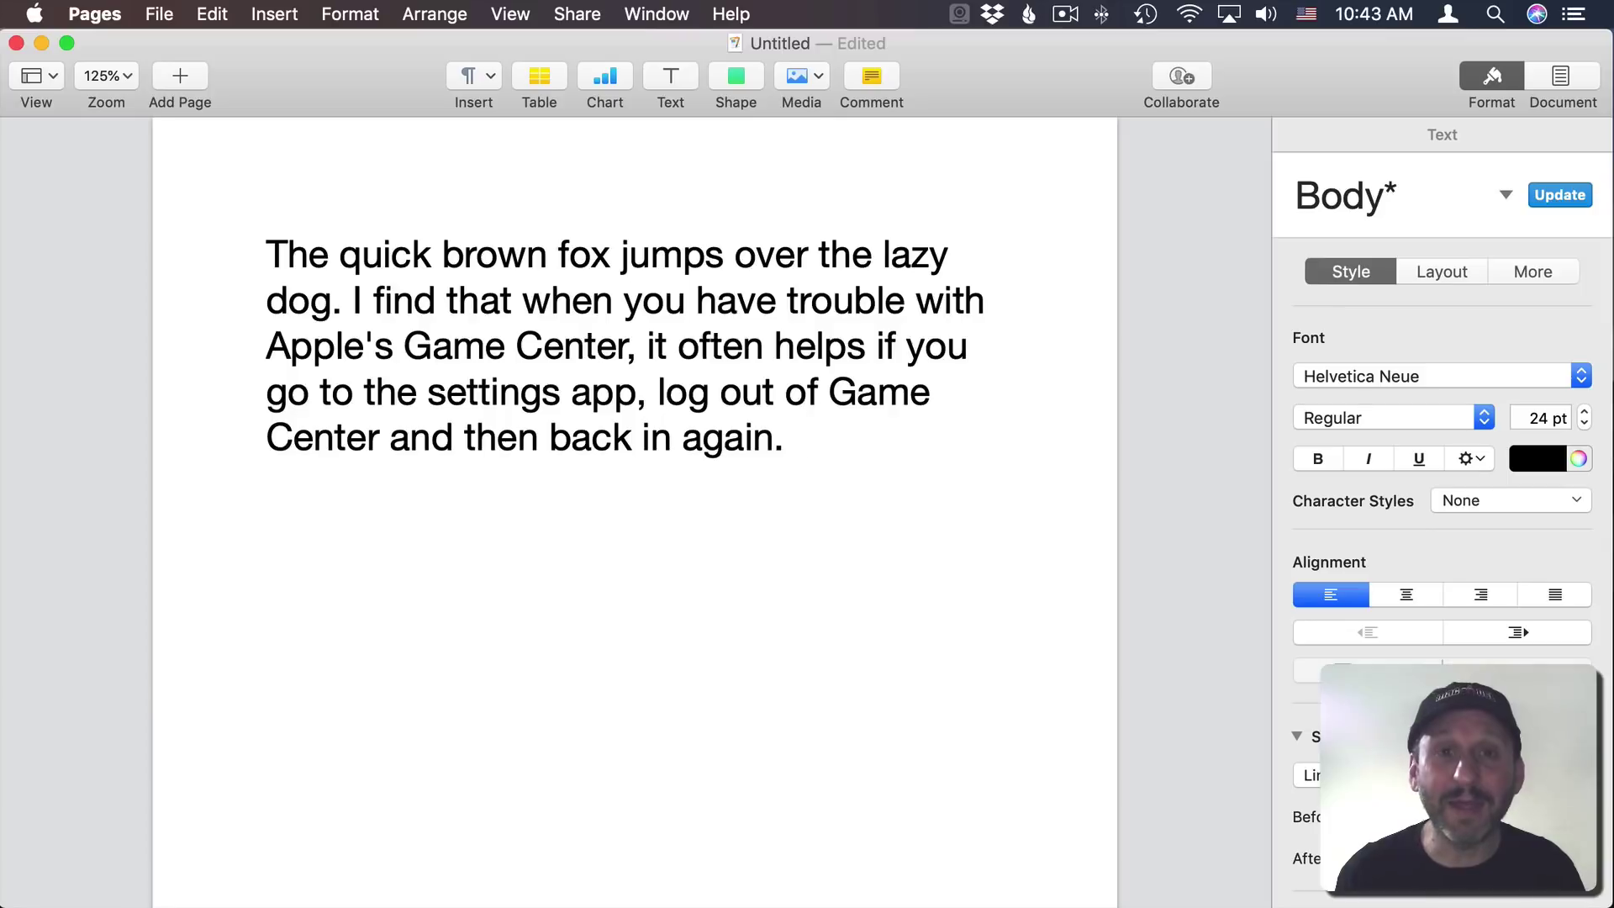
shift+click(351, 307)
key(BackSpace)
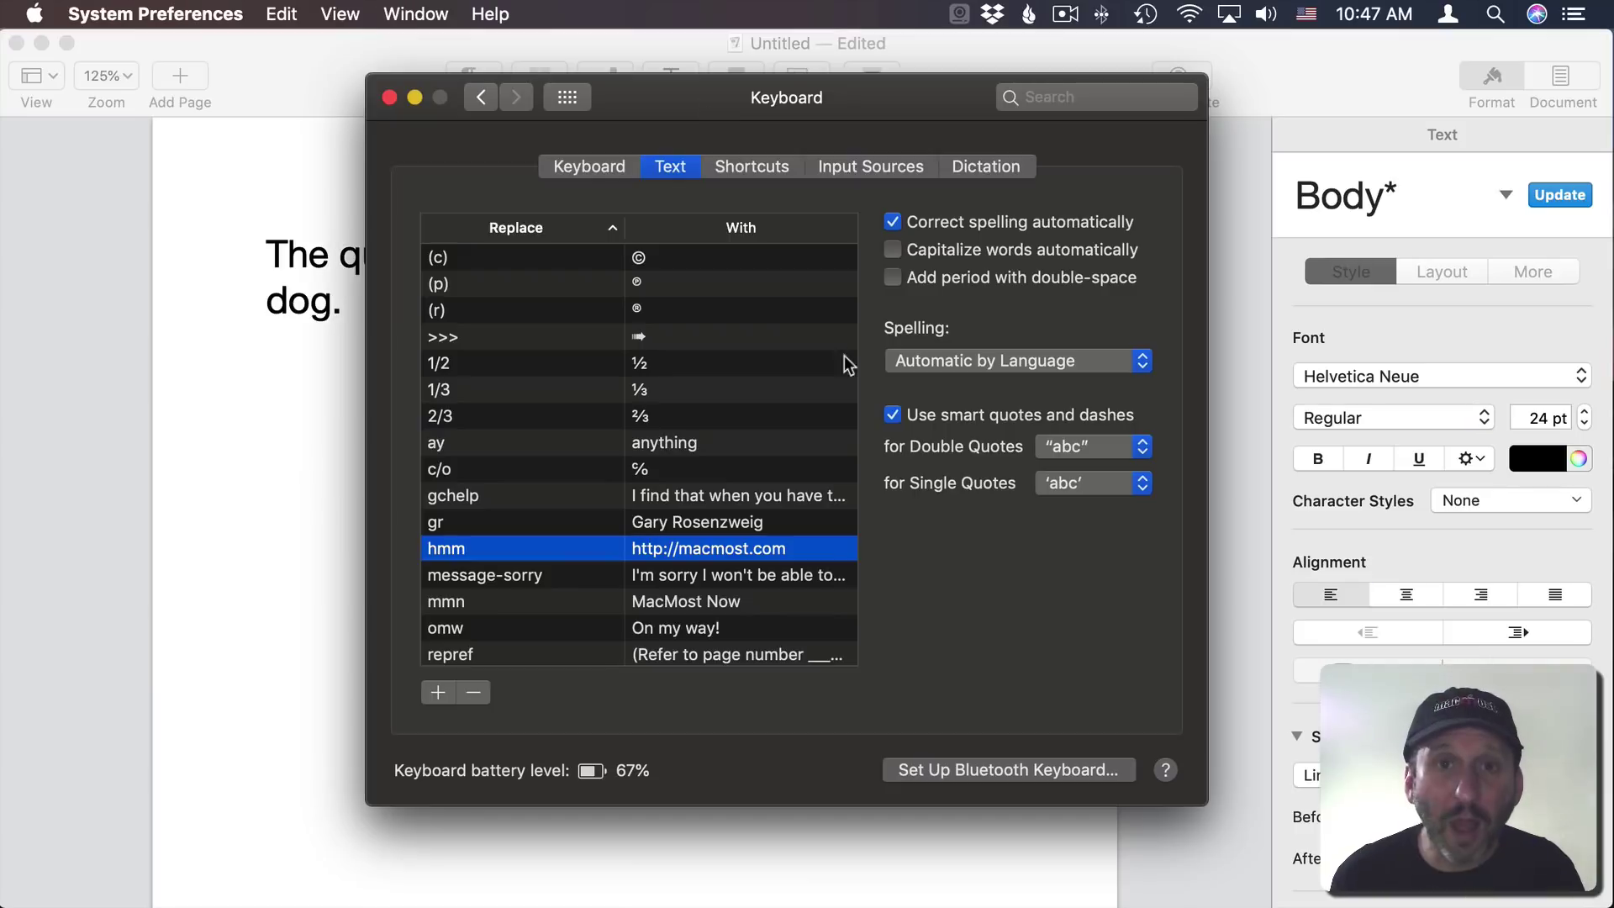
Step: Check 'Add period with double-space' in Keyboard > Text
click(893, 277)
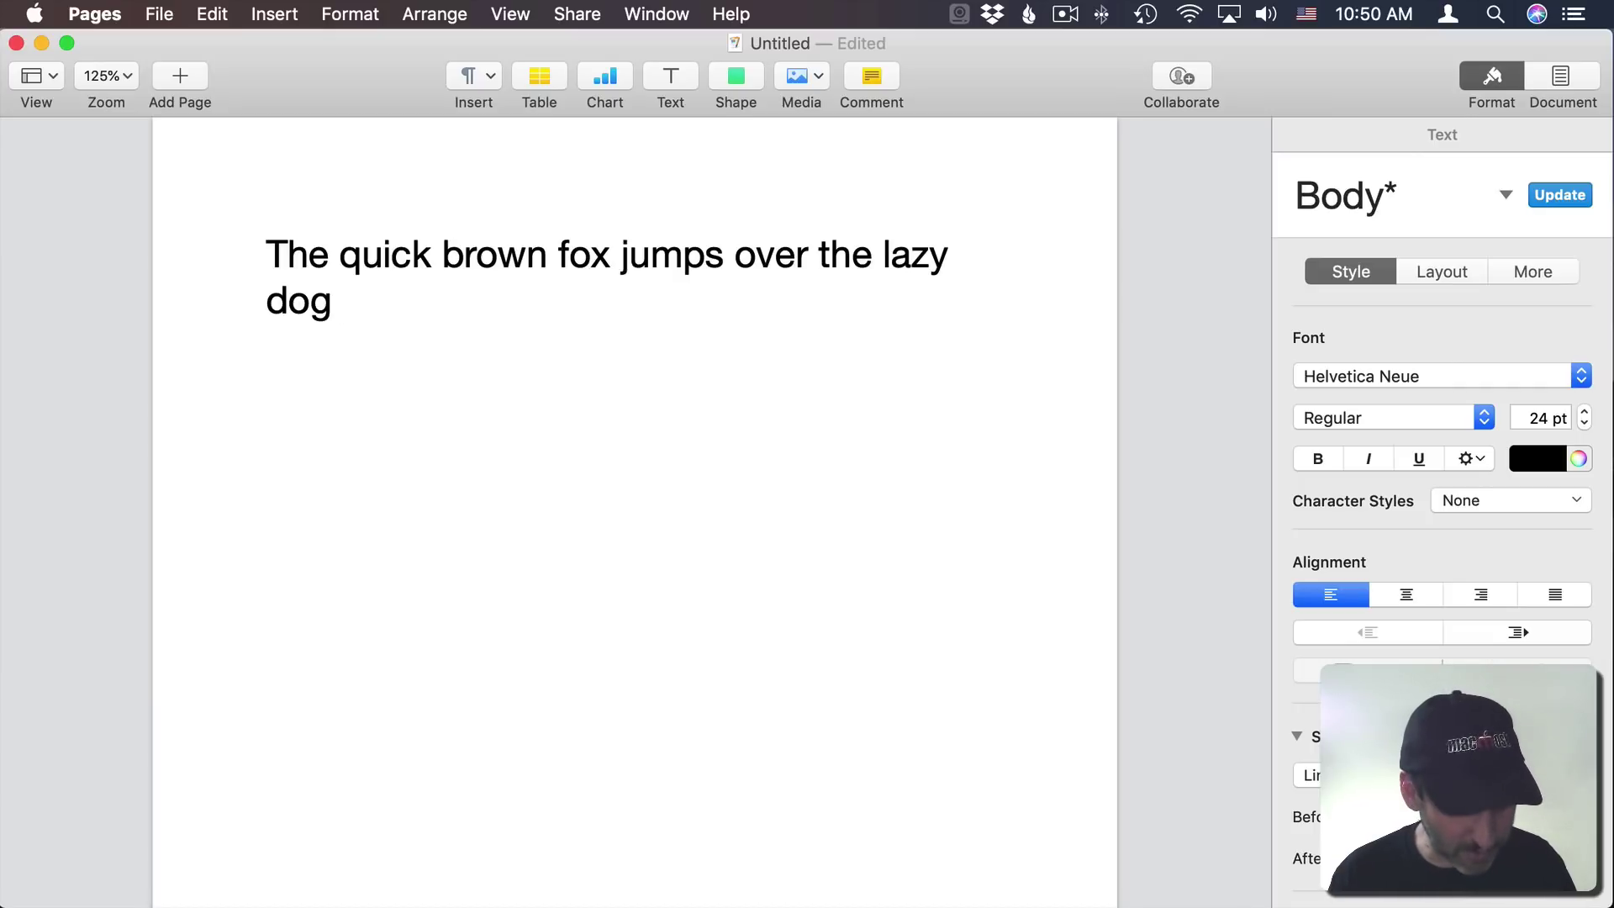
text( caf)
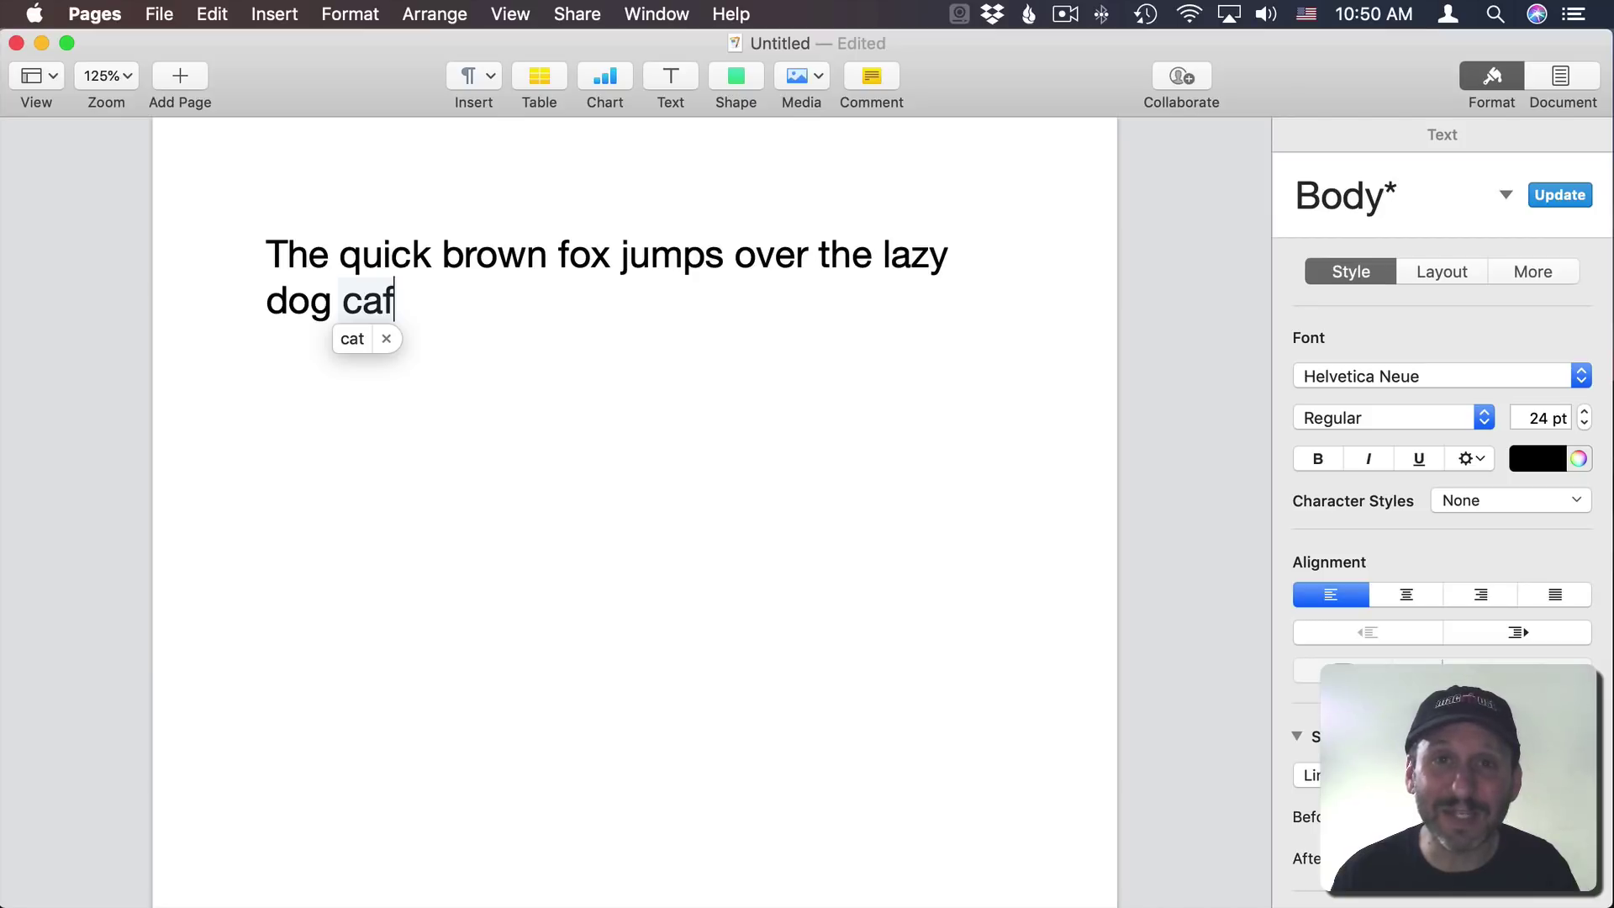
text(e)
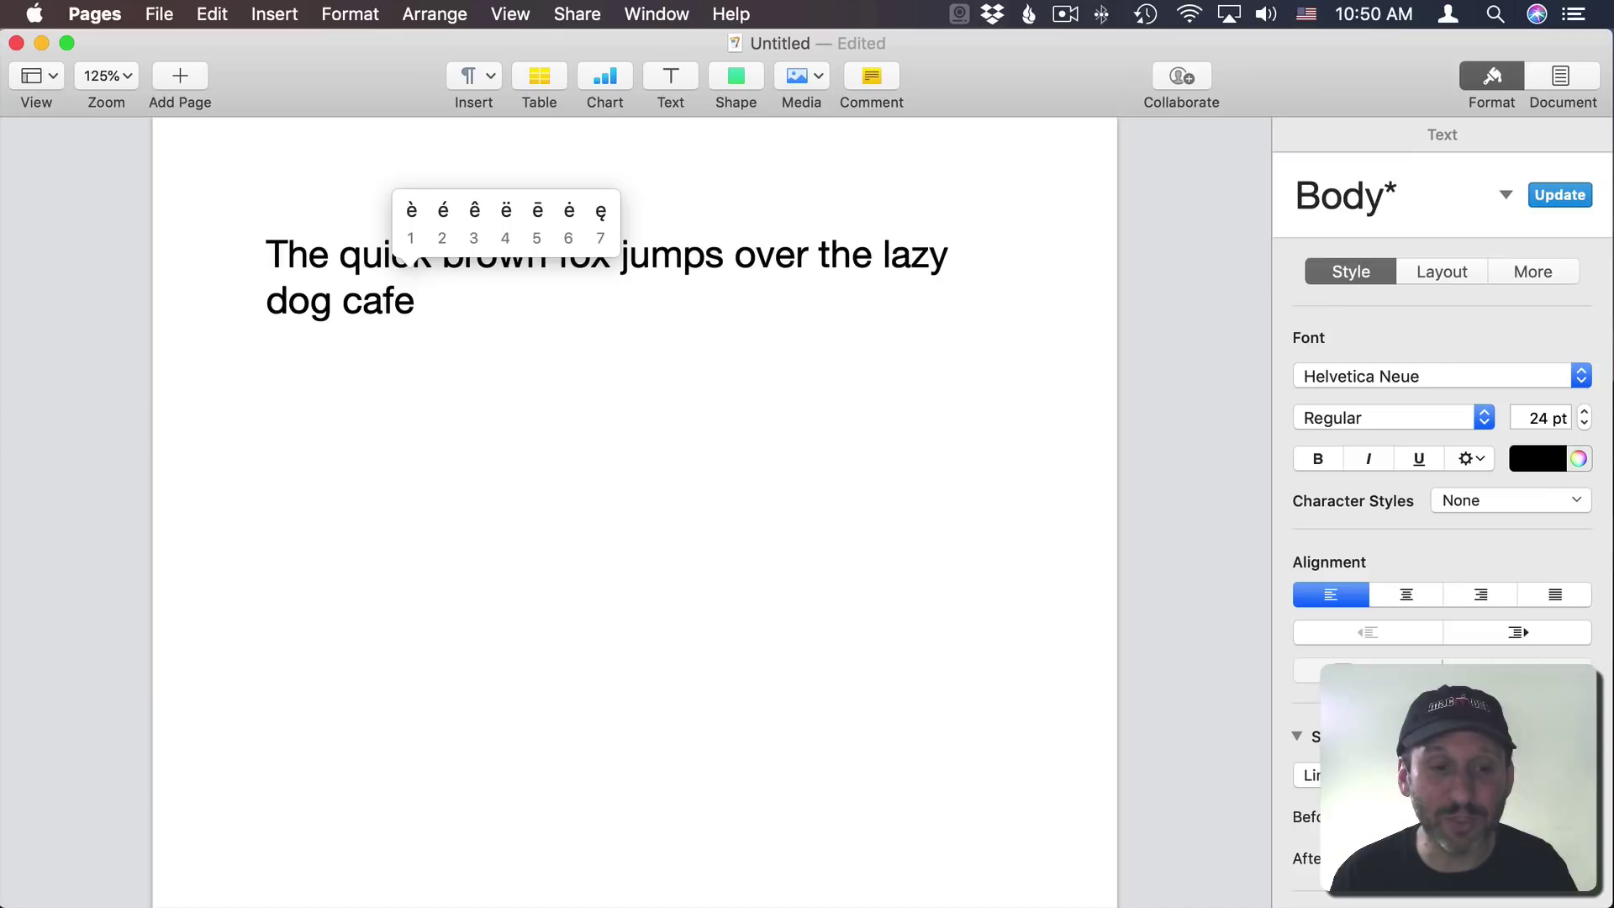
Step: Choose the acute é to form café, then delete the trial o, i and c letters
key(2)
text(é)
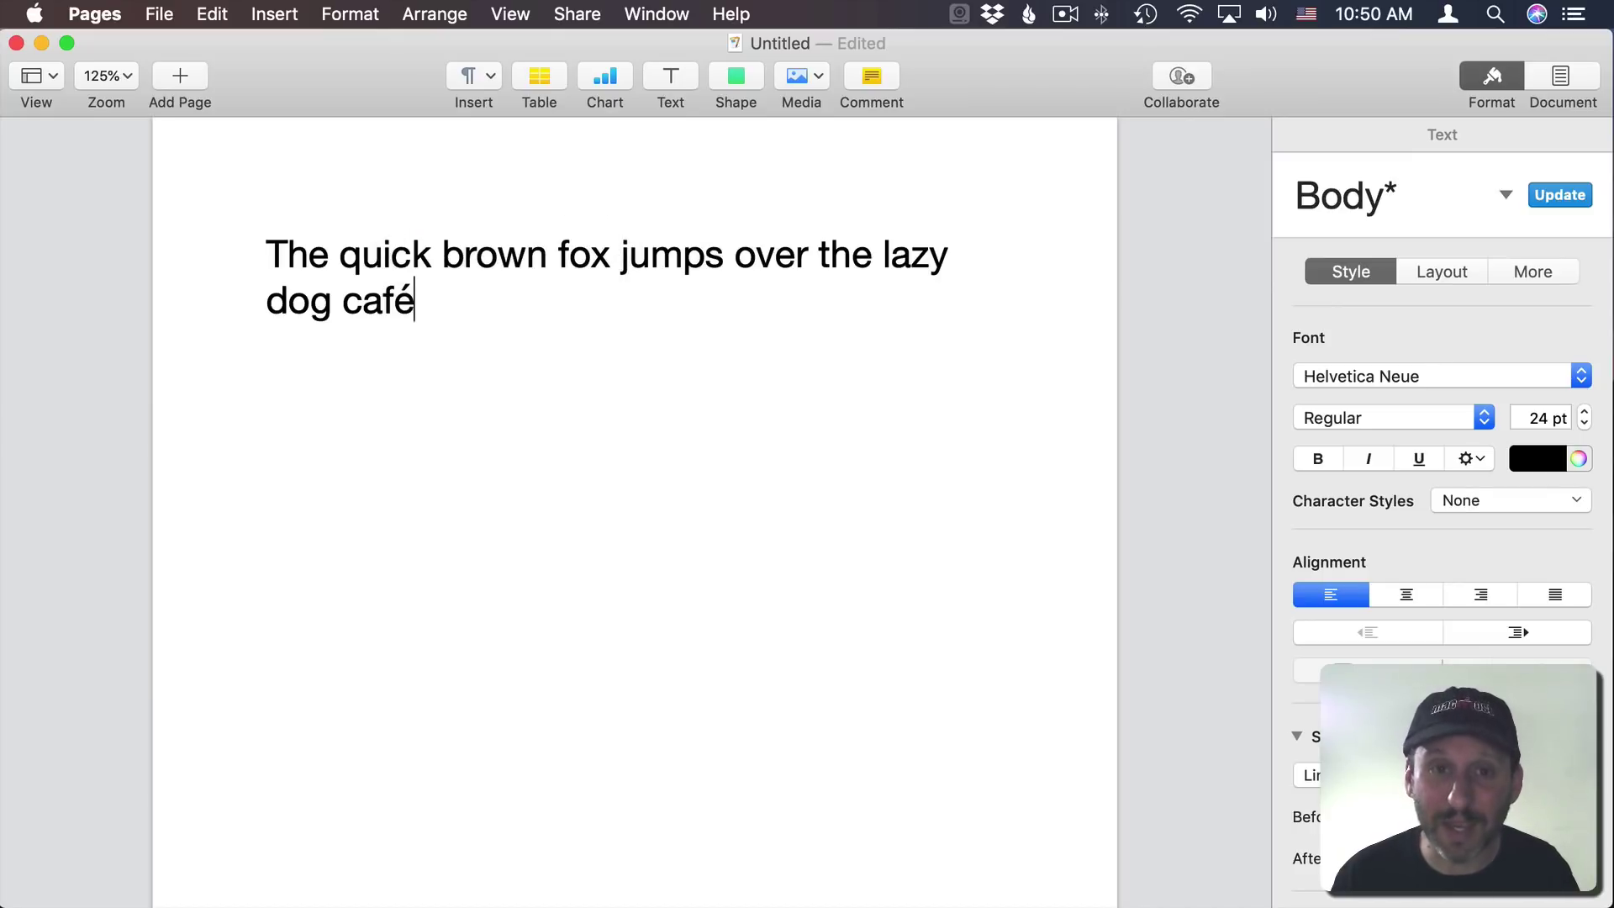
text(. )
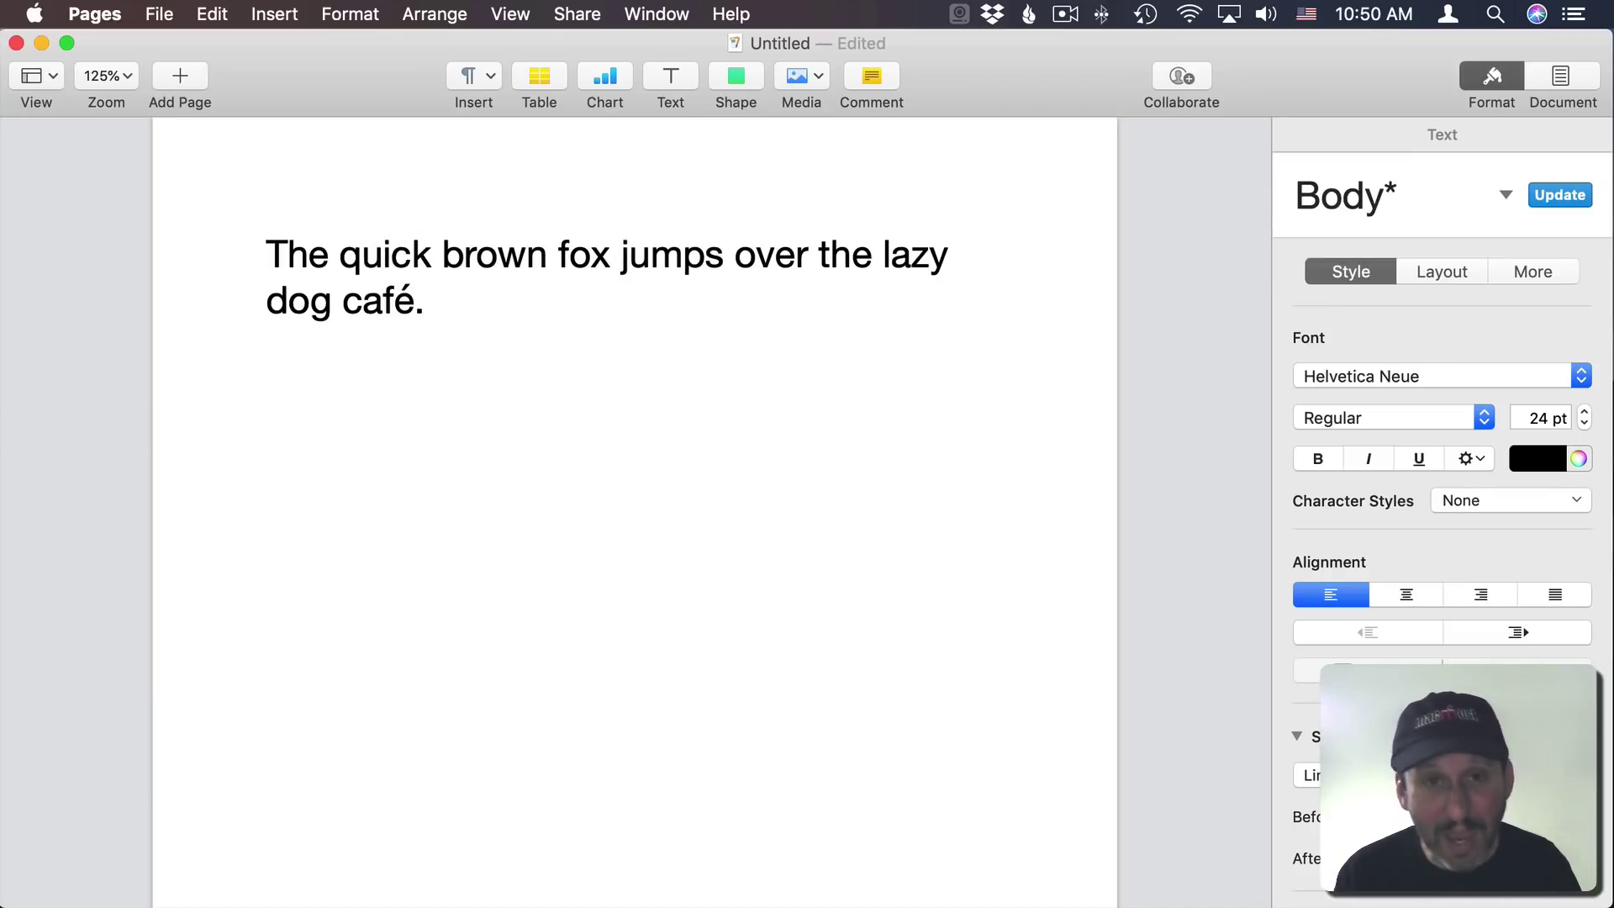
text(o)
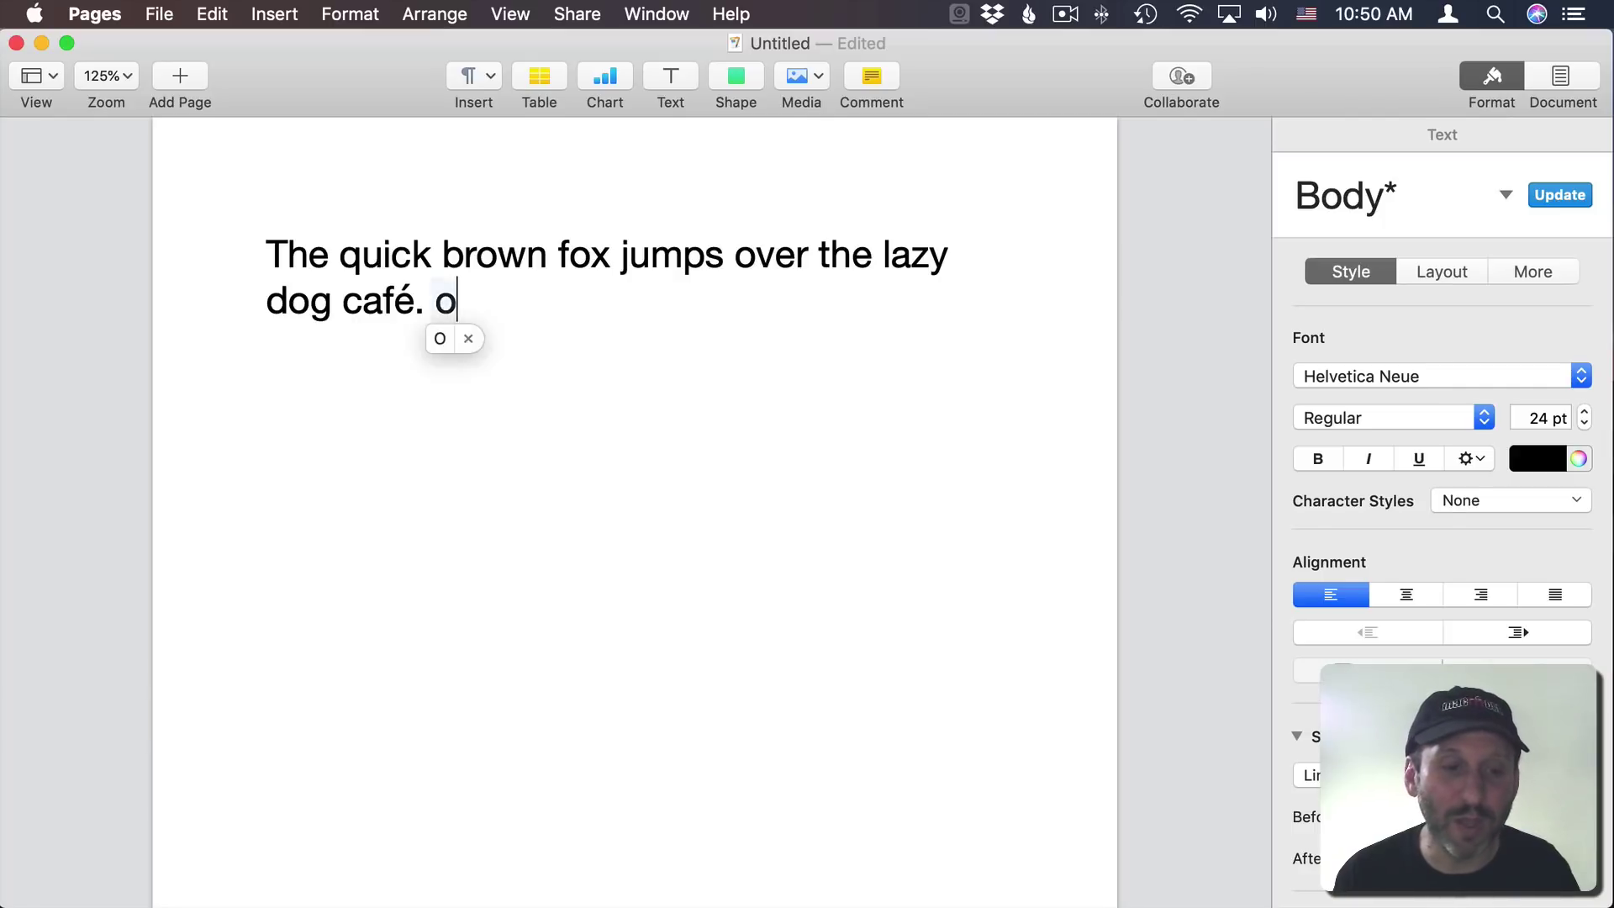
key(BackSpace)
text(i)
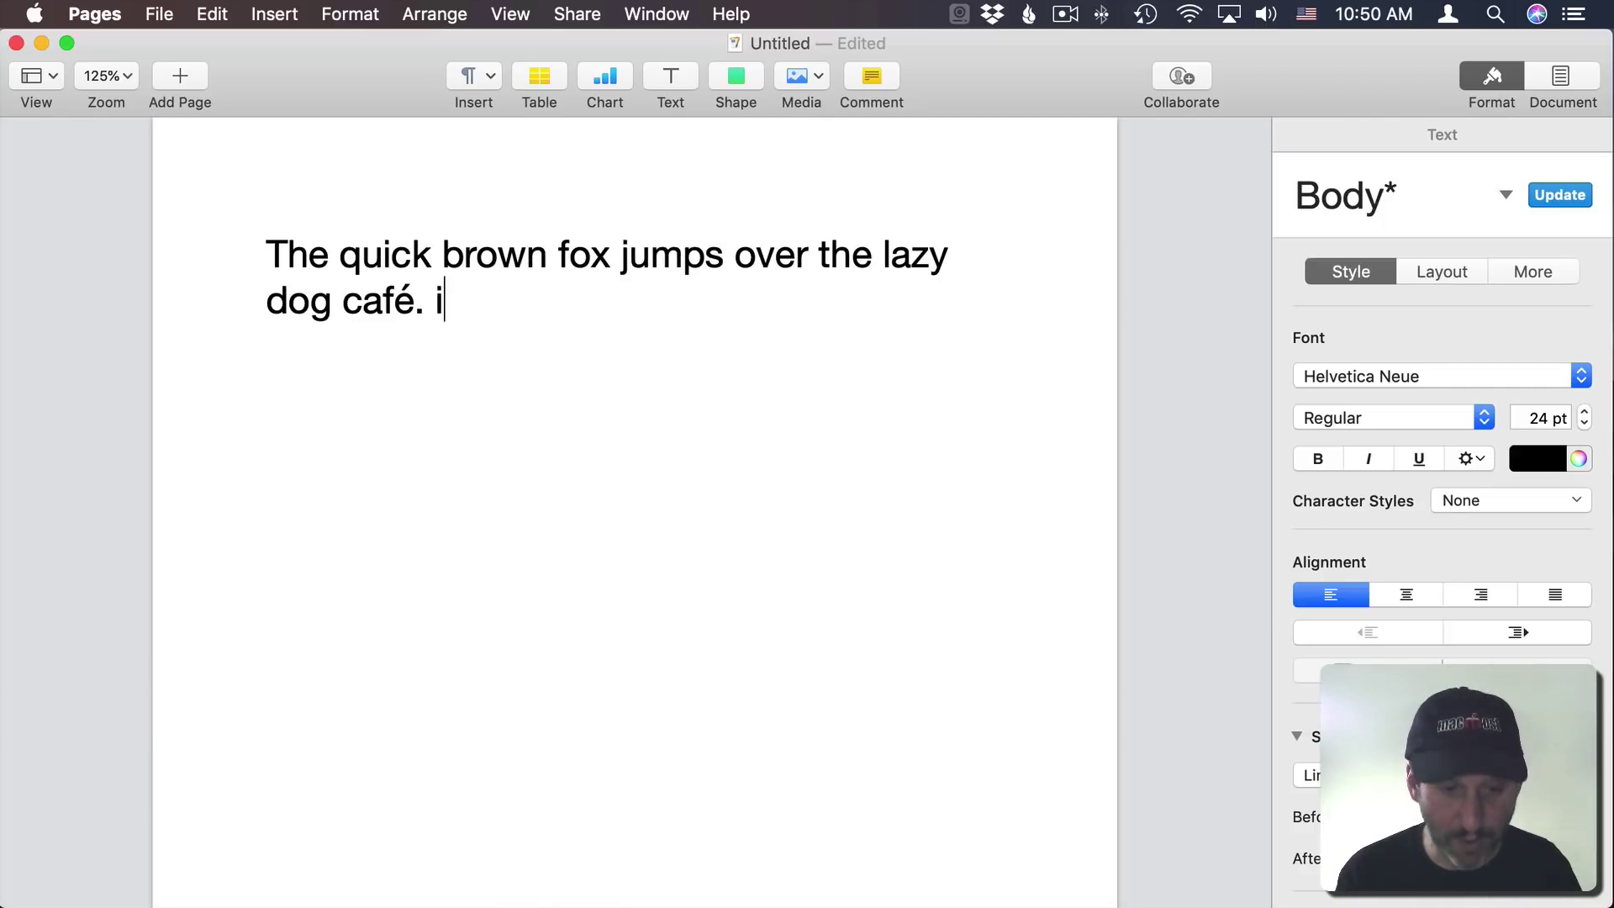
key(BackSpace)
text(c)
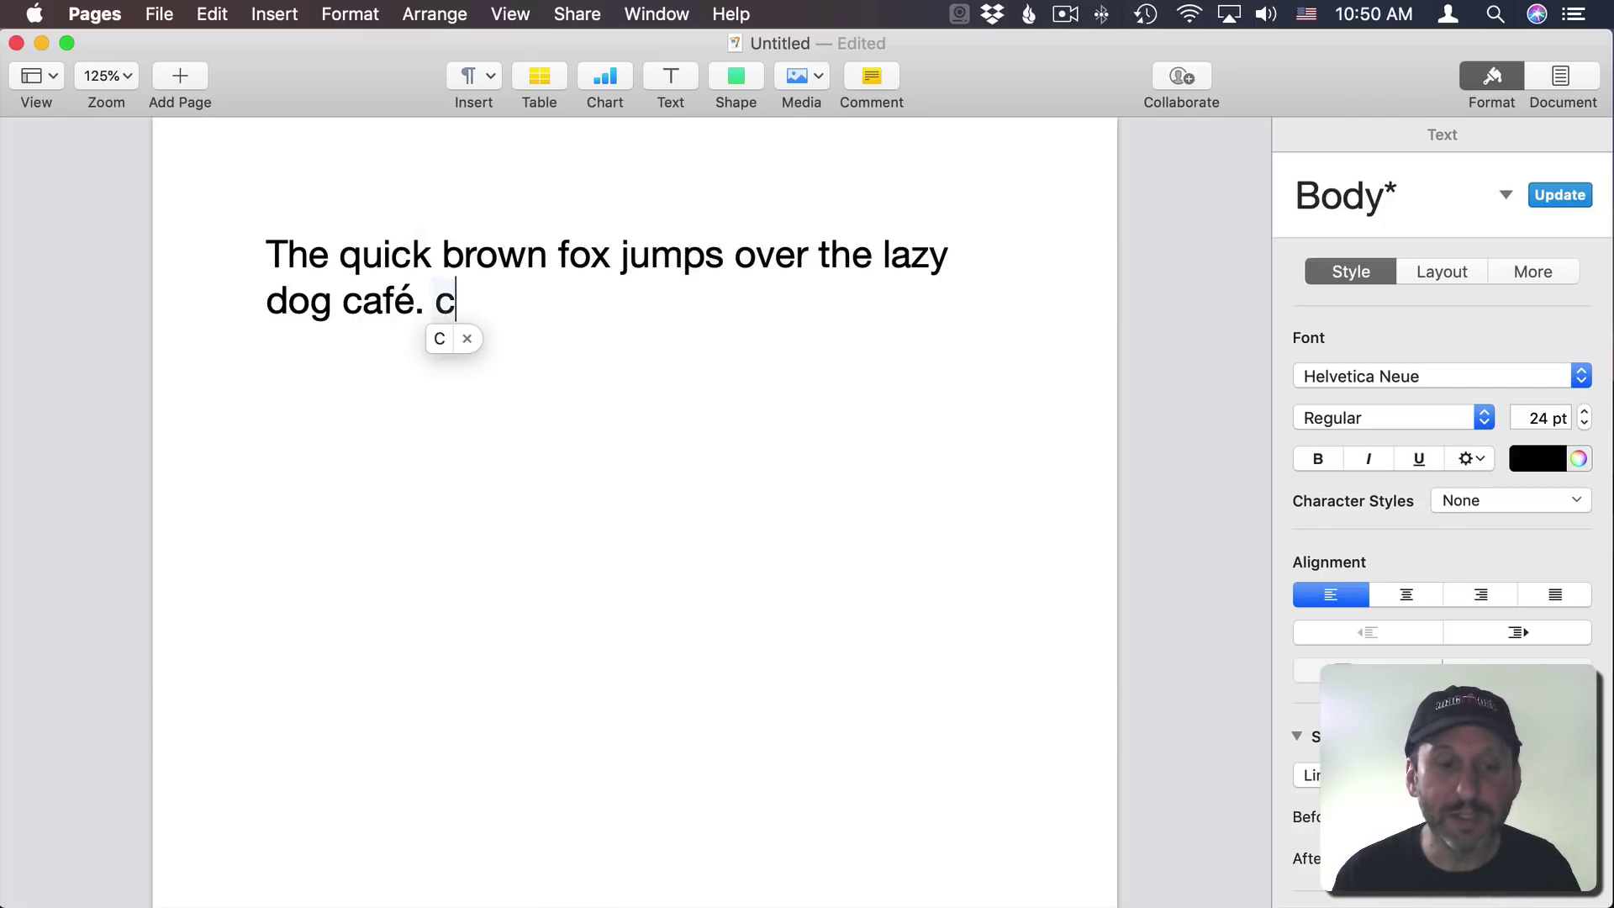
key(BackSpace)
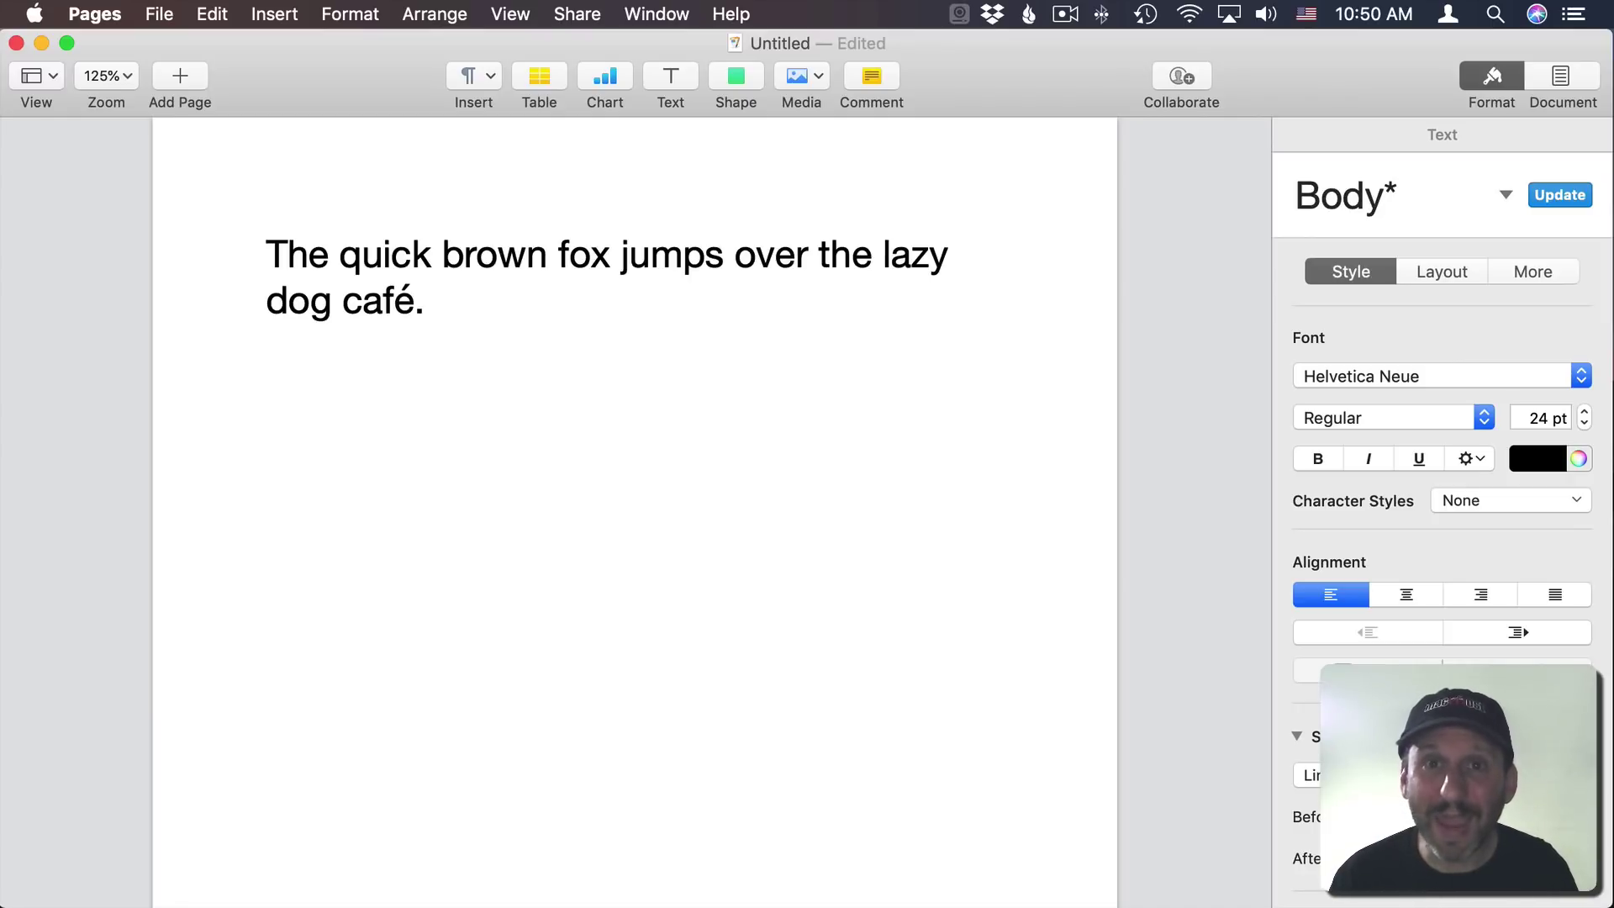
Step: Open Emoji & Symbols, browse the animal, food, technical and bullet categories, then start a name search
key(ctrl+super+space)
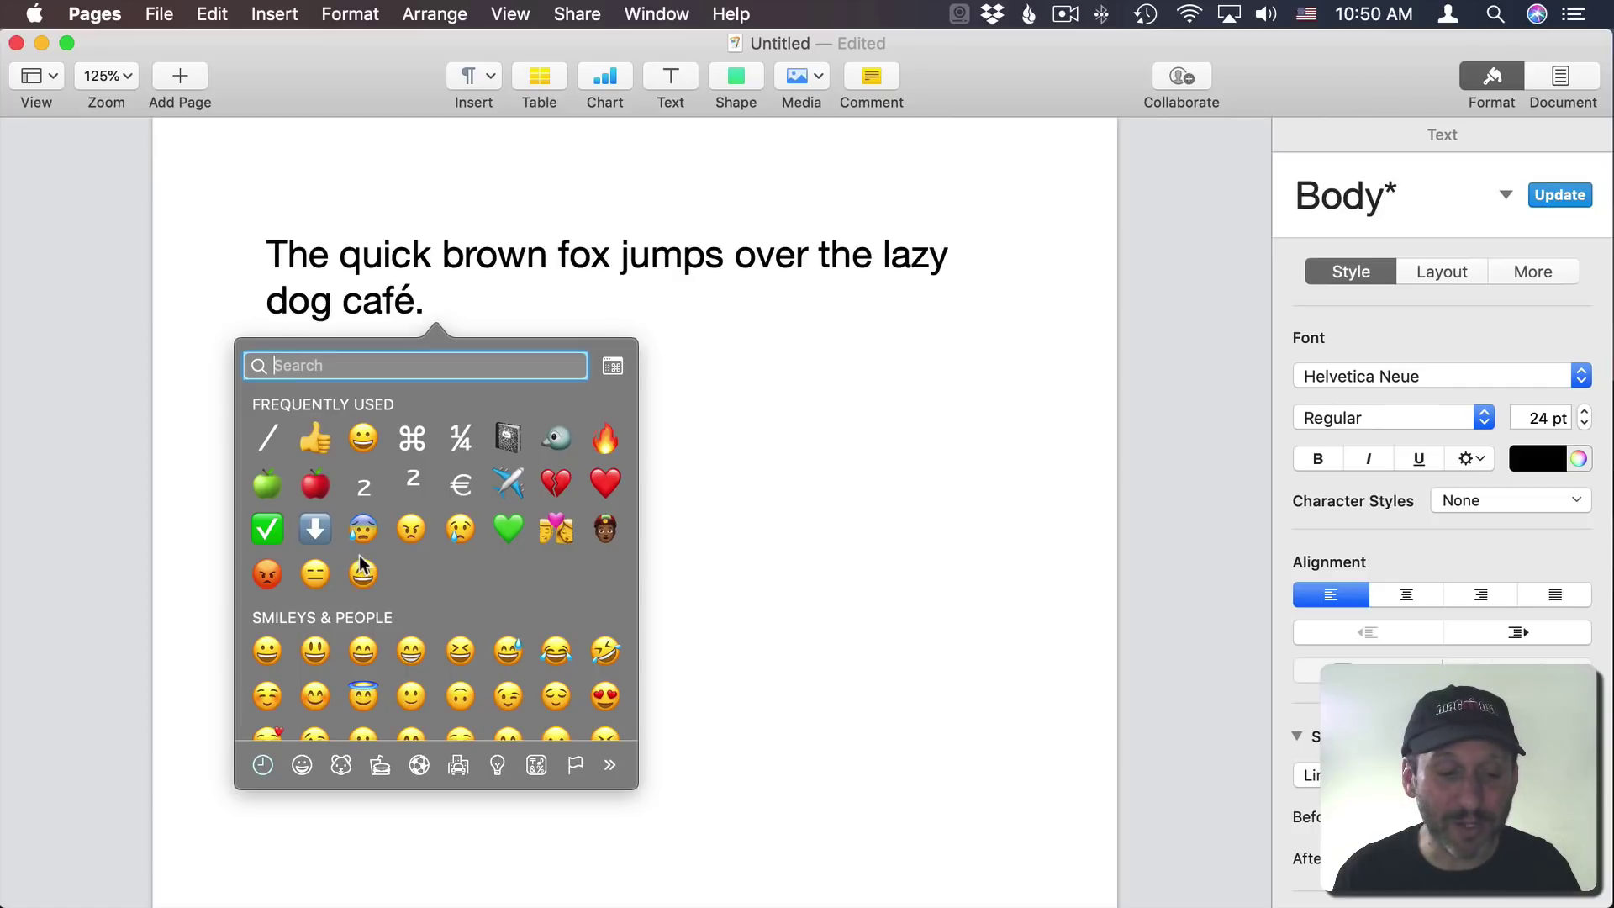
scroll(362, 571, down, 3)
scroll(353, 580, up, 3)
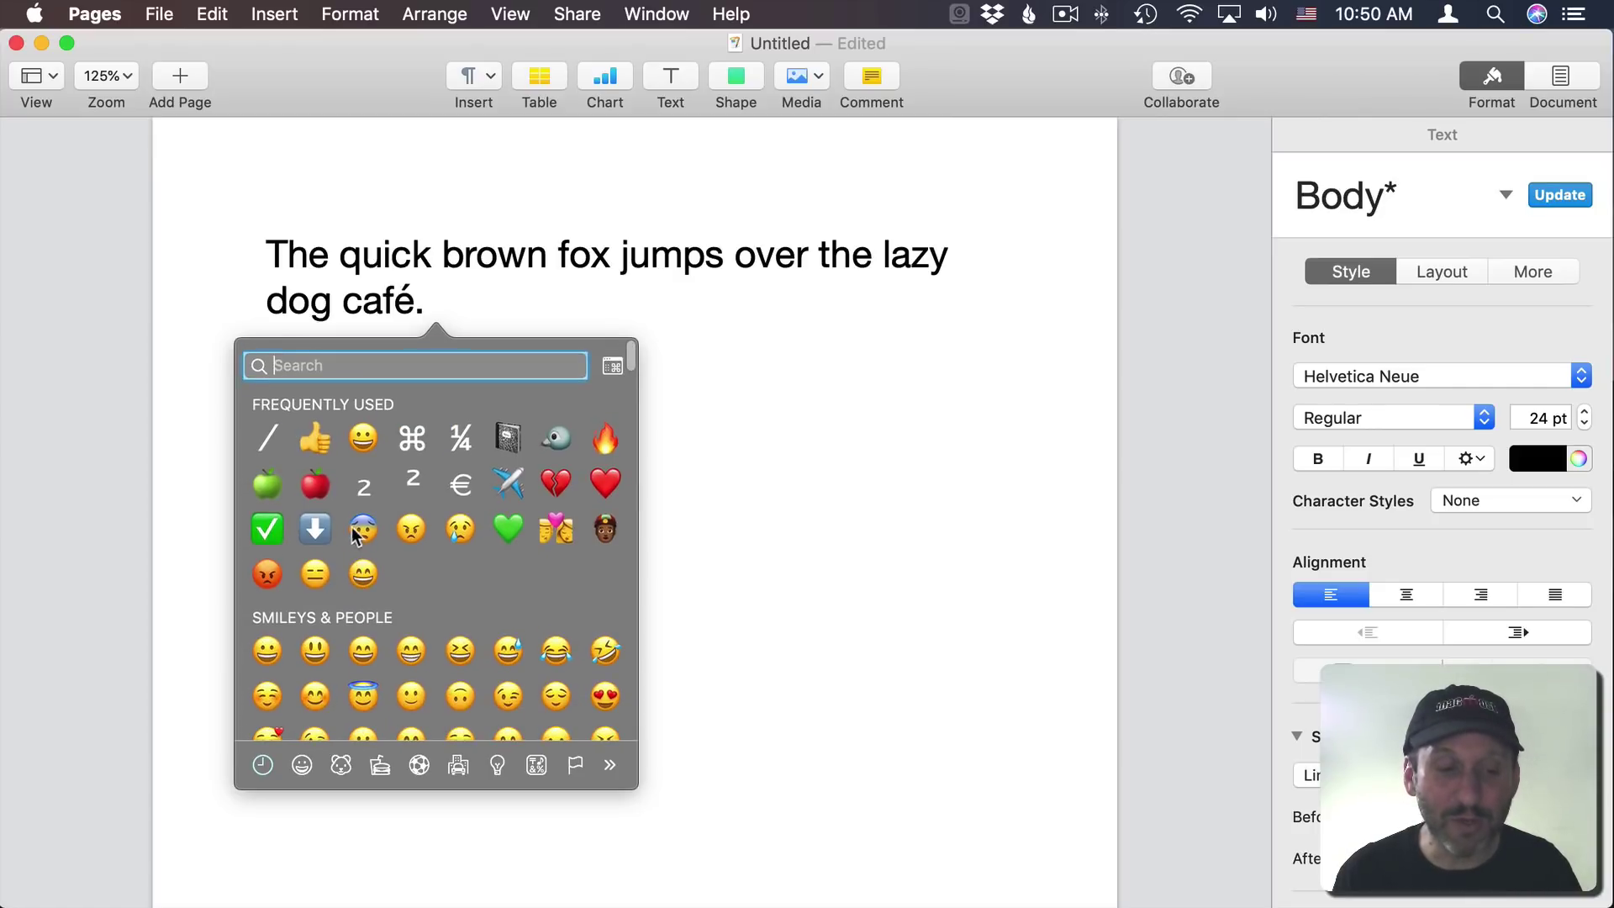
scroll(337, 600, down, 5)
scroll(336, 599, down, 5)
scroll(337, 599, down, 5)
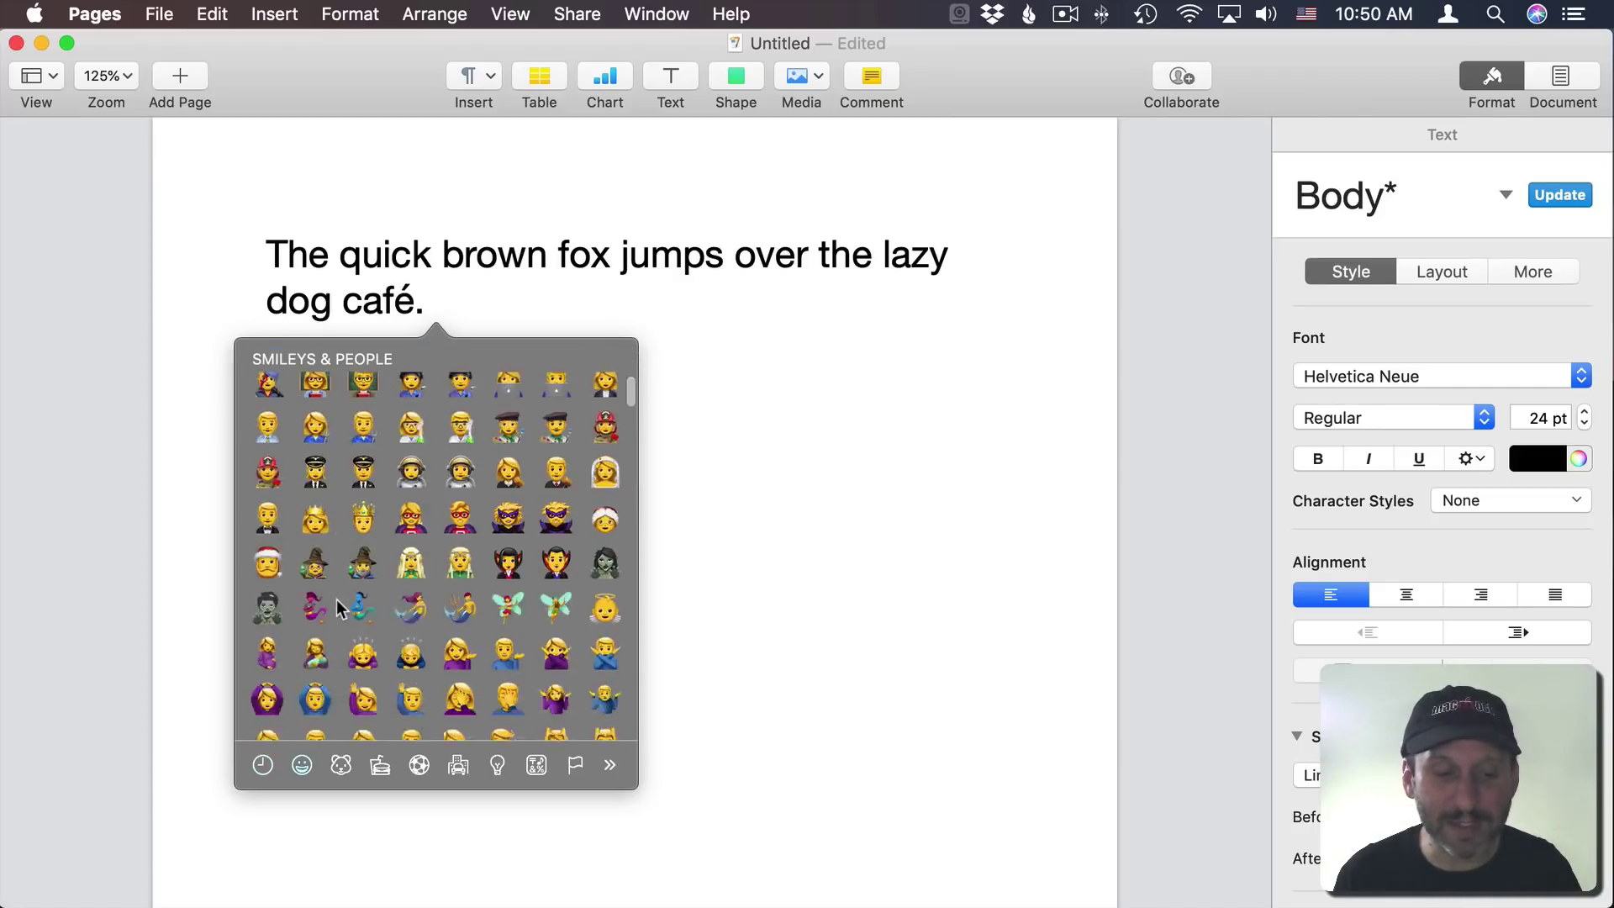
scroll(337, 598, down, 5)
scroll(337, 598, down, 10)
scroll(337, 599, down, 10)
scroll(336, 598, down, 10)
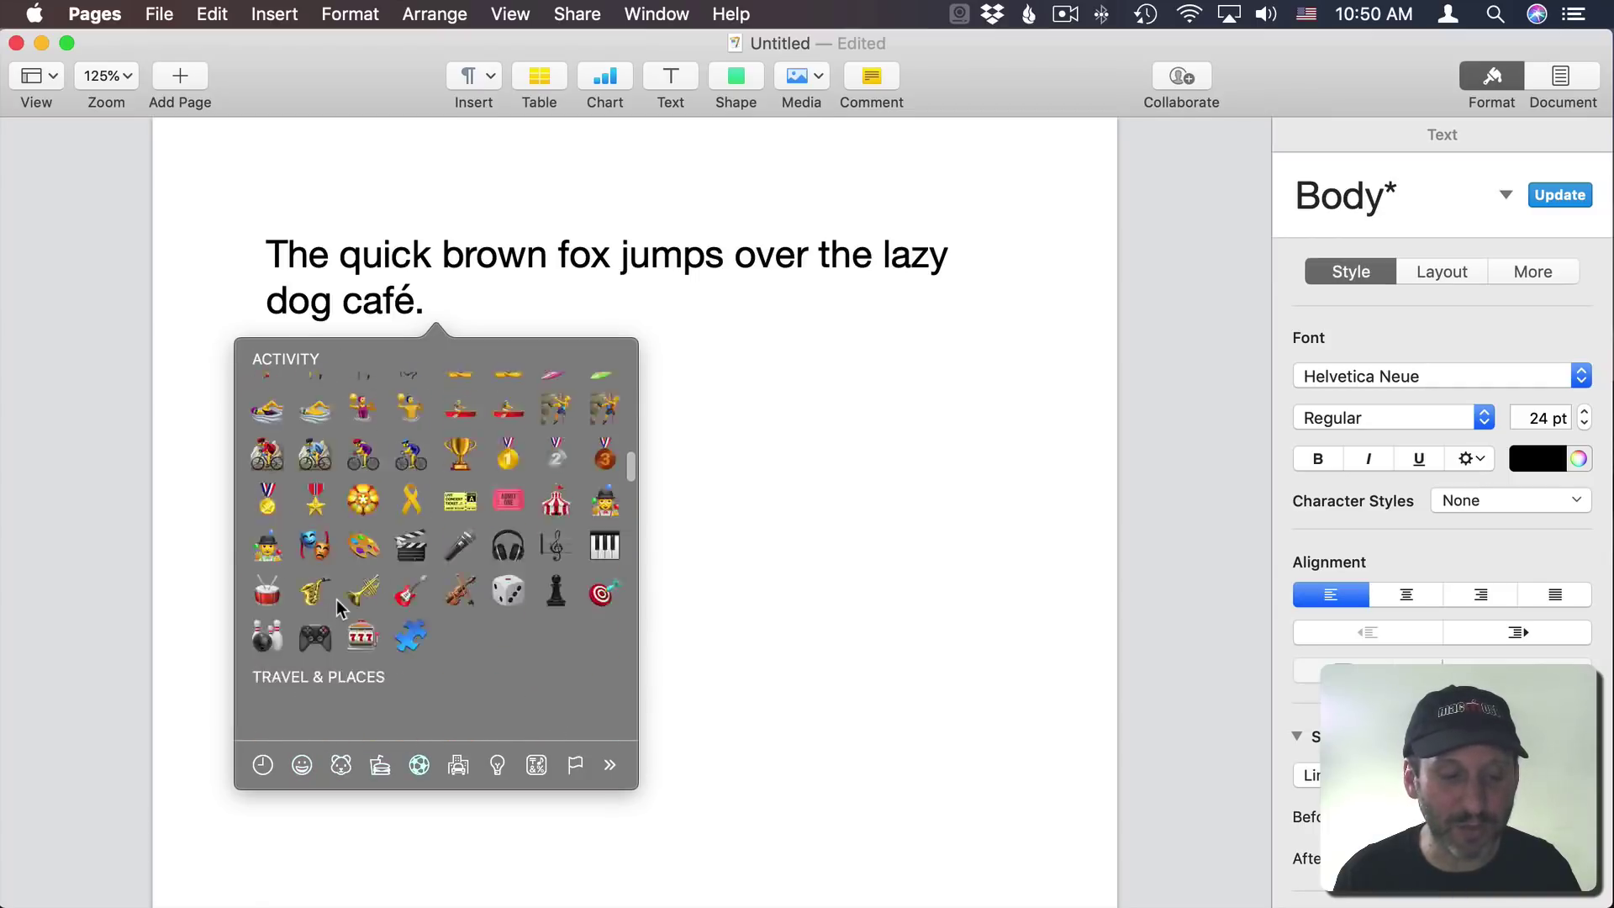
scroll(337, 599, down, 5)
click(302, 765)
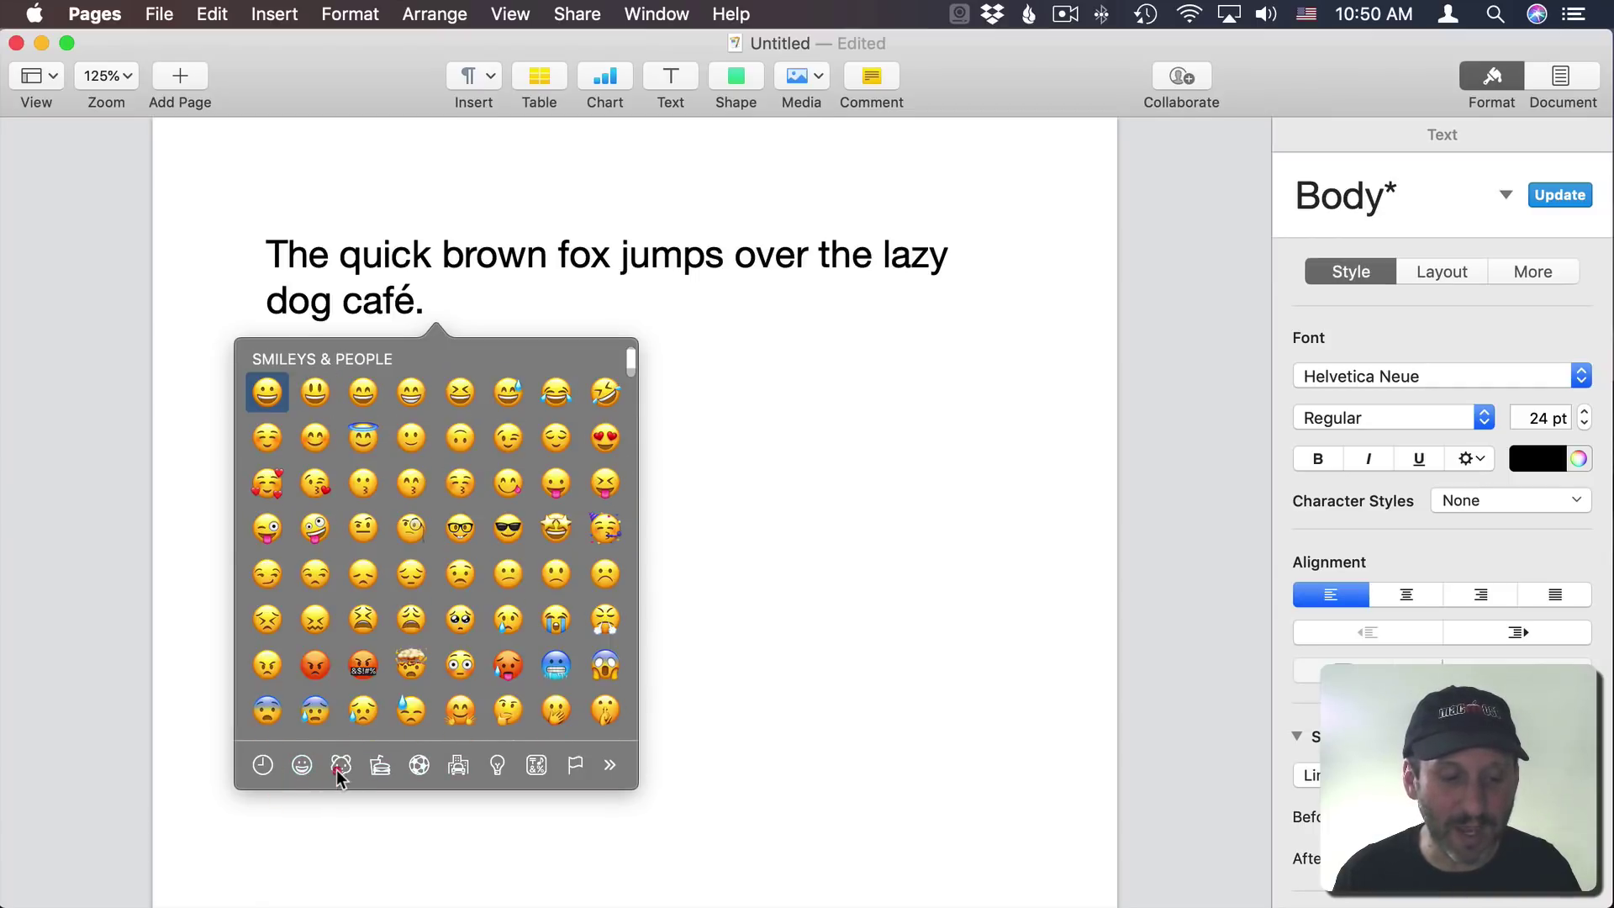
click(379, 765)
click(613, 769)
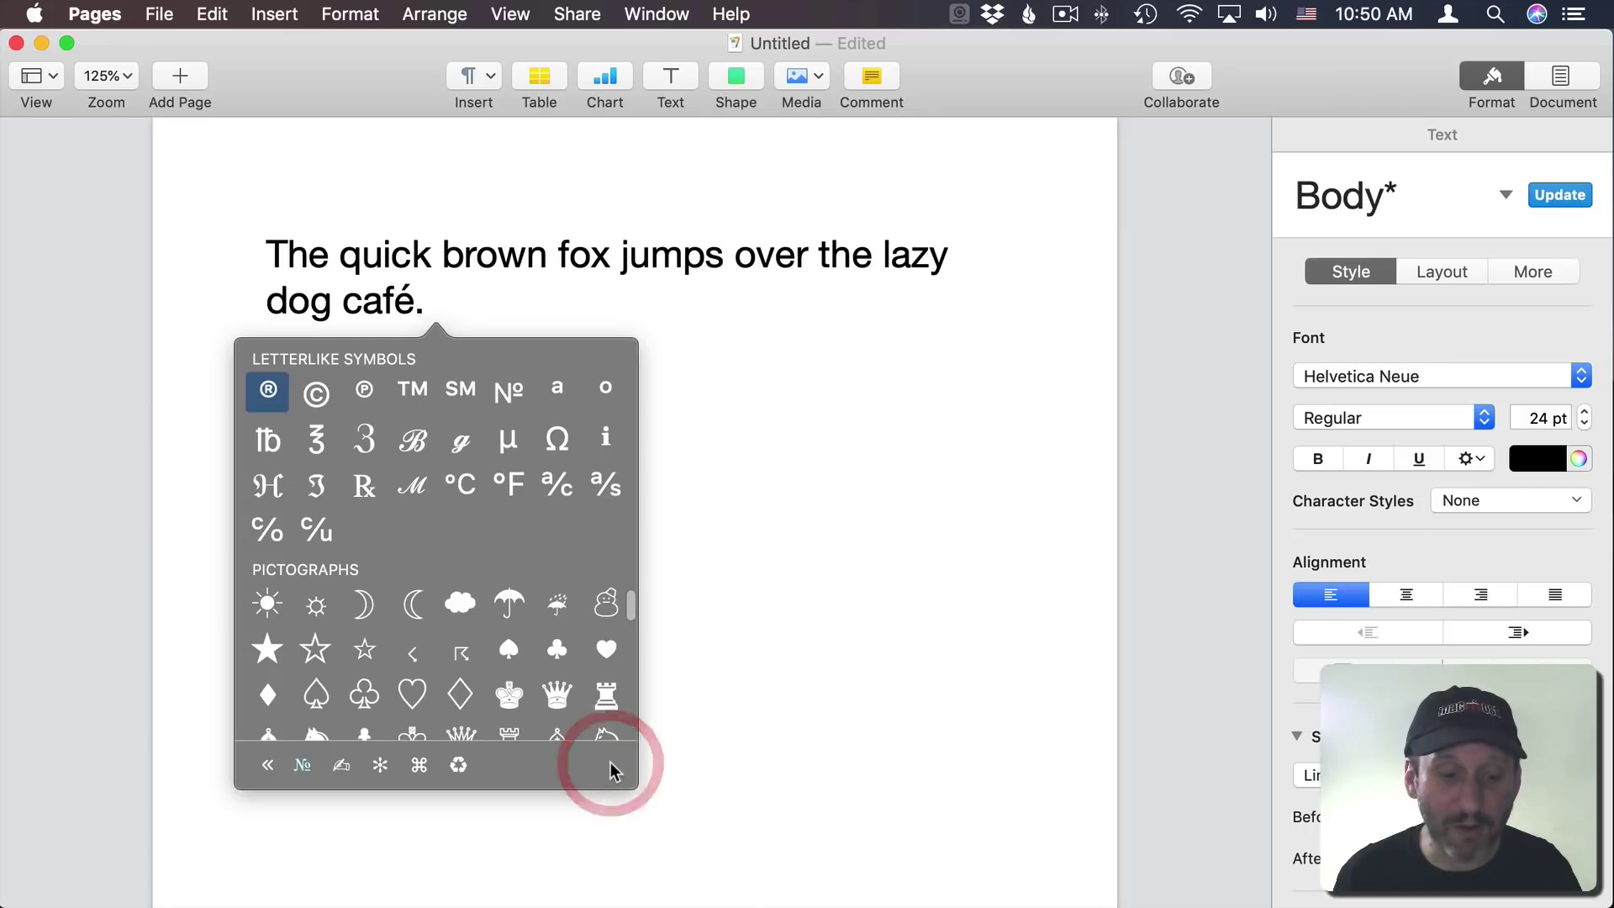
click(420, 765)
click(380, 766)
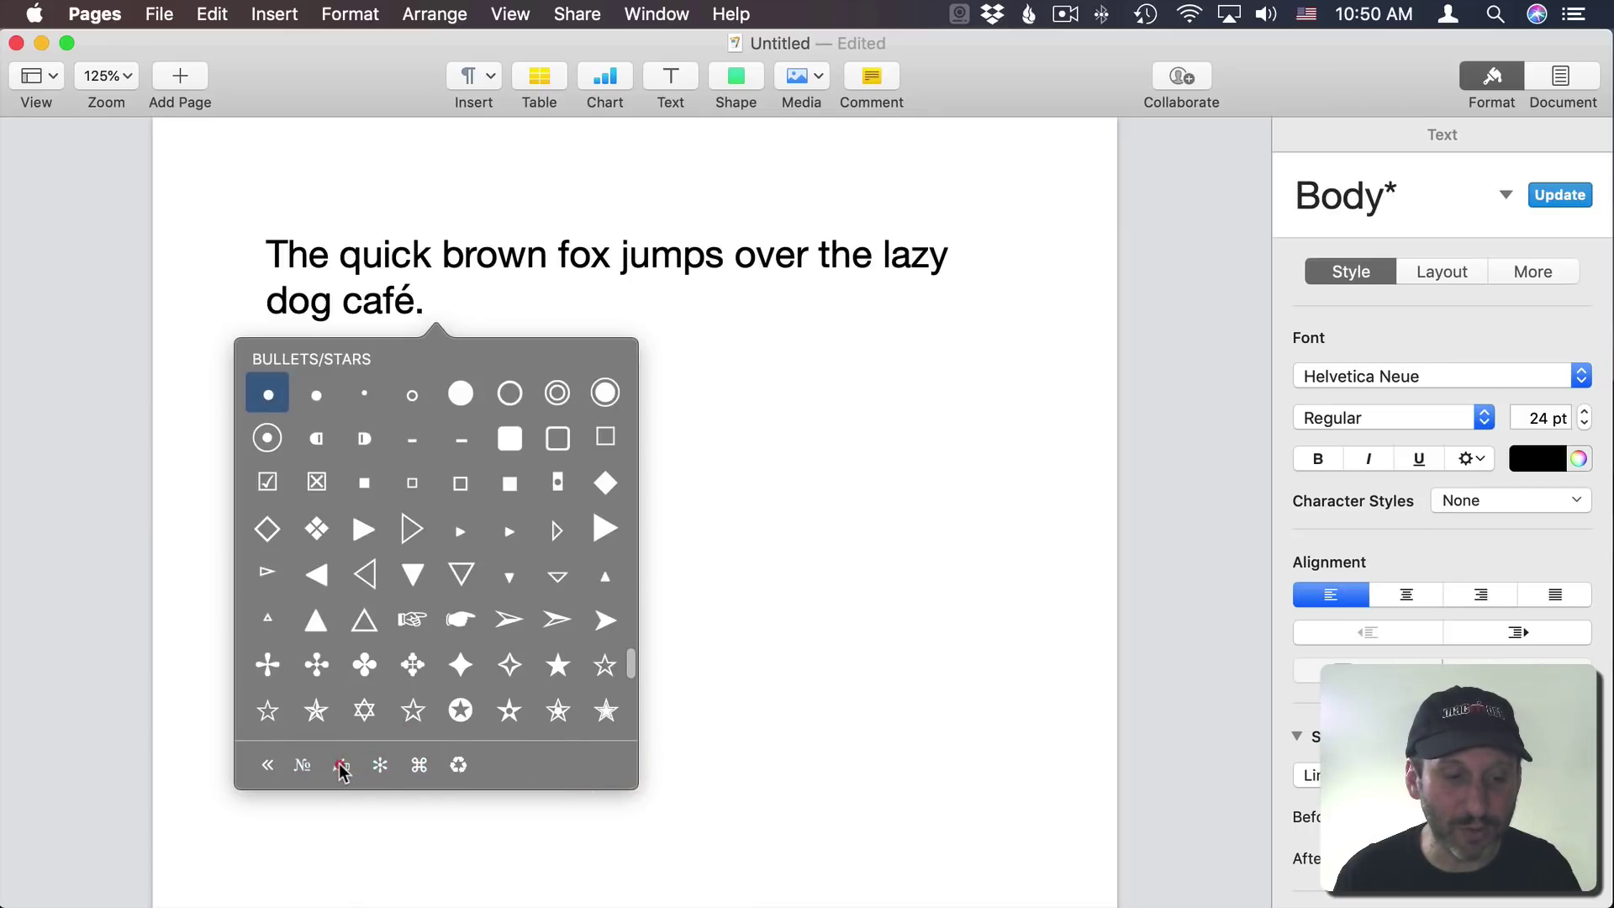
click(268, 765)
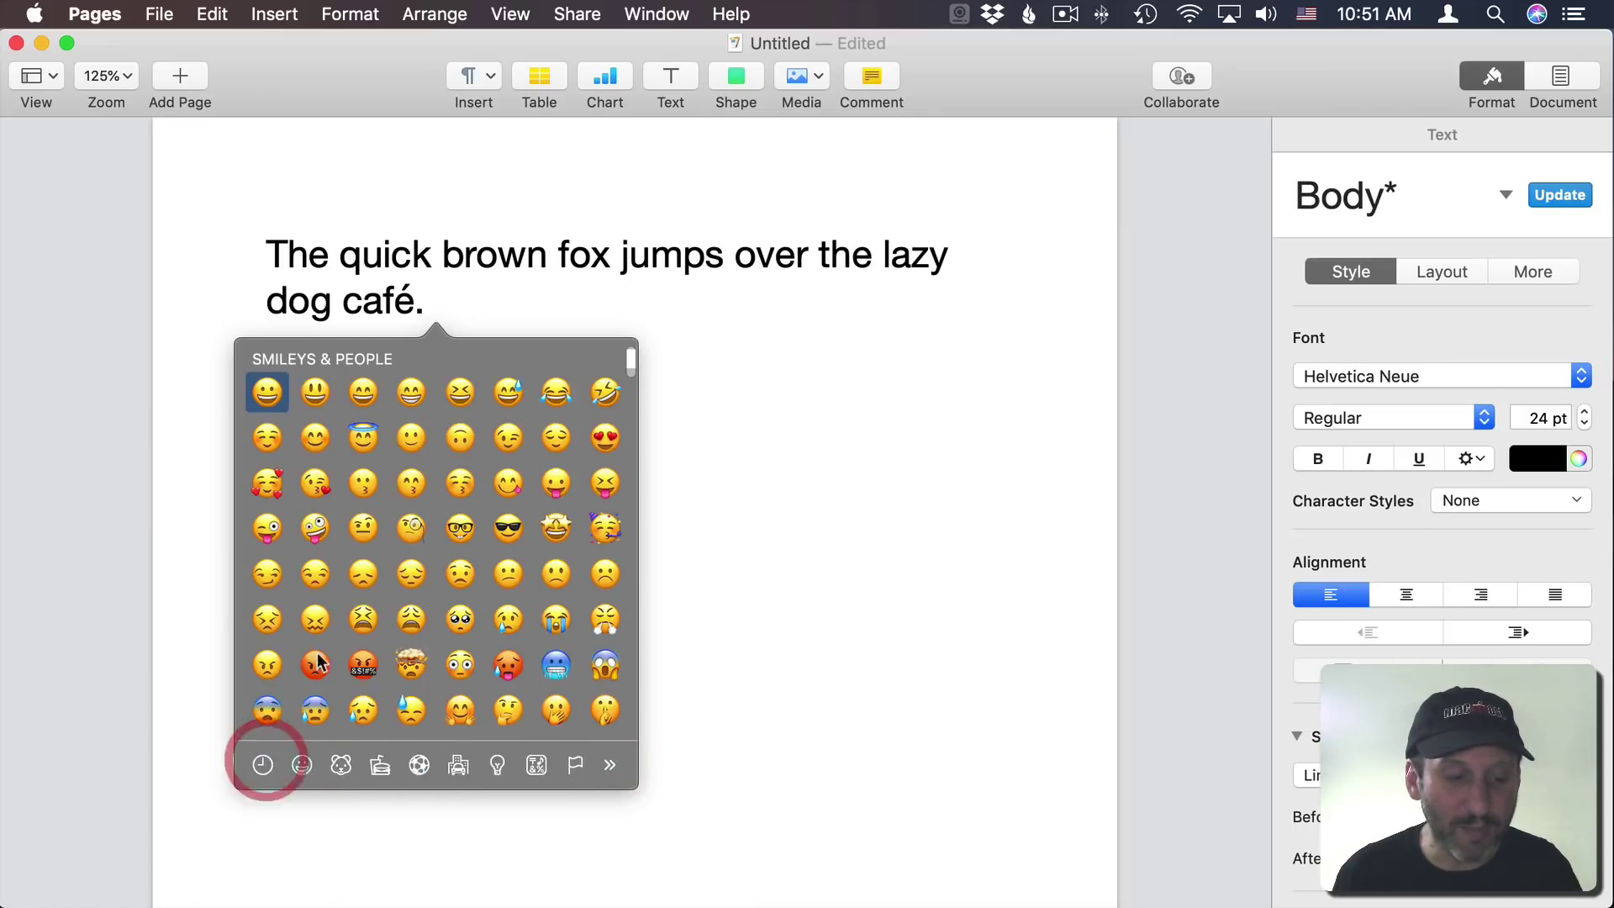
click(291, 366)
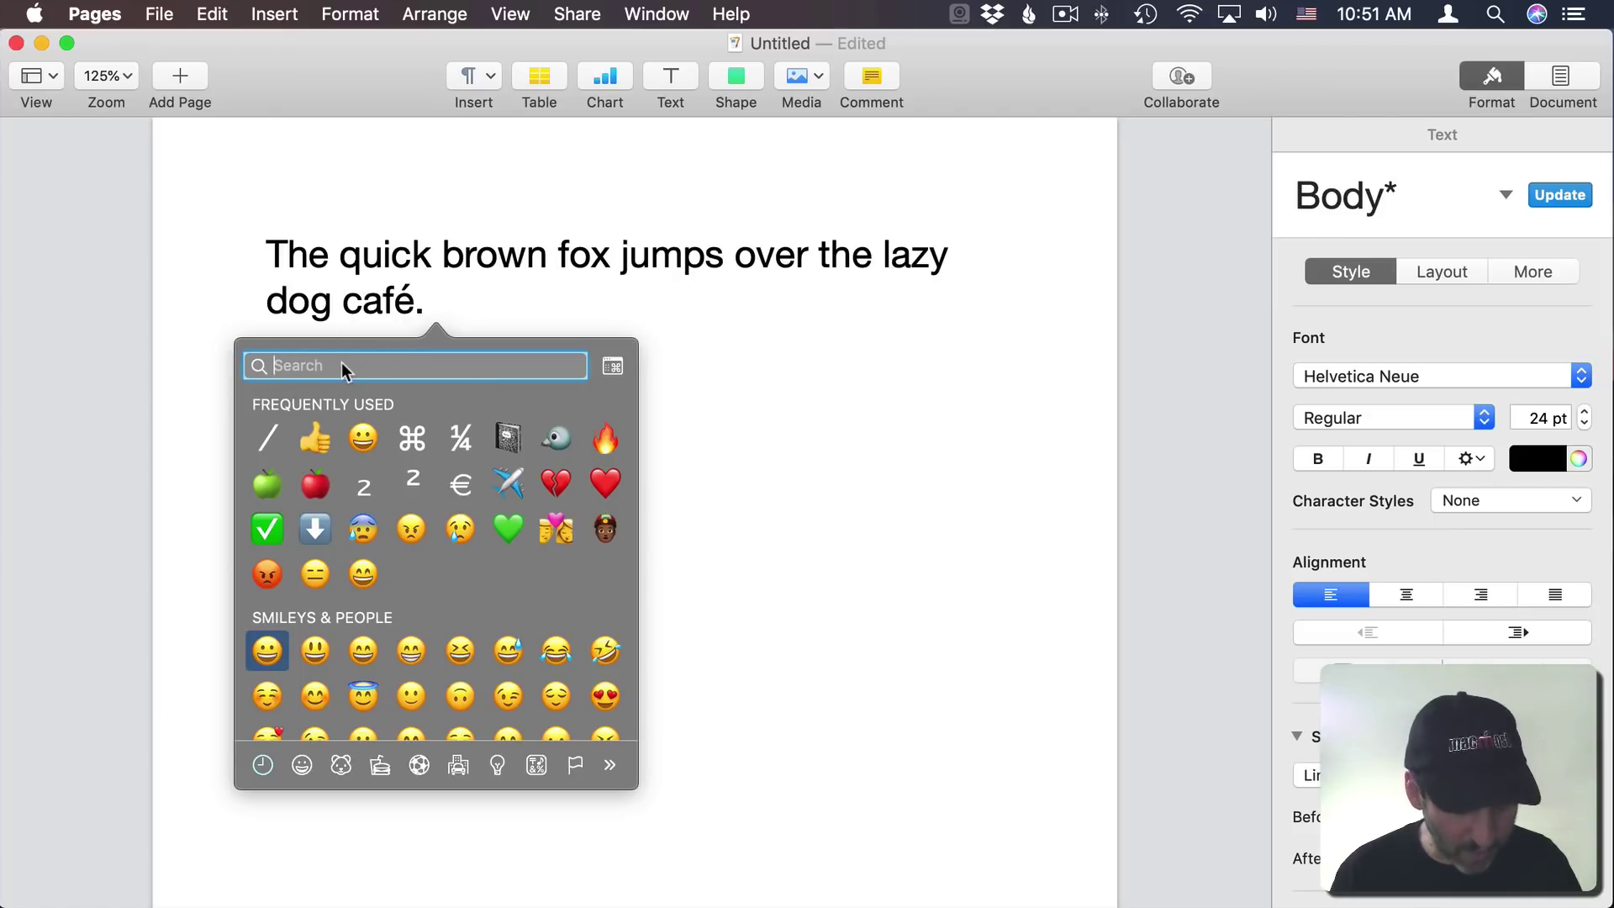
text(square)
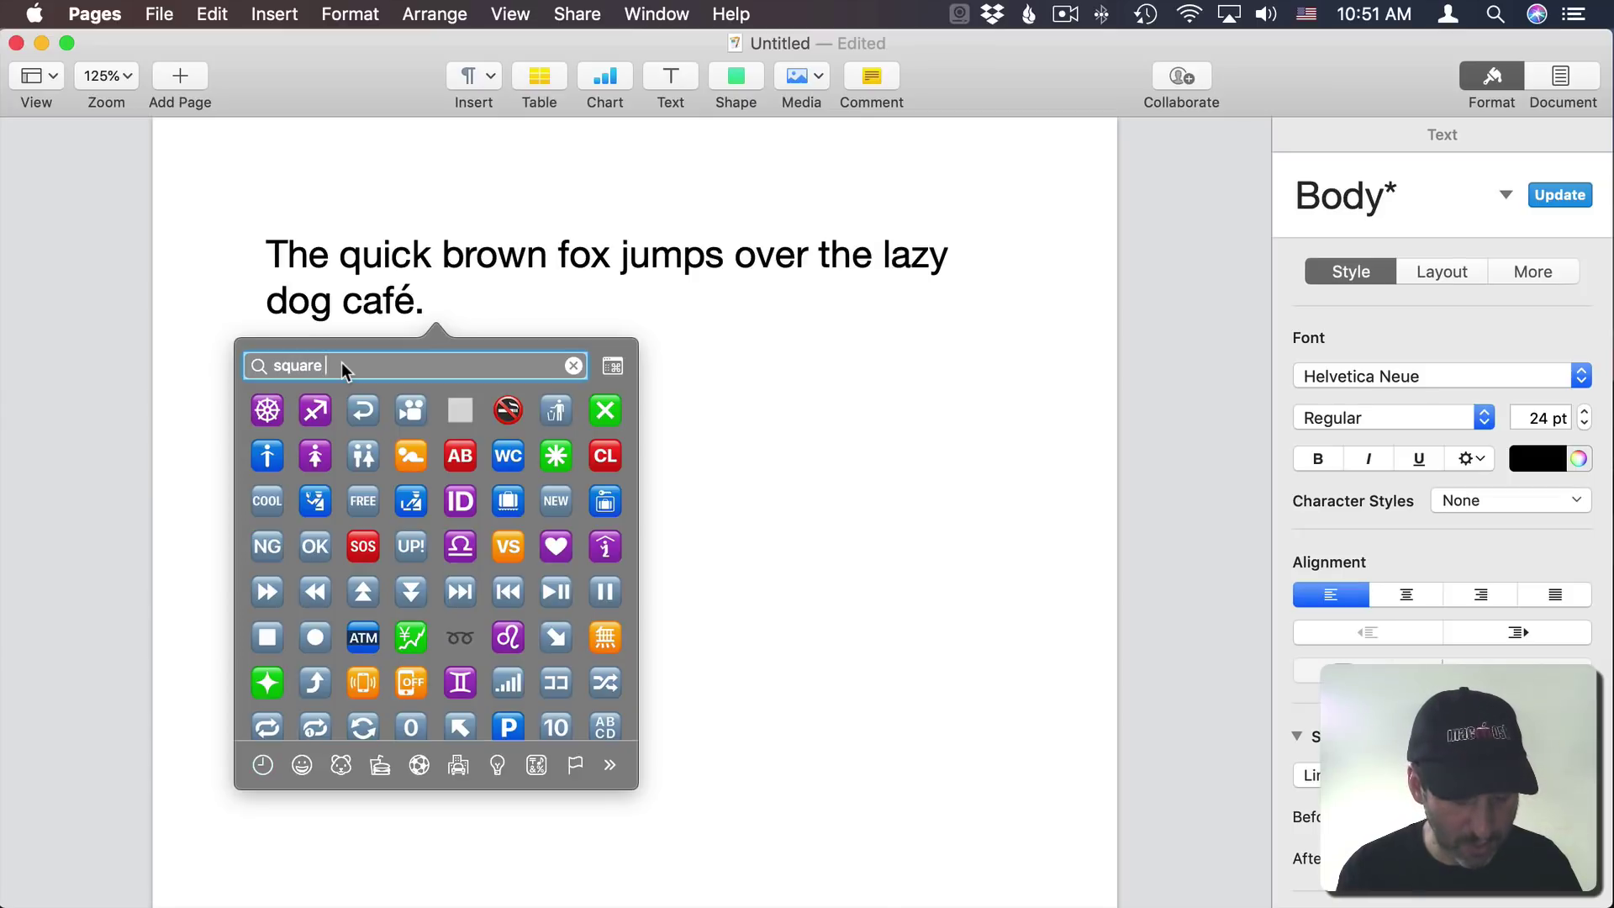
text( root)
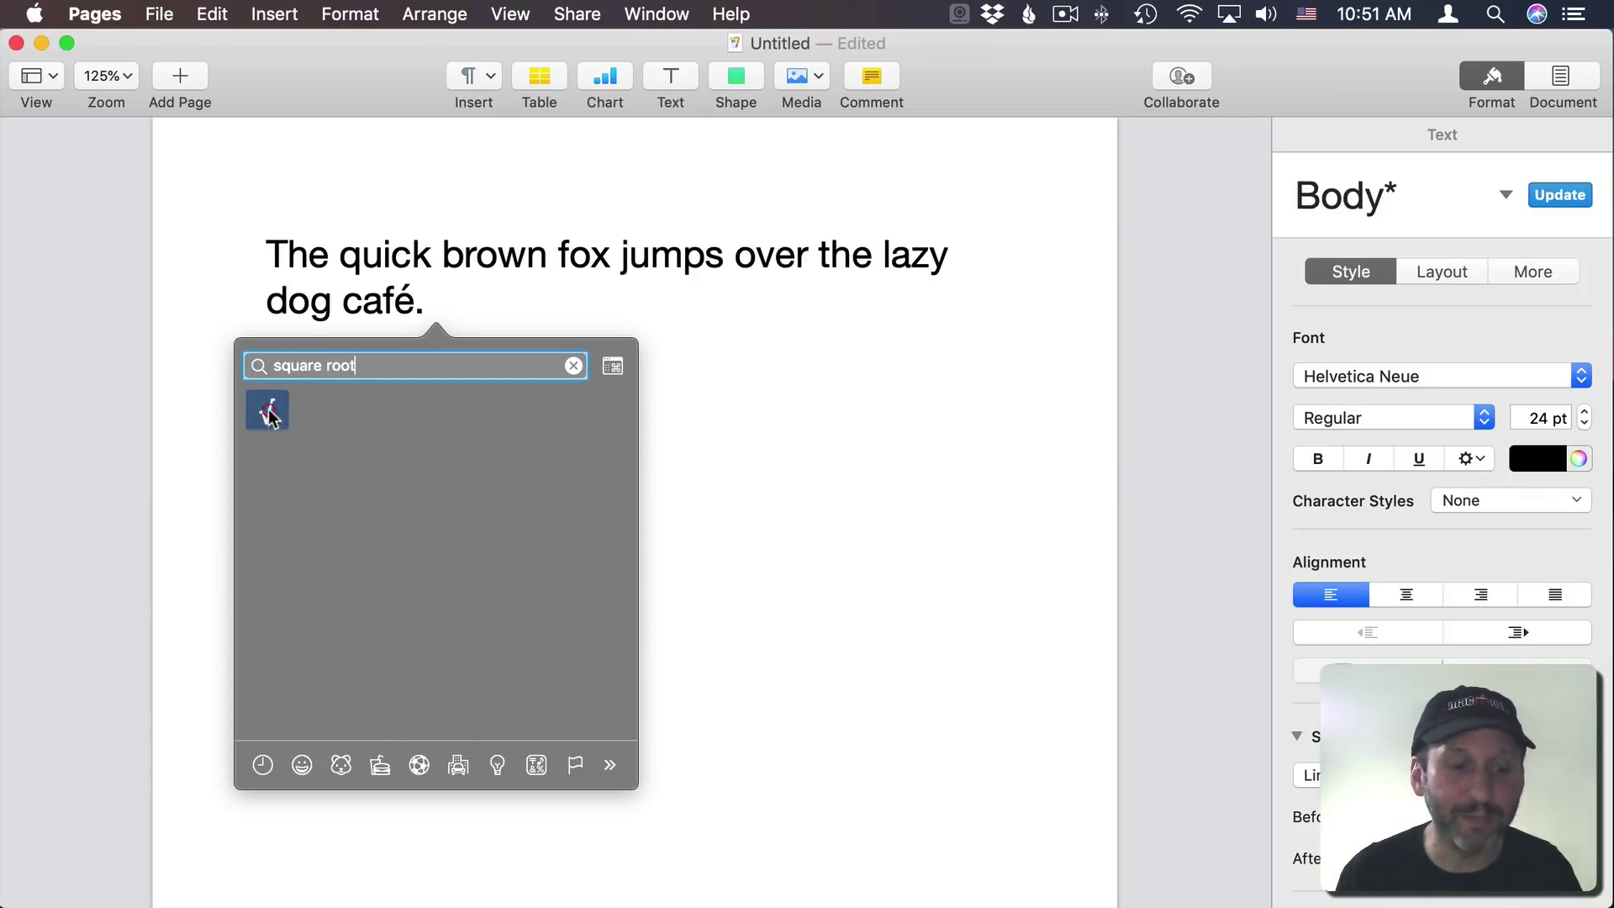